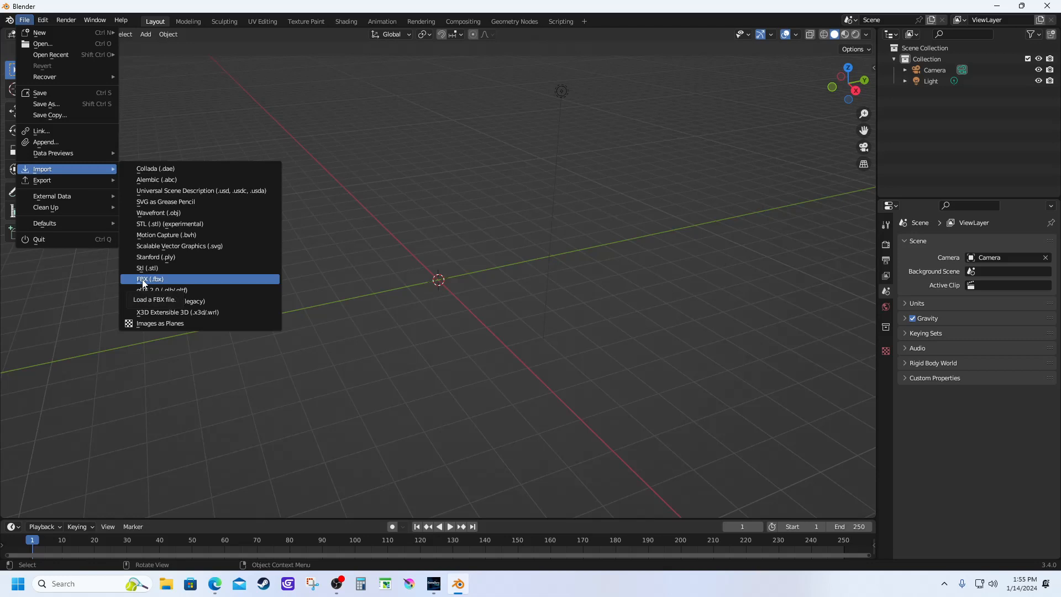
# - Import Container20-2DoorsShell.fbx from the 64-shippingcontainer folder in fbxGGM on the desktop, and deselect the imported model
pyautogui.click(143, 280)
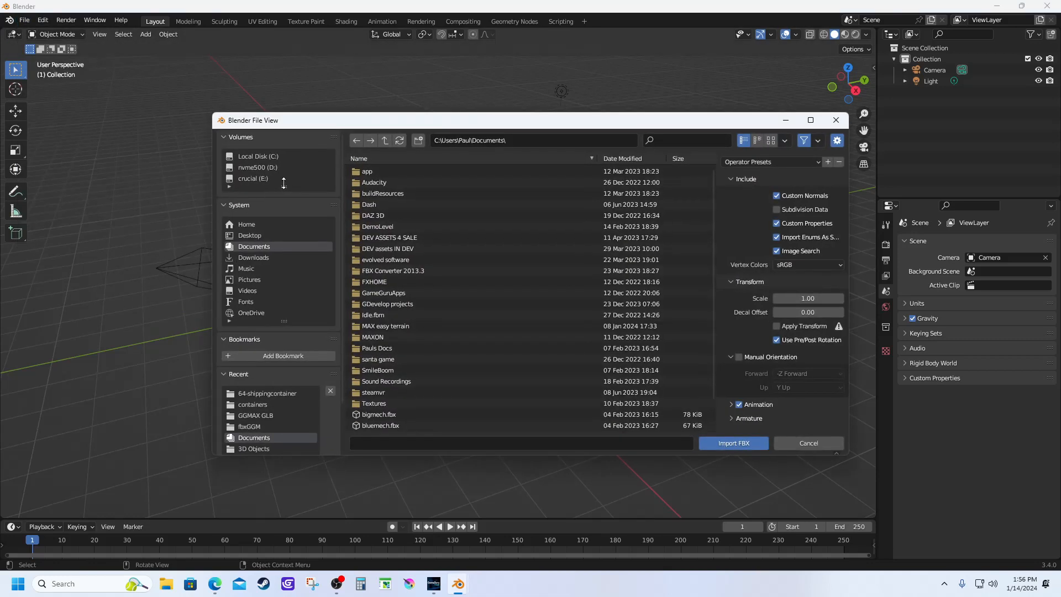
pyautogui.click(241, 236)
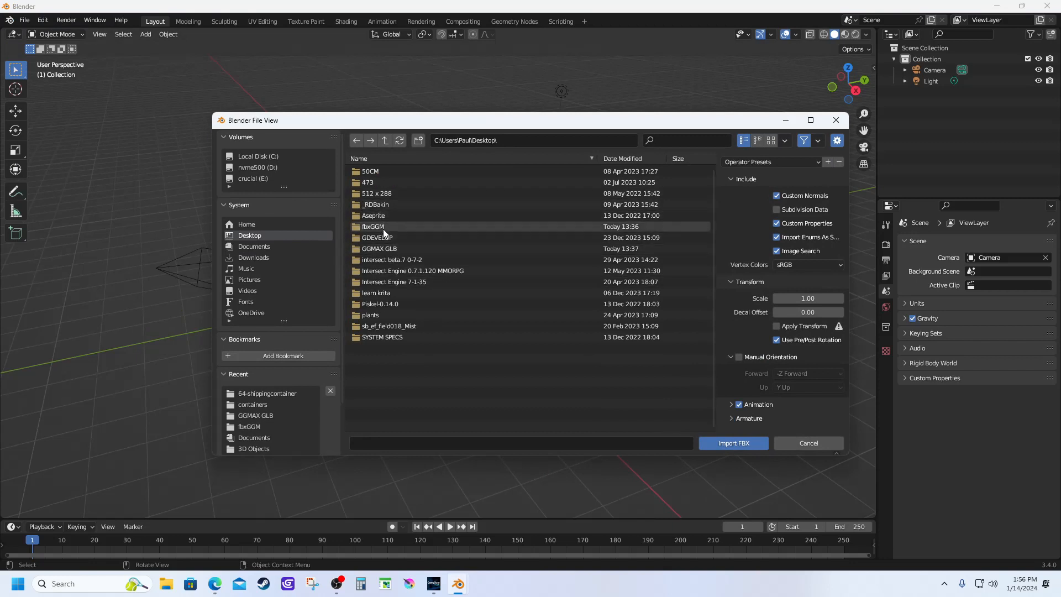
pyautogui.doubleClick(369, 228)
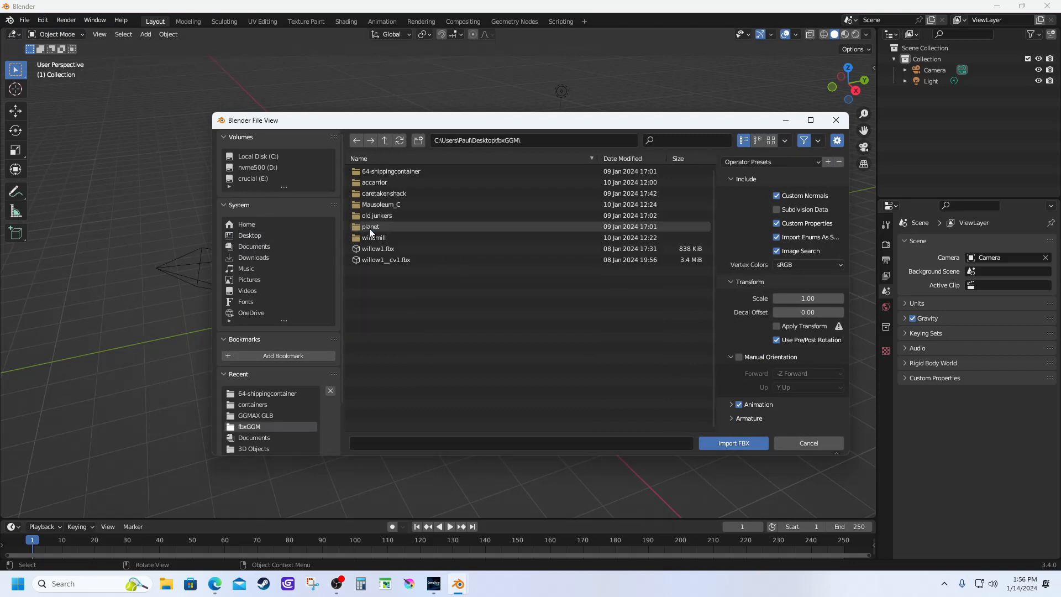
pyautogui.doubleClick(377, 171)
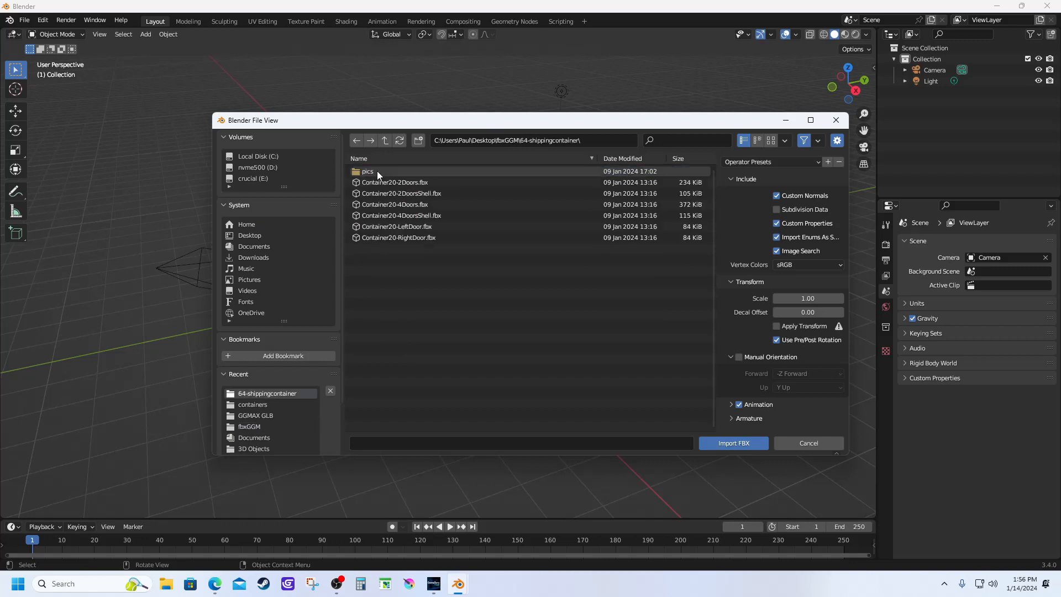
pyautogui.click(403, 193)
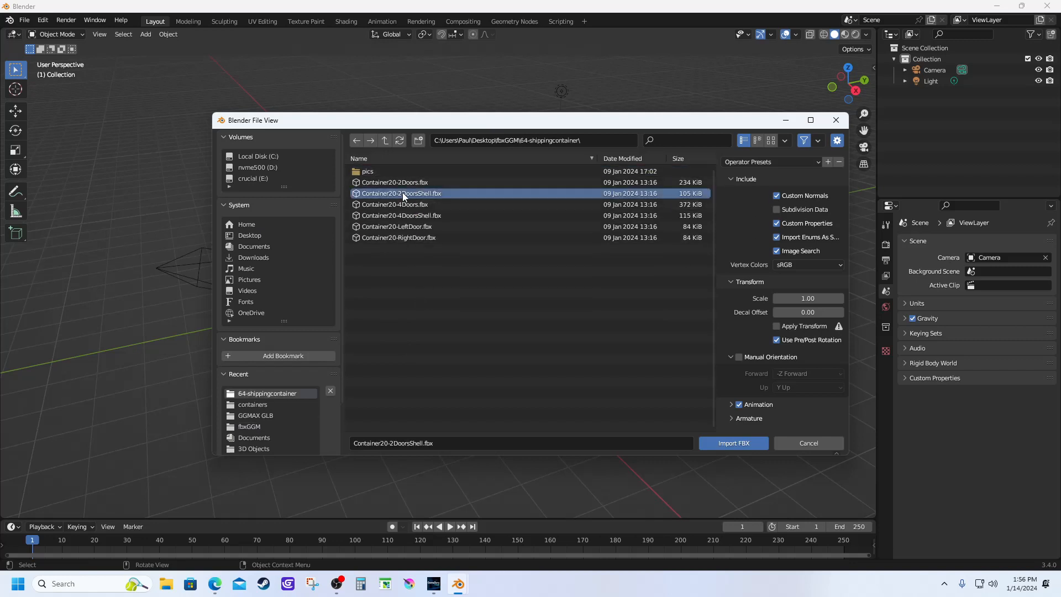
pyautogui.click(715, 445)
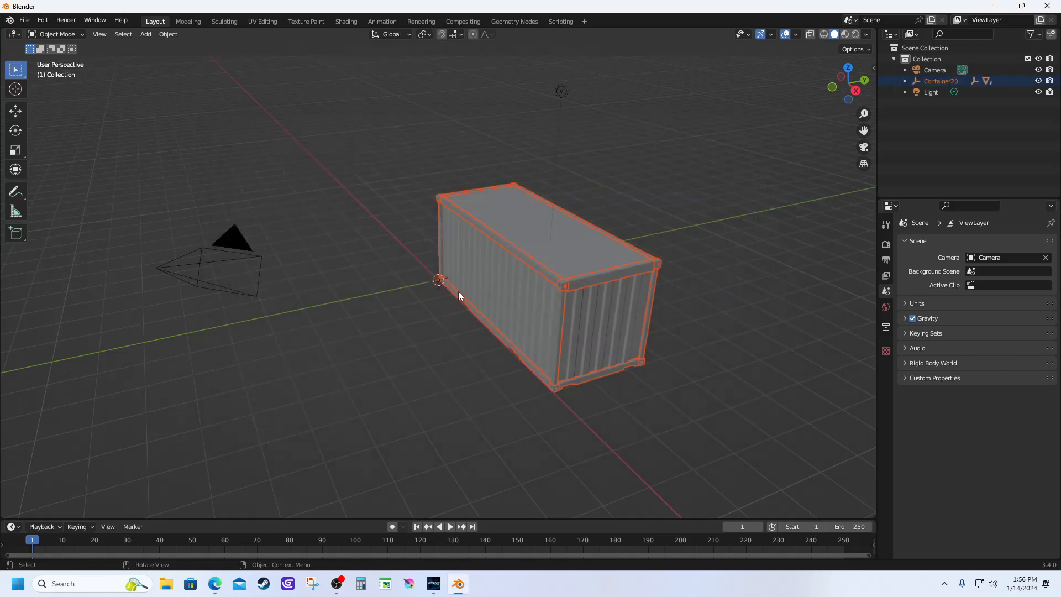
pyautogui.click(399, 377)
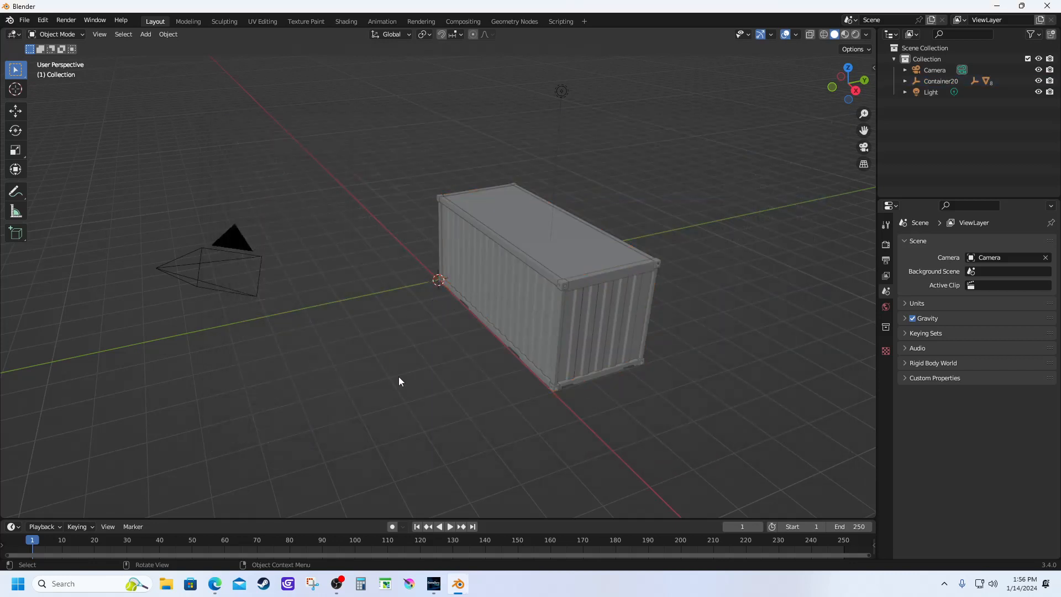
# - Show the material of the container's long side in the Shading workspace and select the whole container
pyautogui.click(459, 267)
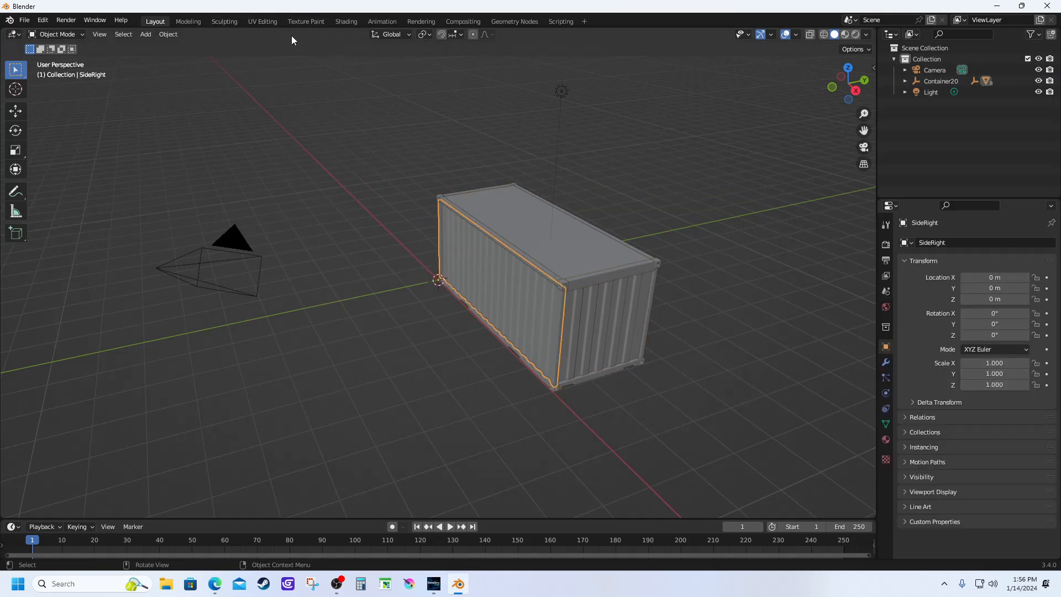
pyautogui.click(346, 22)
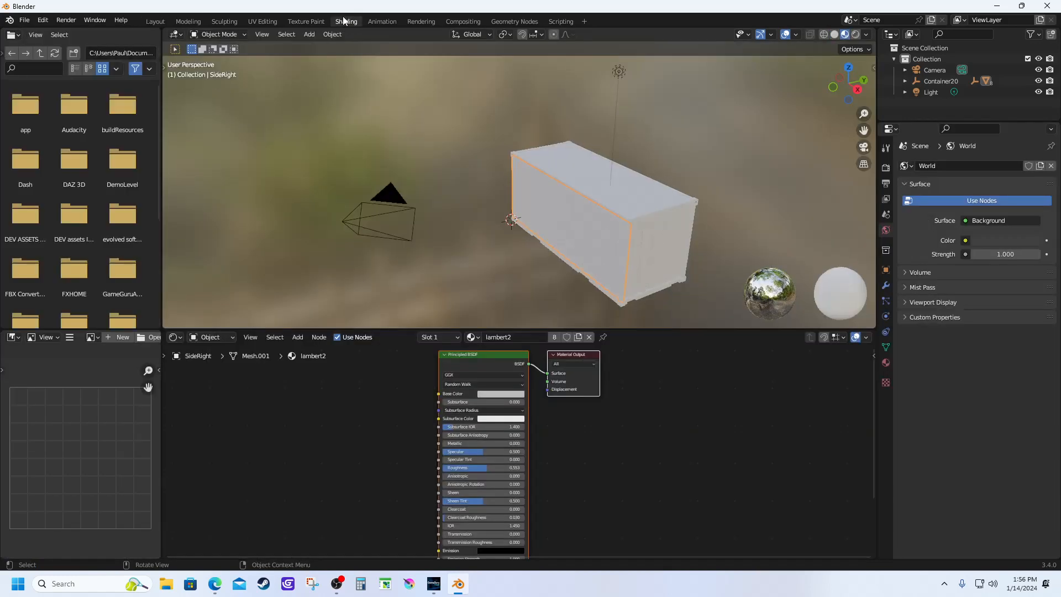
pyautogui.click(442, 140)
pyautogui.moveTo(446, 112); pyautogui.dragTo(715, 320)
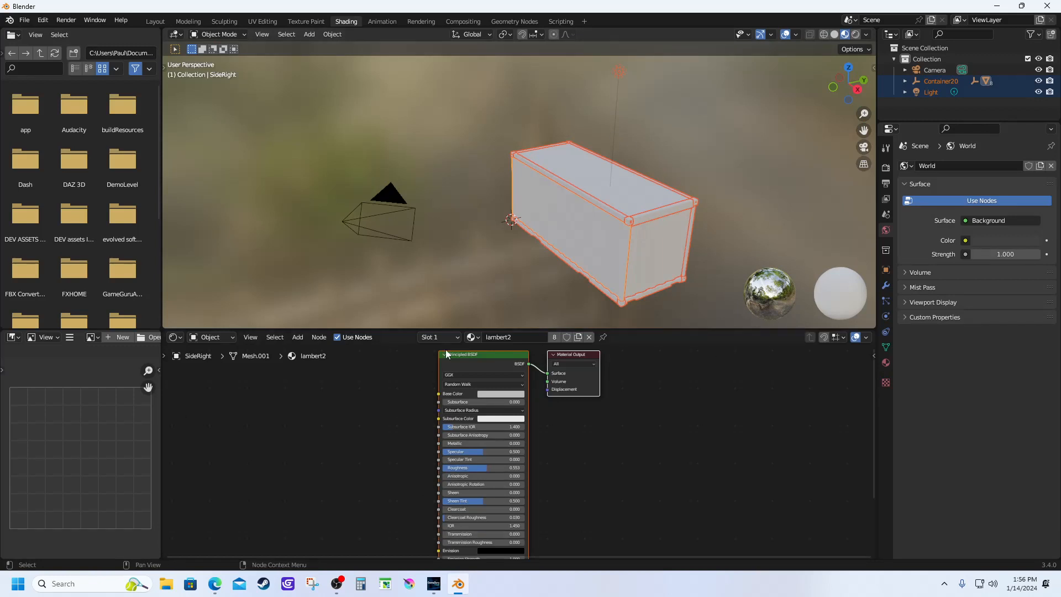
# - Add an Image Texture node beside the Principled BSDF node in the lambert2 material
pyautogui.click(573, 367)
pyautogui.click(301, 342)
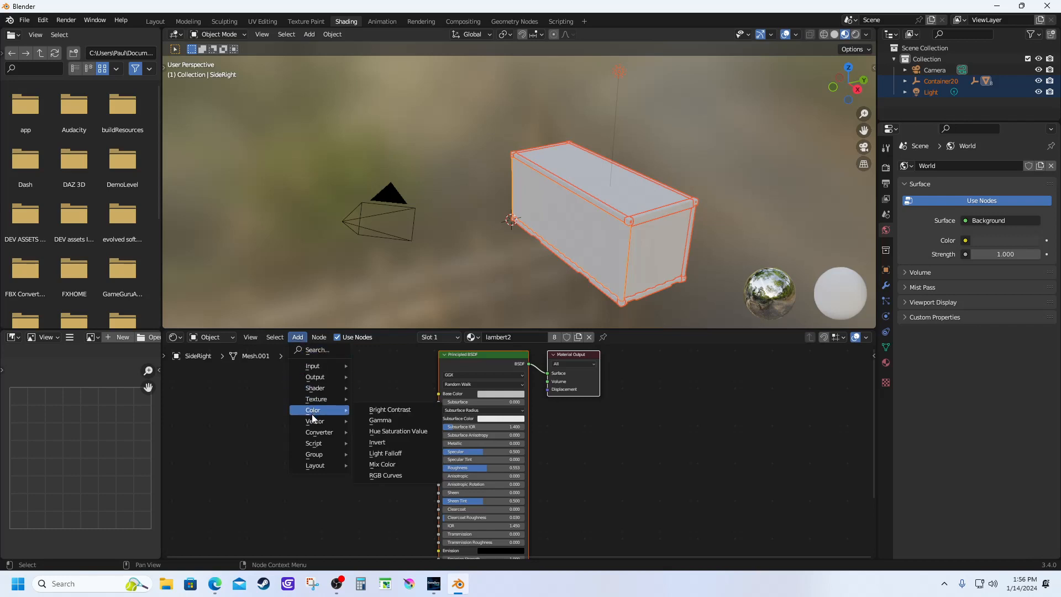
pyautogui.moveTo(317, 402)
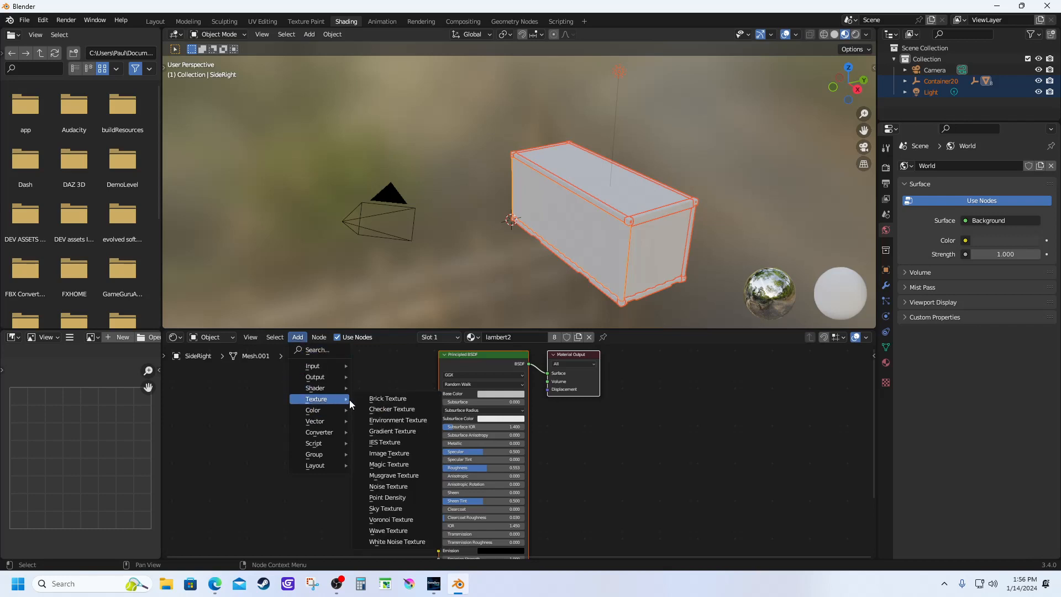
pyautogui.click(394, 458)
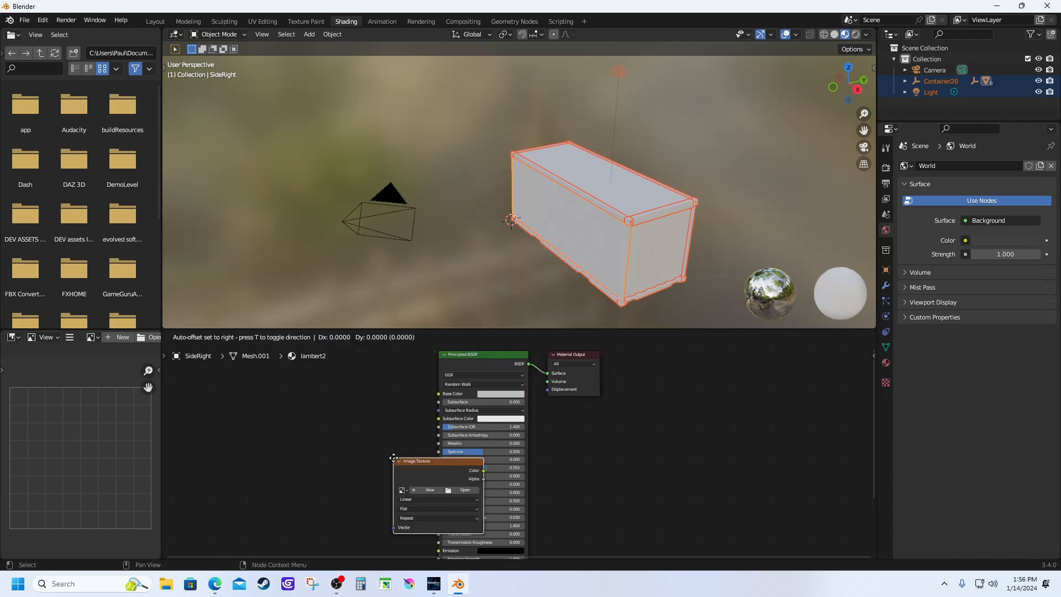
pyautogui.click(308, 387)
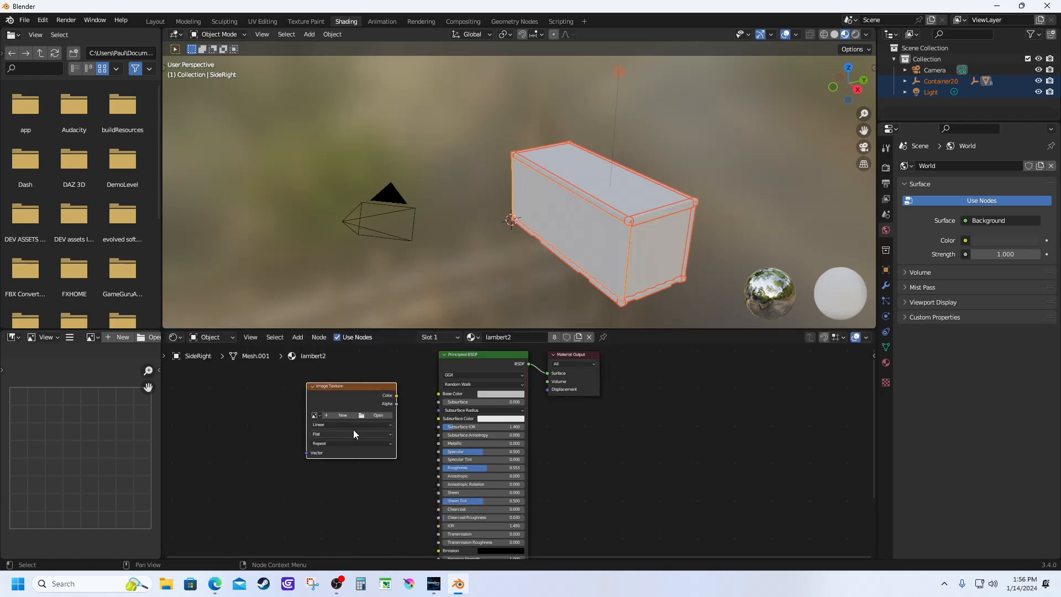
# - Load Container20_T_blue.png from the 64-shippingcontainer folder into the Image Texture node and connect its Color output to the shader's Base Color
pyautogui.click(362, 416)
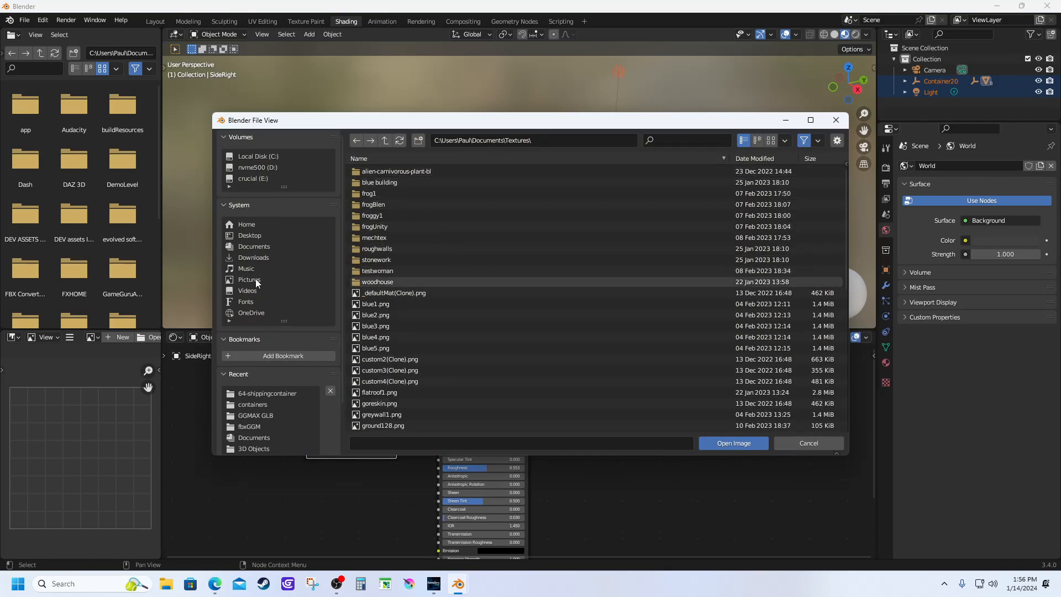
pyautogui.click(252, 236)
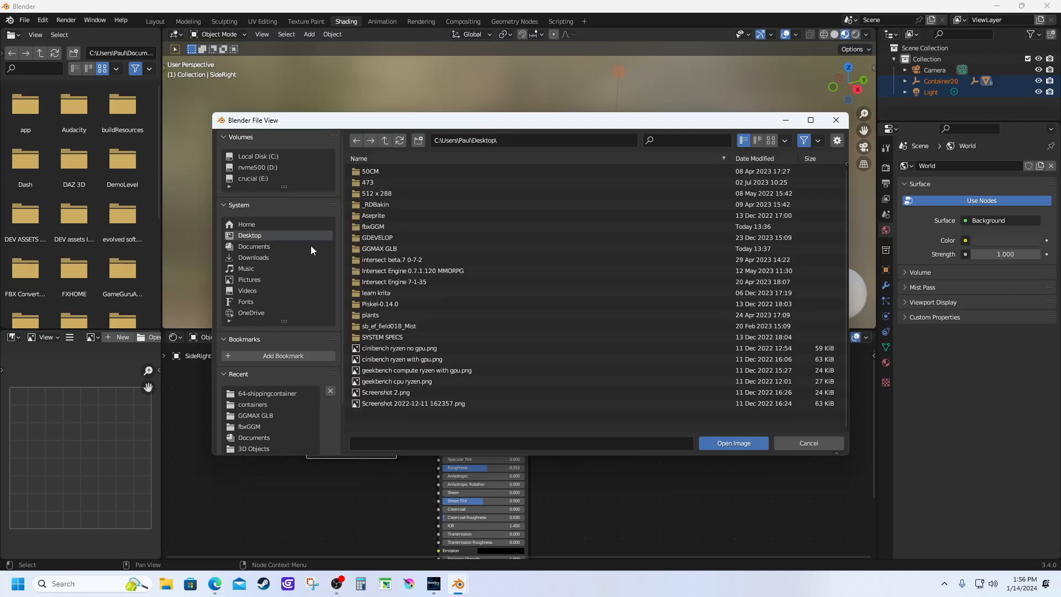
pyautogui.doubleClick(371, 229)
pyautogui.click(383, 172)
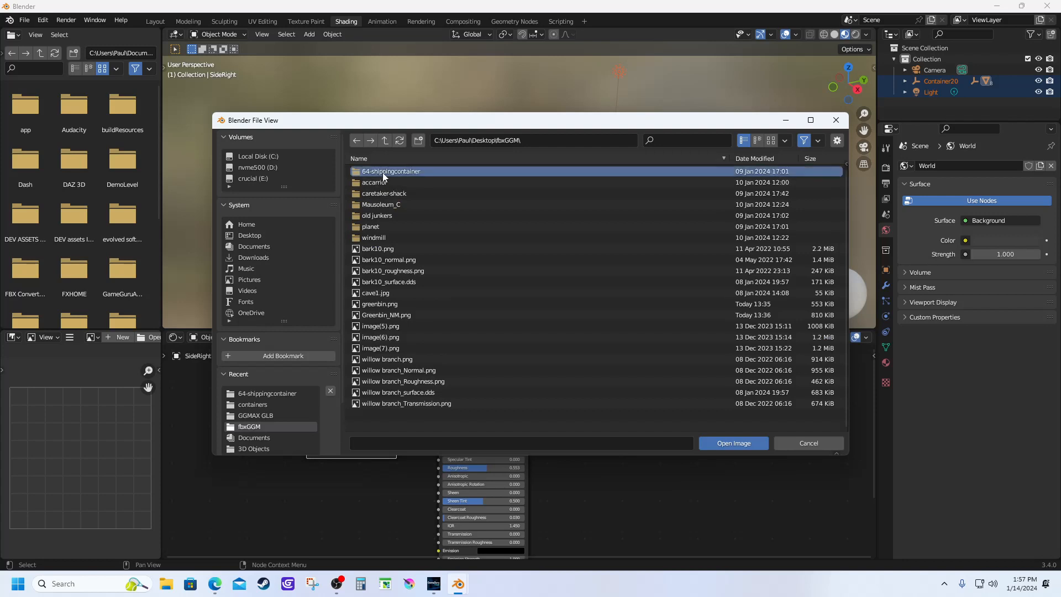
pyautogui.doubleClick(383, 172)
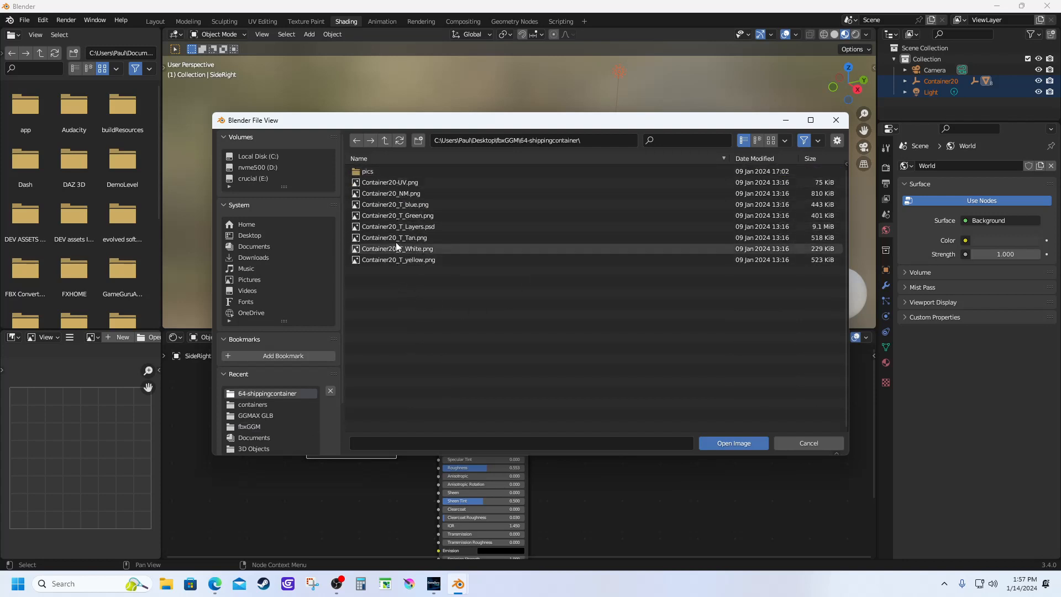
pyautogui.click(398, 204)
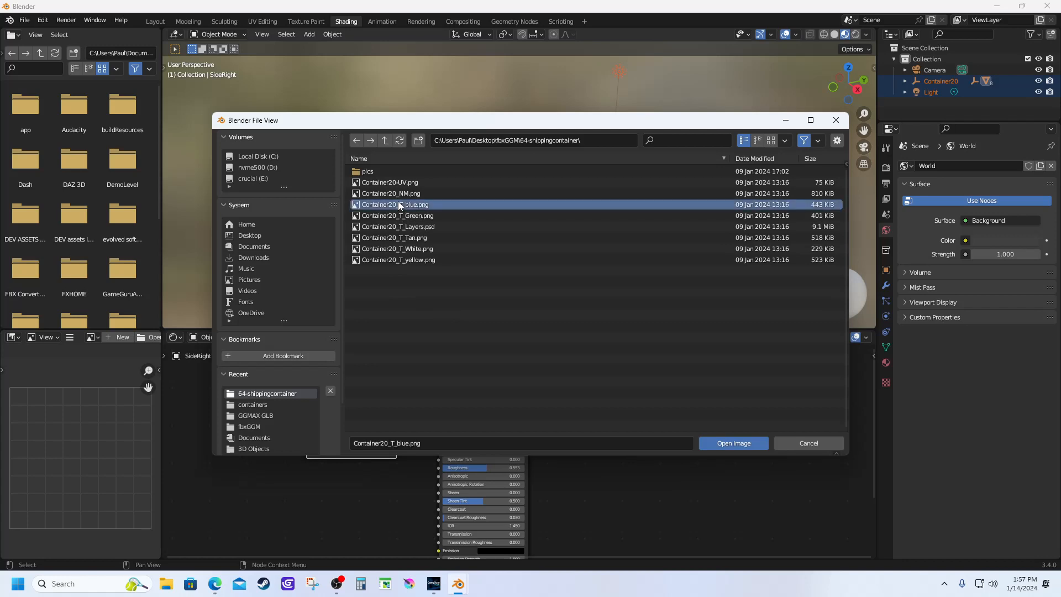
pyautogui.click(729, 444)
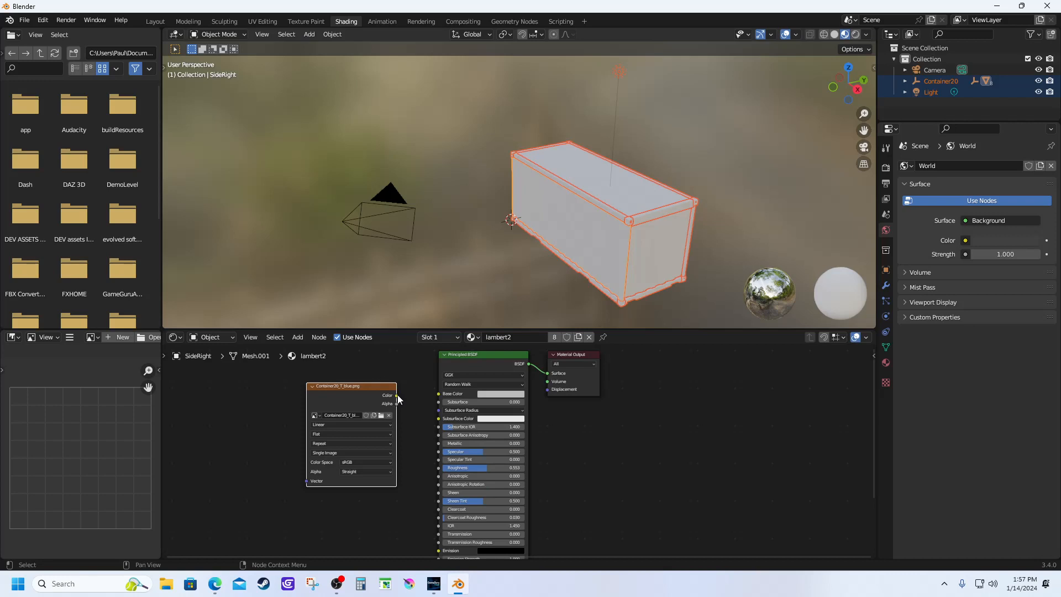
pyautogui.moveTo(397, 395); pyautogui.dragTo(440, 394)
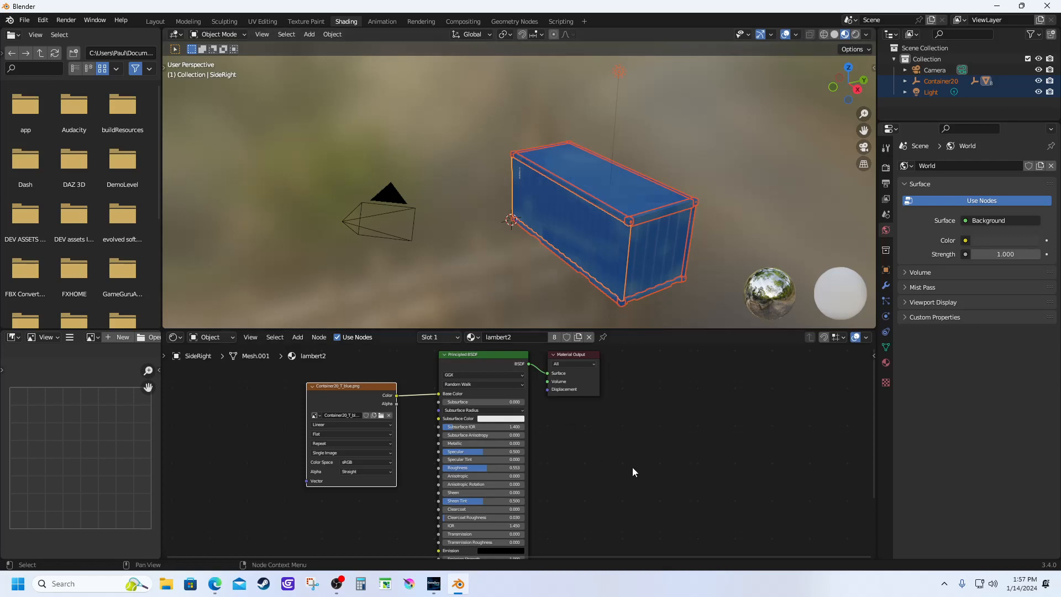
pyautogui.moveTo(345, 383); pyautogui.dragTo(337, 407)
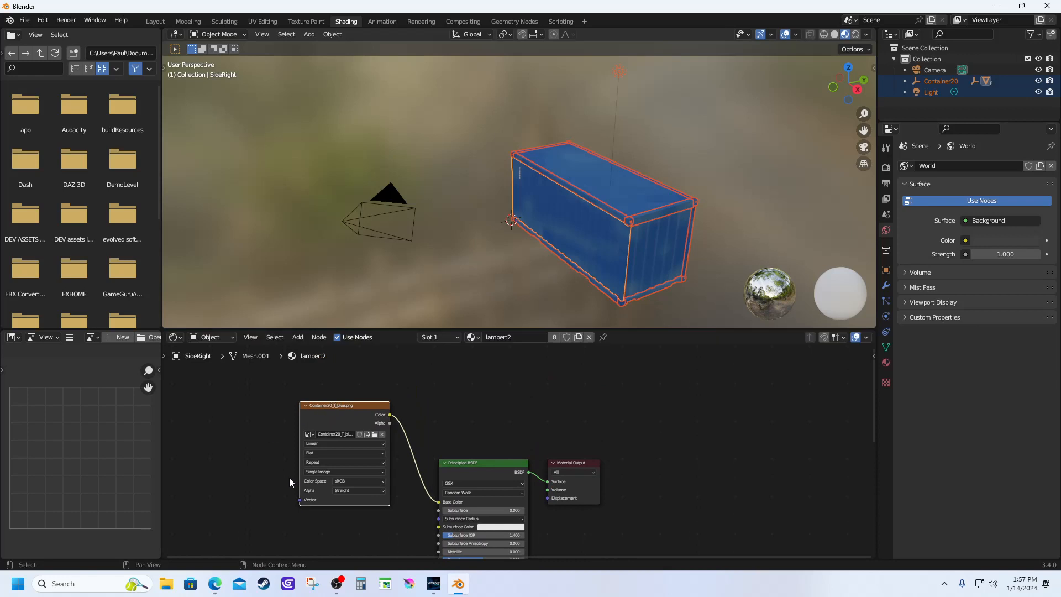
# - Disconnect the Normal Map node from the Principled BSDF's Normal input and reconnect it
pyautogui.scroll(-1, 324, 468)
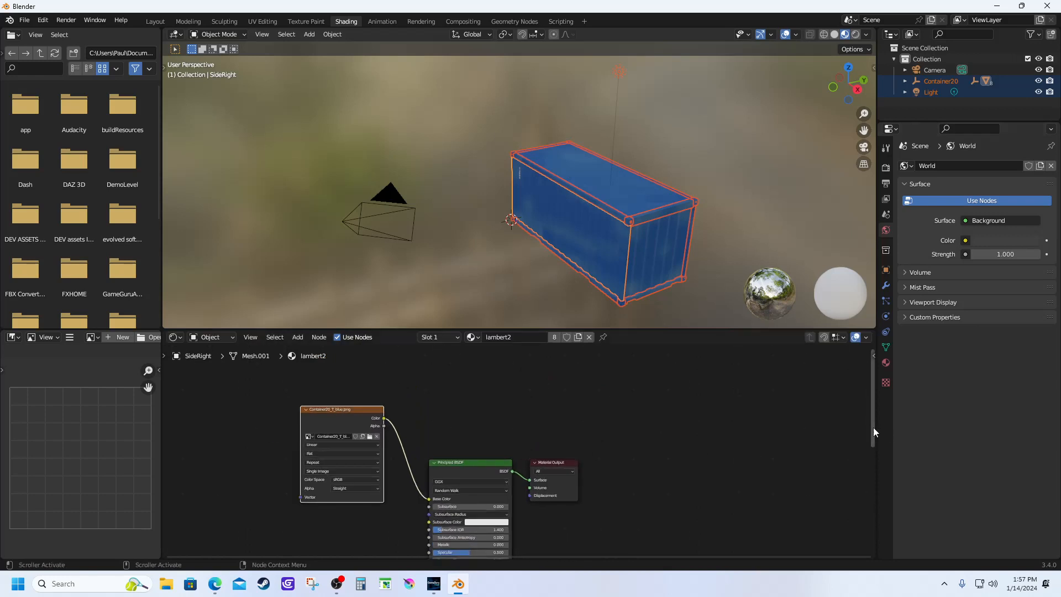
pyautogui.moveTo(874, 428); pyautogui.dragTo(870, 525)
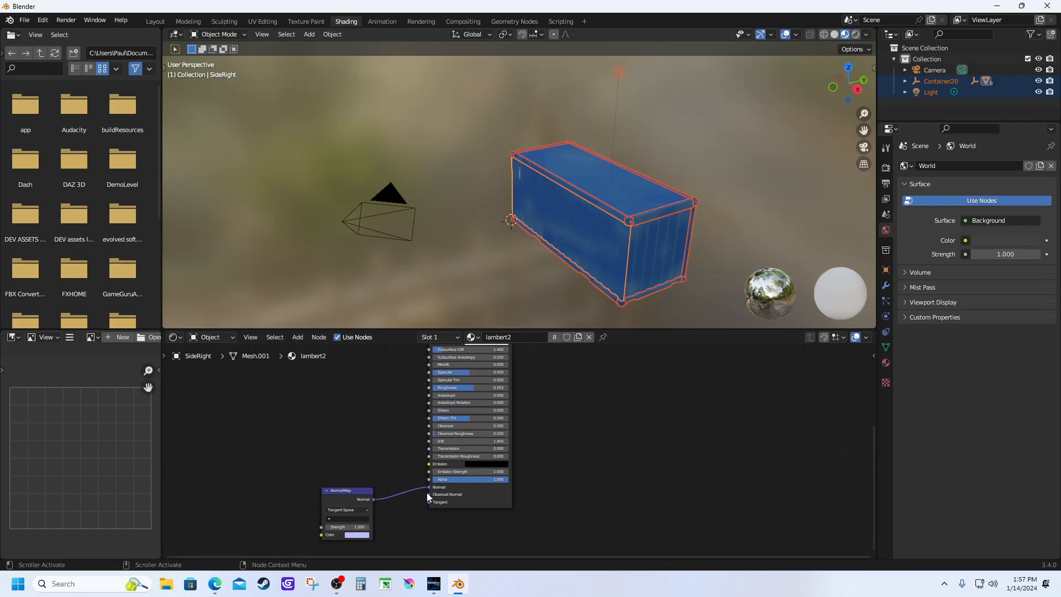
pyautogui.moveTo(429, 488); pyautogui.dragTo(368, 499)
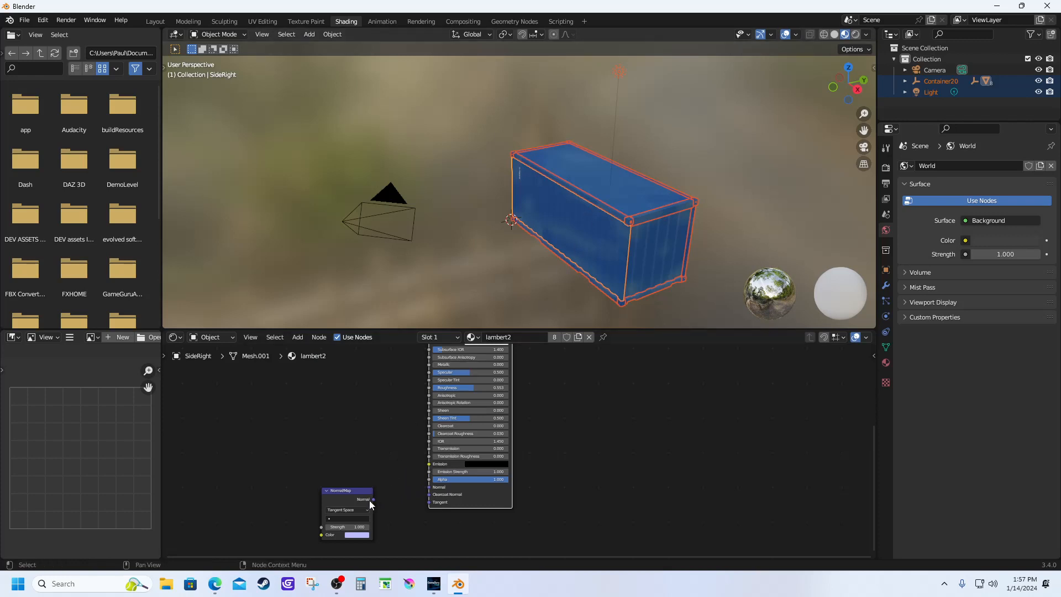
pyautogui.moveTo(372, 499); pyautogui.dragTo(433, 494)
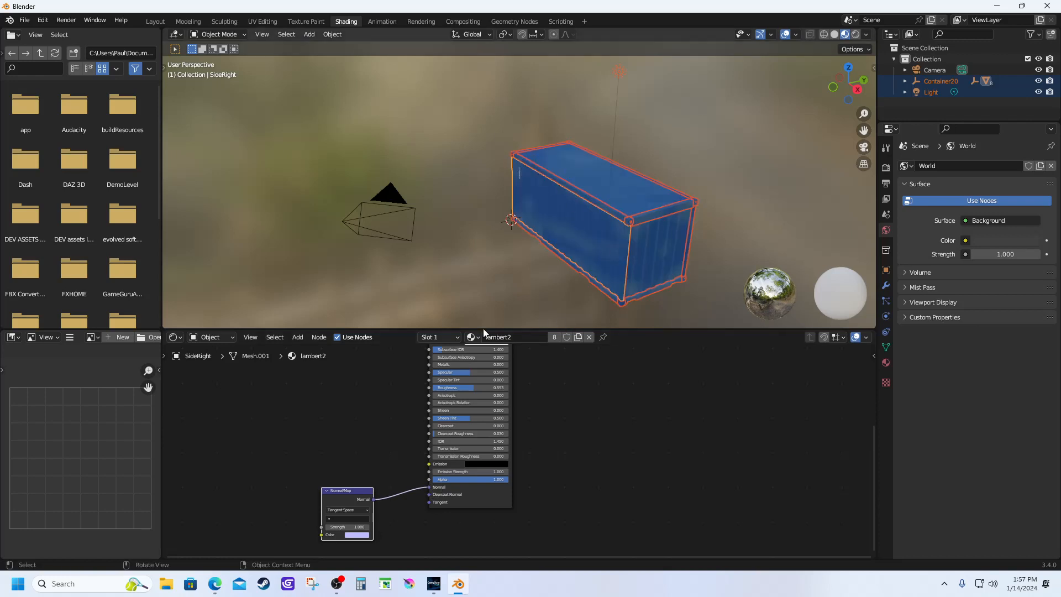
pyautogui.click(364, 420)
pyautogui.click(105, 102)
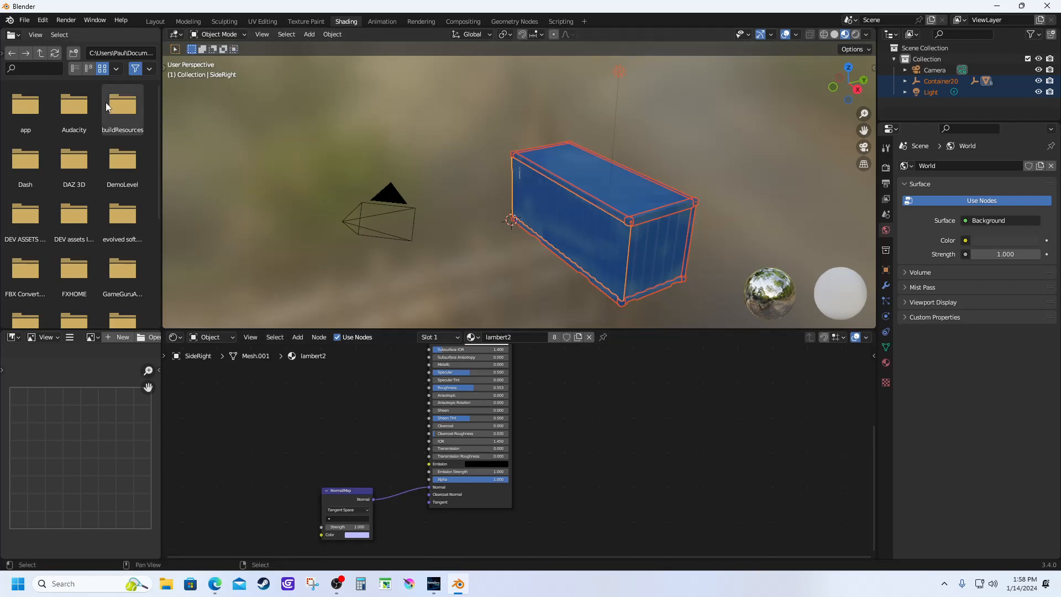
# - Save a copy of the blue container texture as bluebin1.png in the 64-shippingcontainer folder from the UV Editing workspace
pyautogui.click(253, 22)
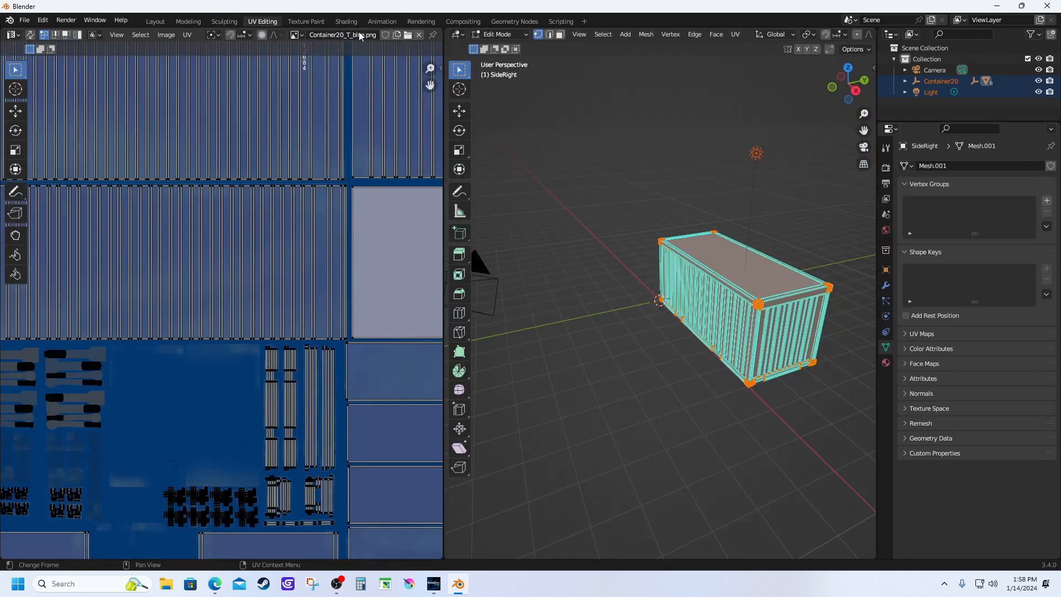
pyautogui.click(299, 36)
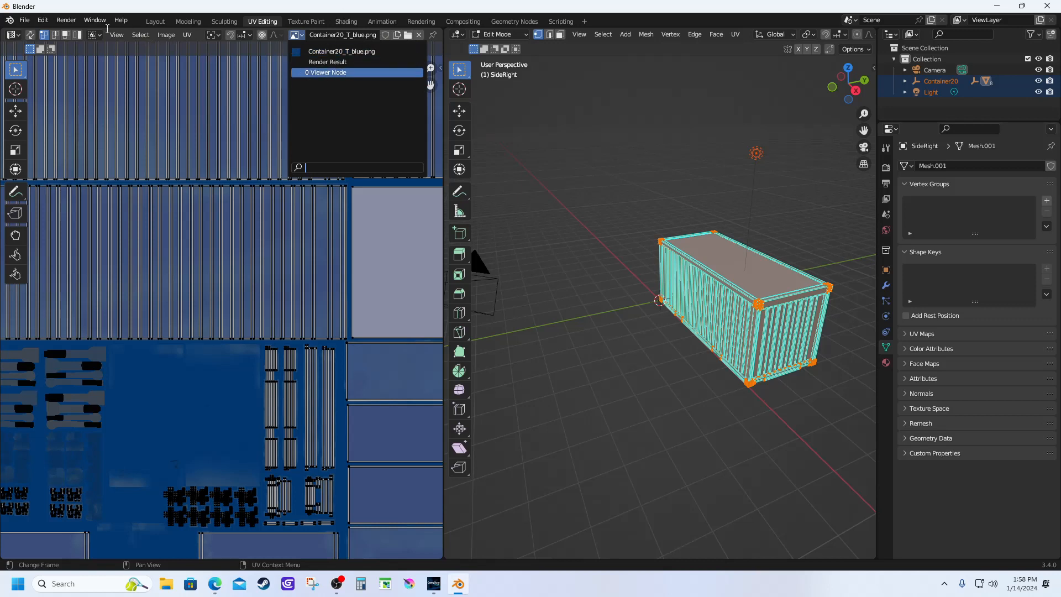
pyautogui.click(168, 38)
pyautogui.click(168, 37)
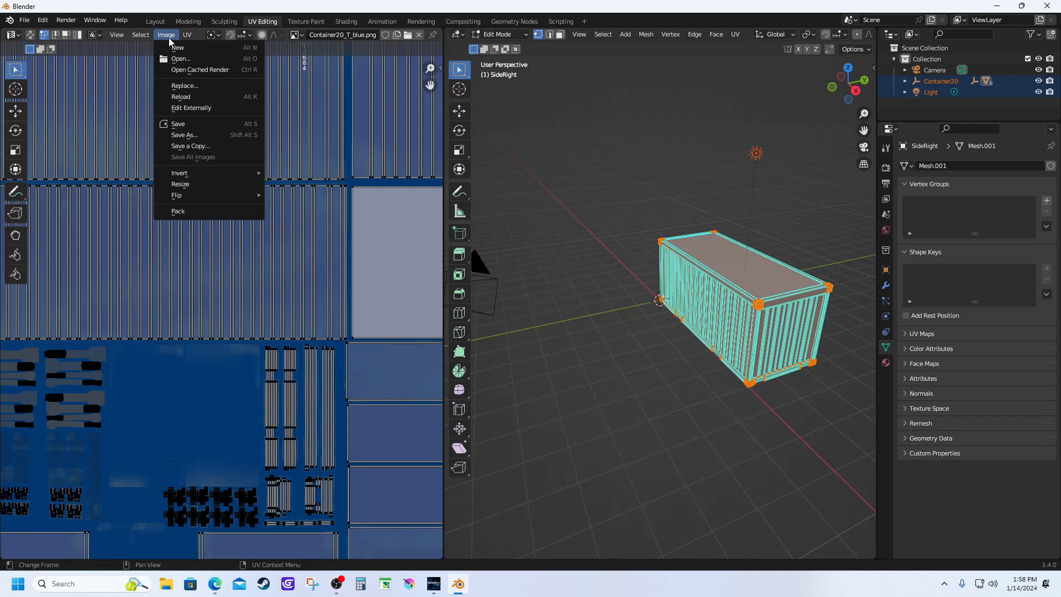
pyautogui.click(197, 135)
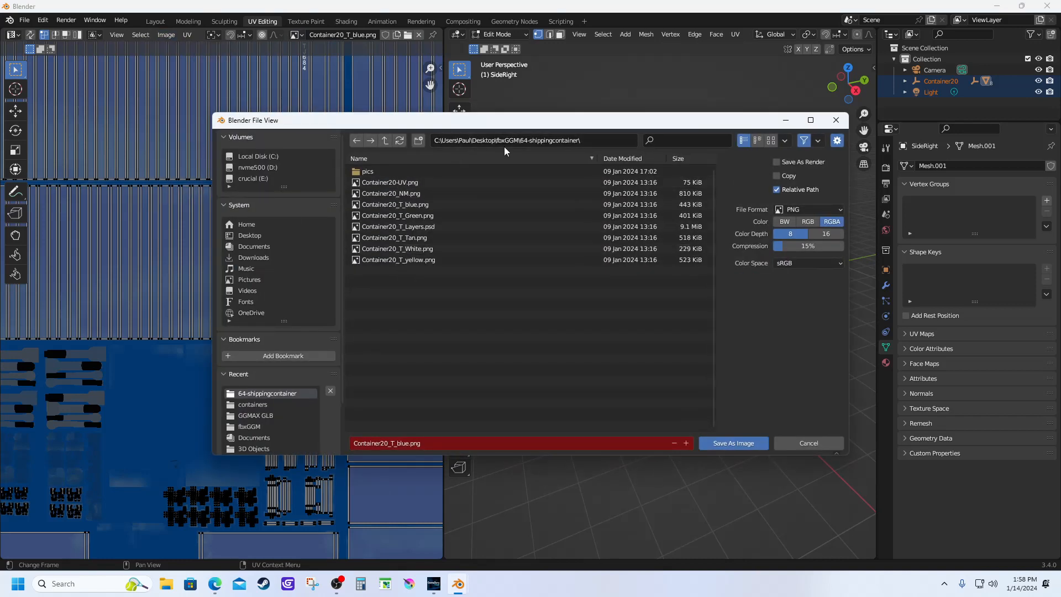
pyautogui.click(409, 441)
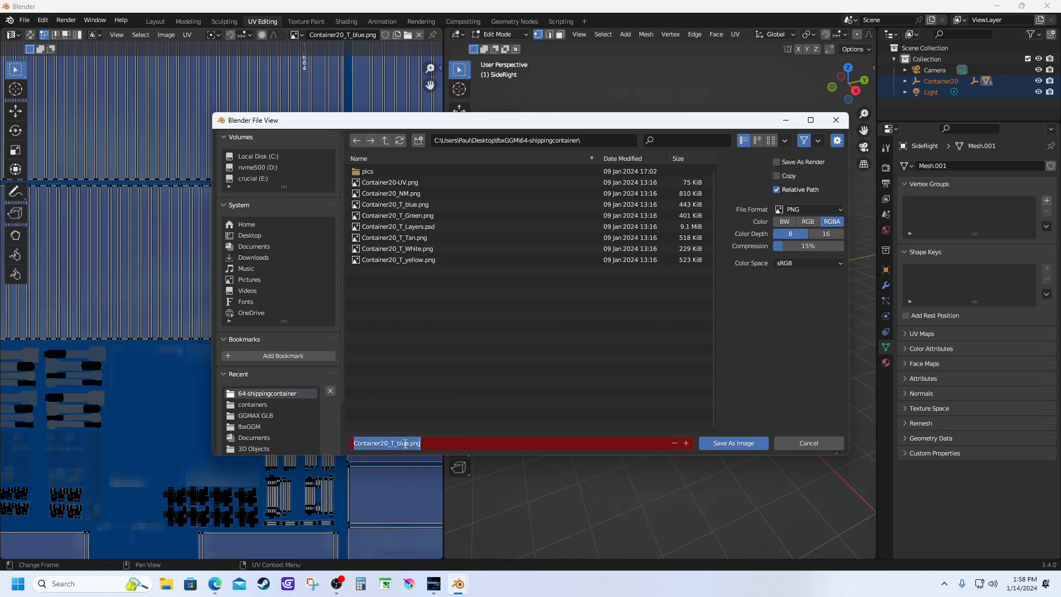
pyautogui.moveTo(409, 441); pyautogui.dragTo(355, 442)
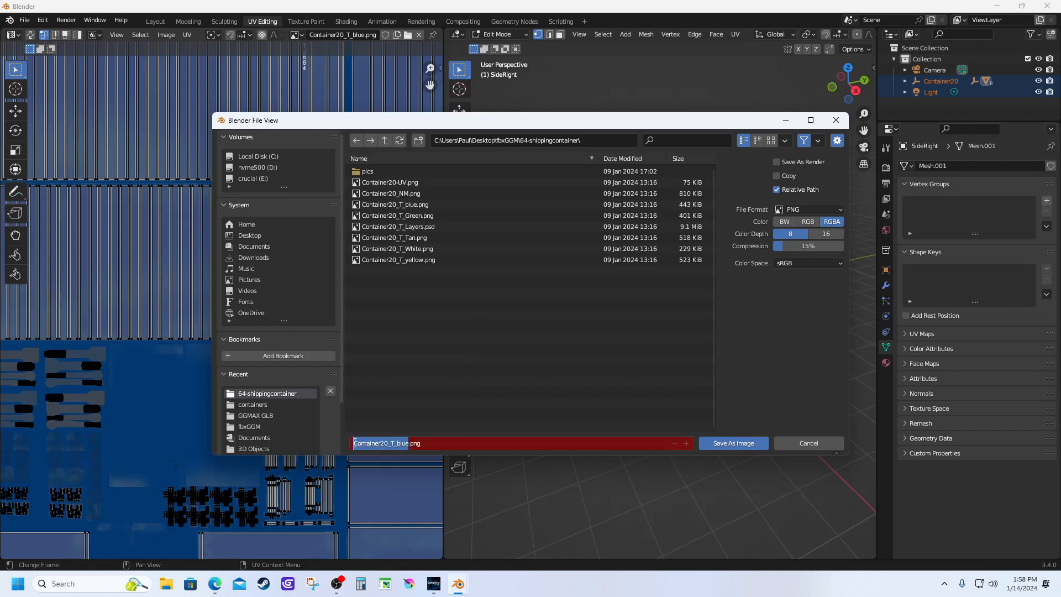
pyautogui.write('blueb')
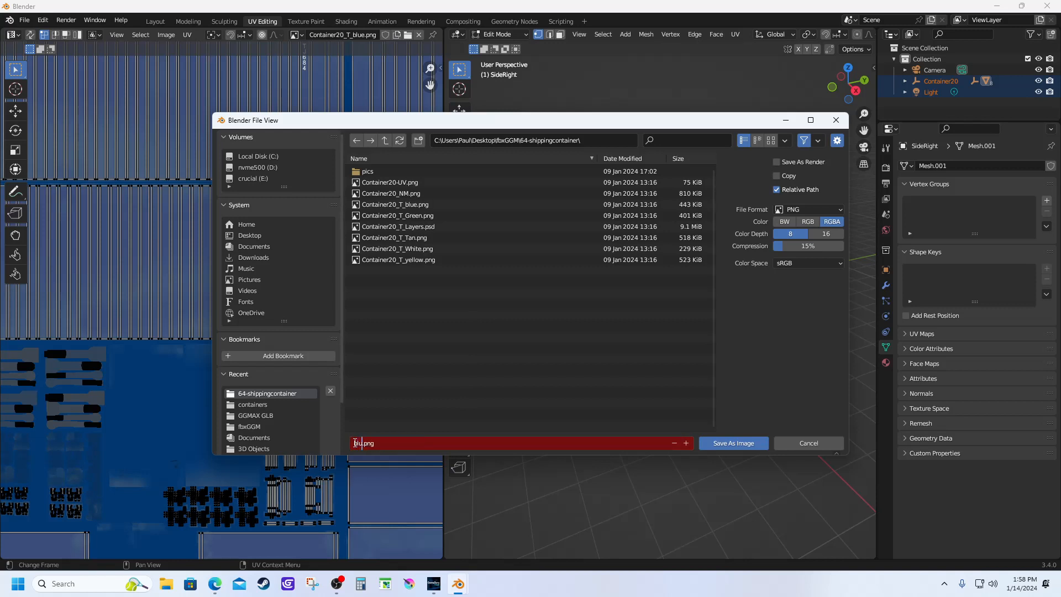
pyautogui.write('in1')
pyautogui.click(713, 442)
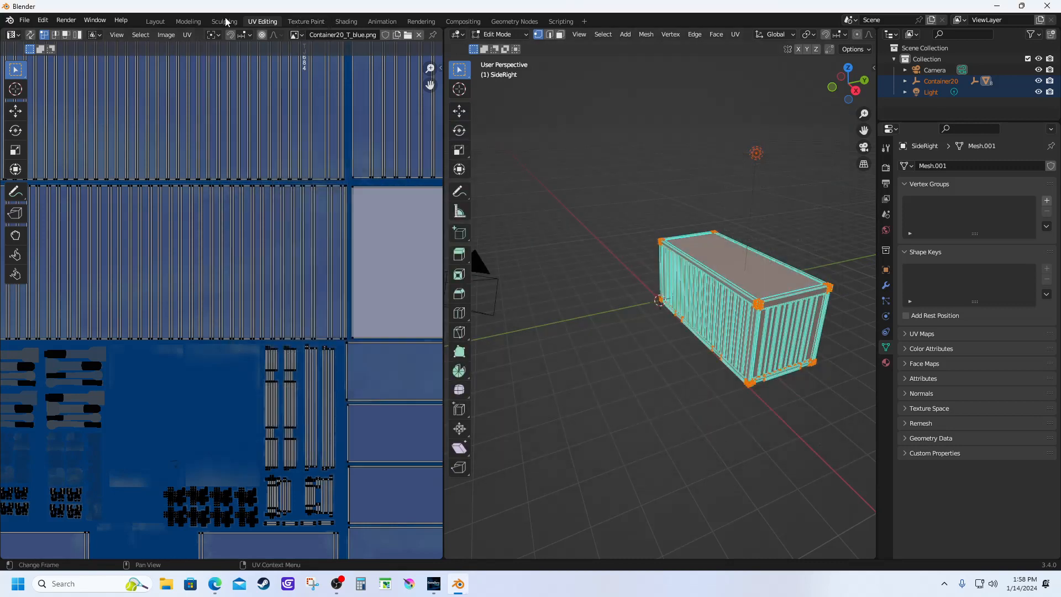
# - Show the container with Material Preview shading in the Layout workspace and start a glTF 2.0 export
pyautogui.click(160, 24)
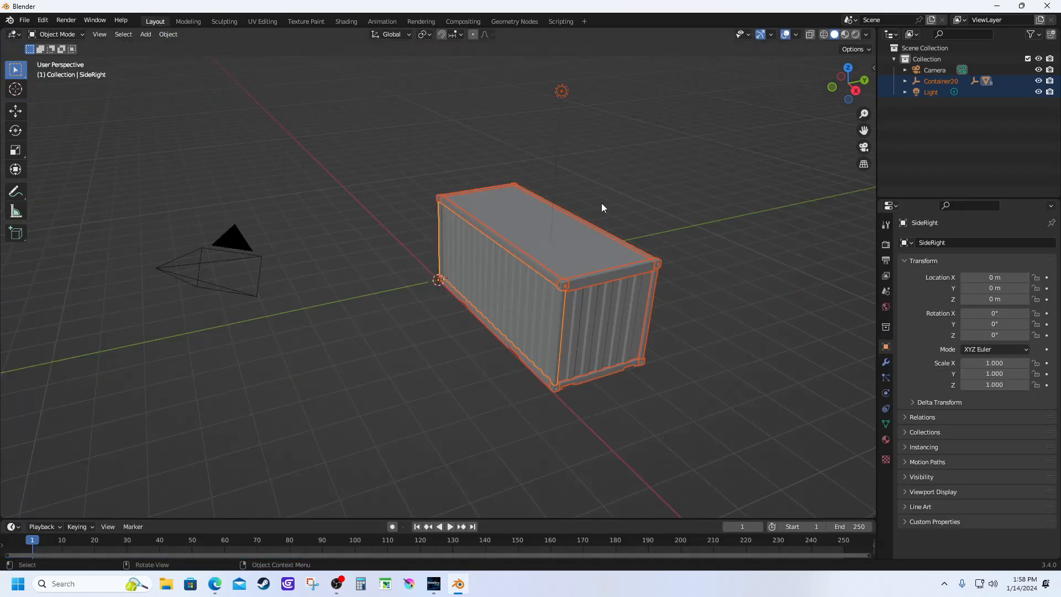
pyautogui.click(848, 38)
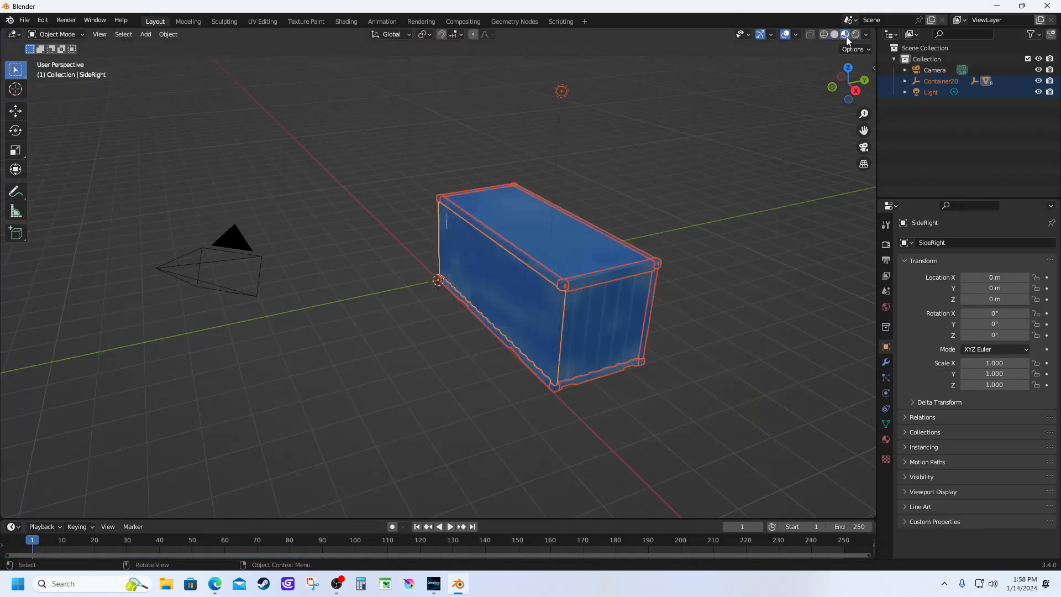
pyautogui.click(25, 21)
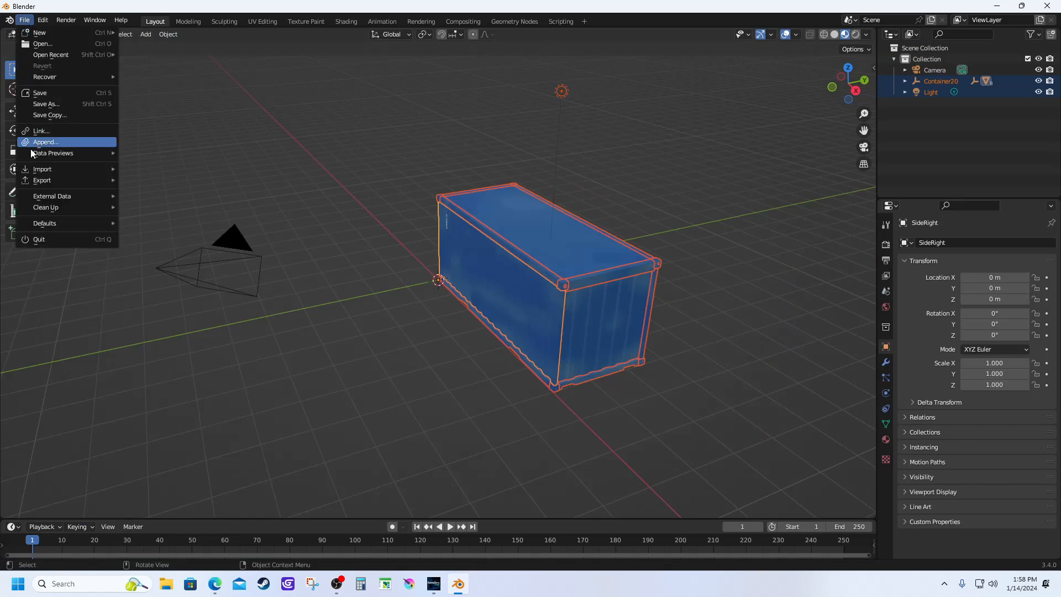
pyautogui.moveTo(50, 183)
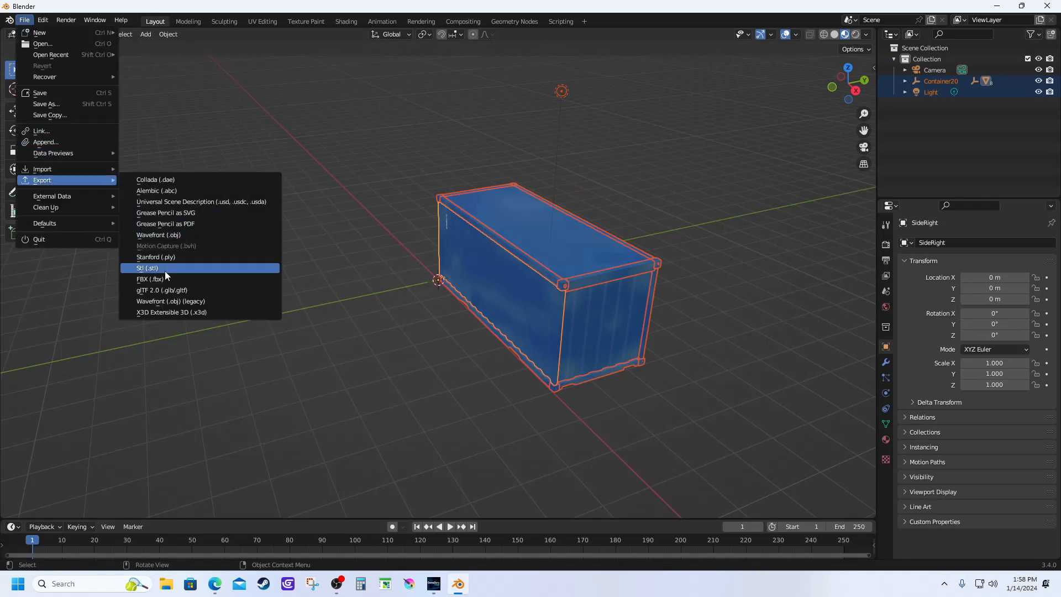
pyautogui.click(140, 292)
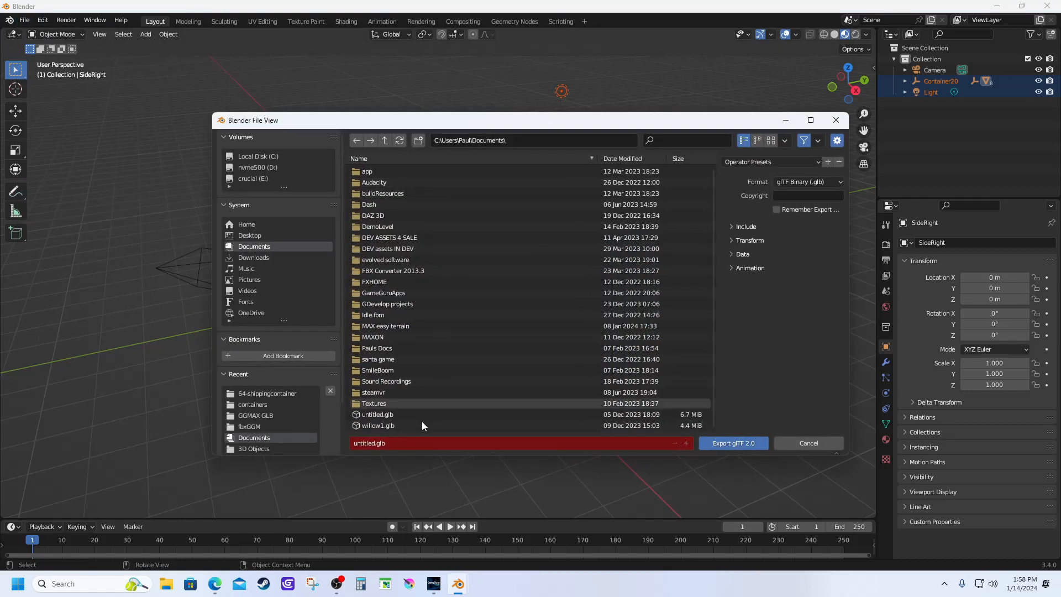
# - Set the export destination to the fbxGGM folder on the Desktop and name the file bluebin1
pyautogui.click(385, 140)
pyautogui.click(385, 140)
pyautogui.click(253, 235)
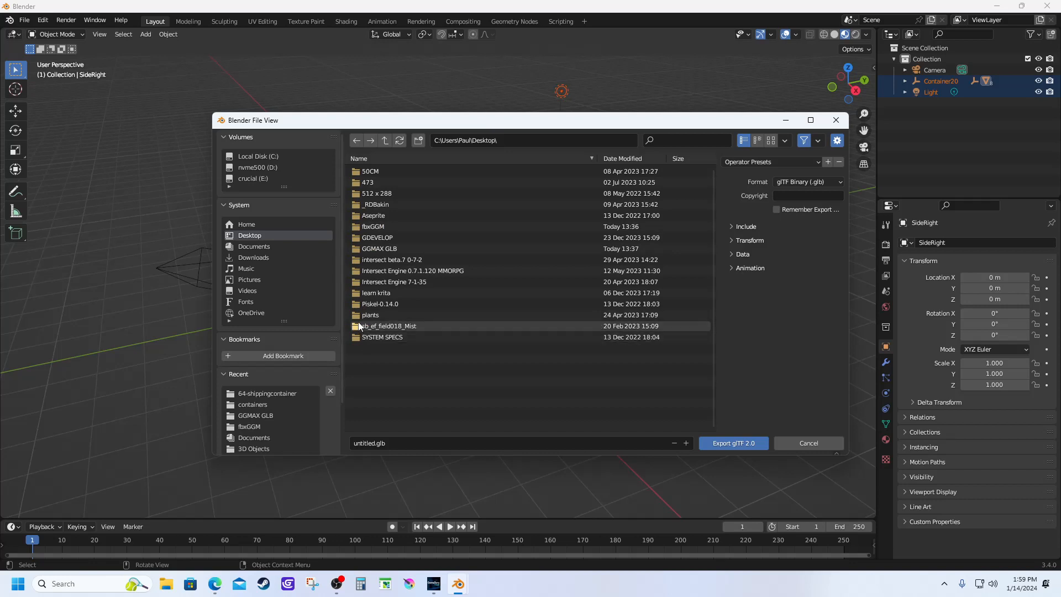
pyautogui.doubleClick(367, 228)
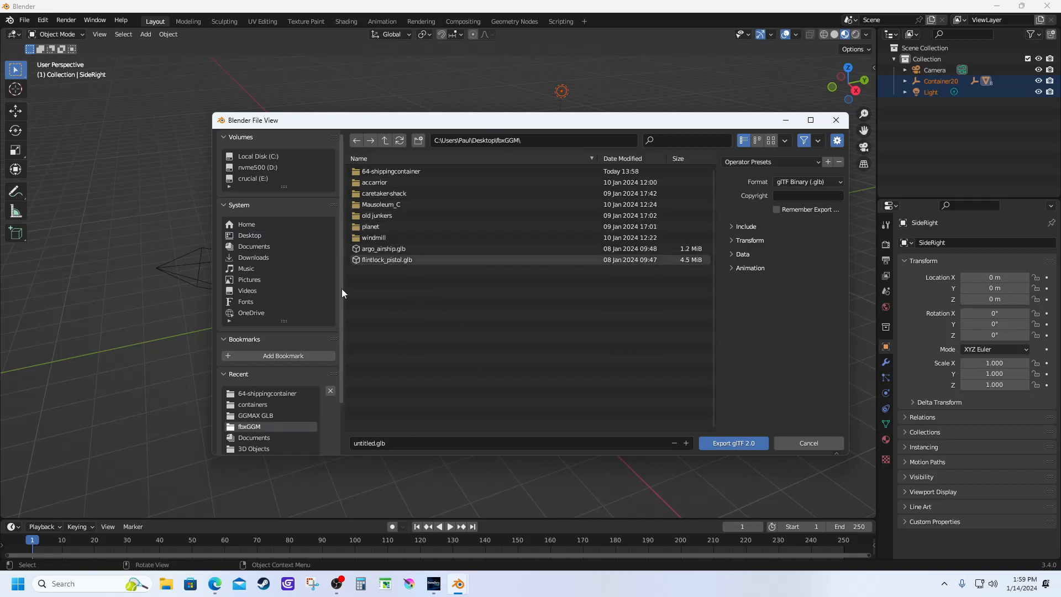
pyautogui.click(370, 442)
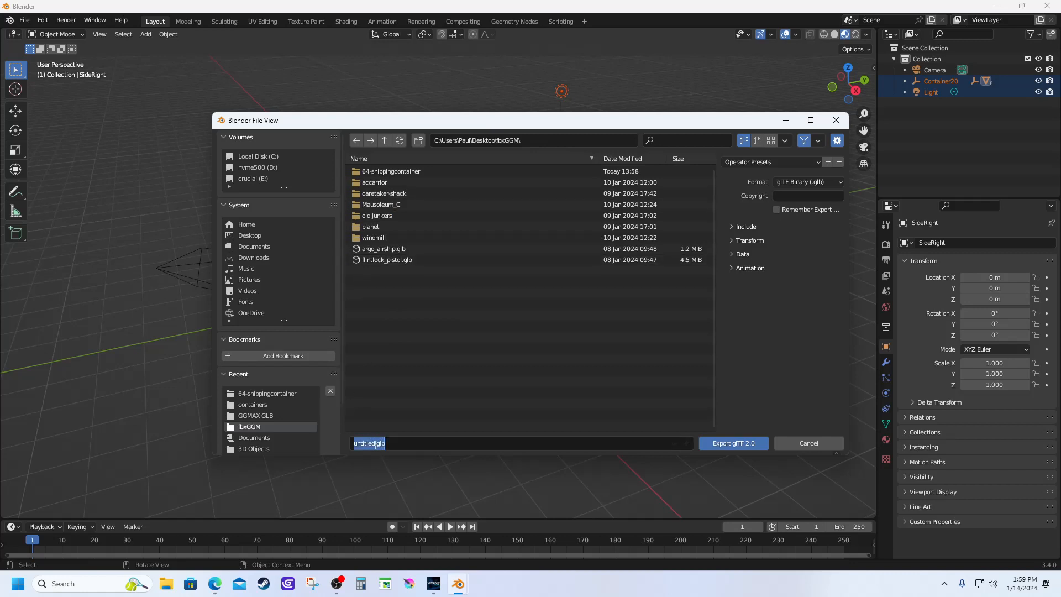
pyautogui.moveTo(376, 444); pyautogui.dragTo(353, 443)
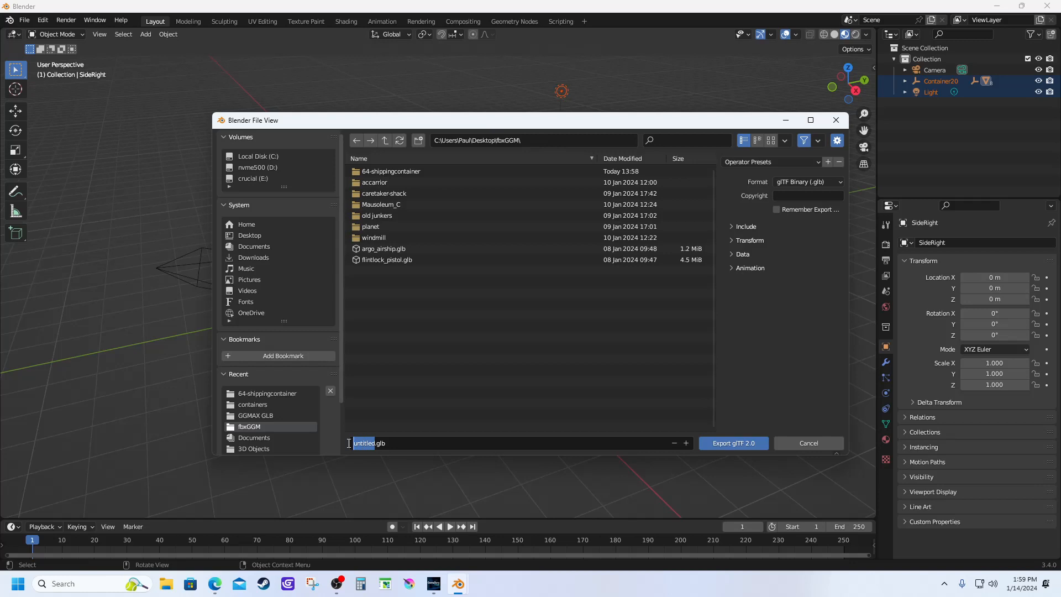
pyautogui.press('BackSpace')
pyautogui.write('bluebin1')
# - Set the export format to glTF Separate (.gltf + .bin + textures) and export the model
pyautogui.click(840, 180)
pyautogui.click(822, 194)
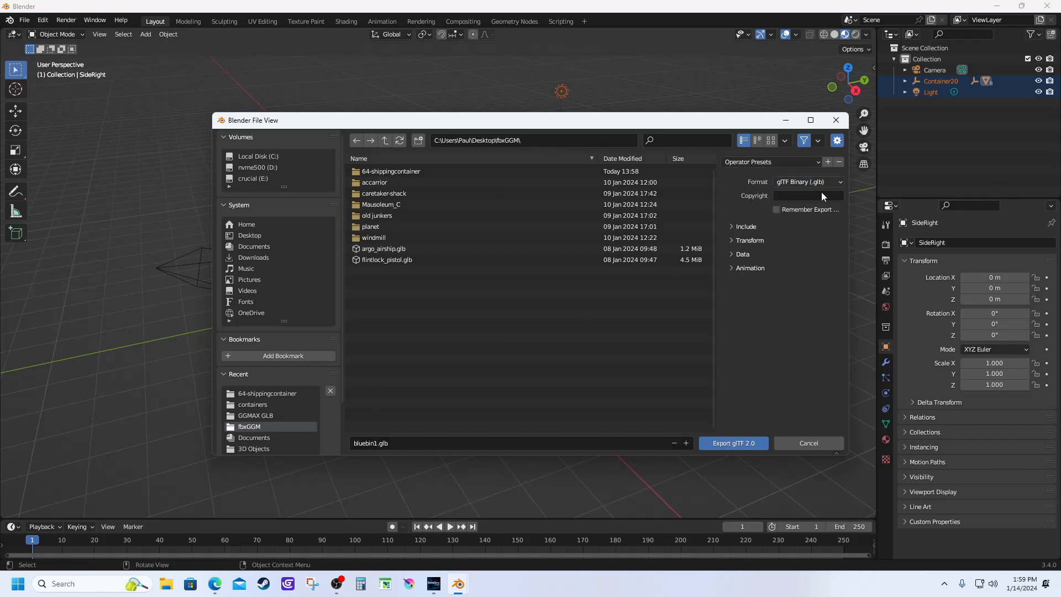
pyautogui.click(841, 181)
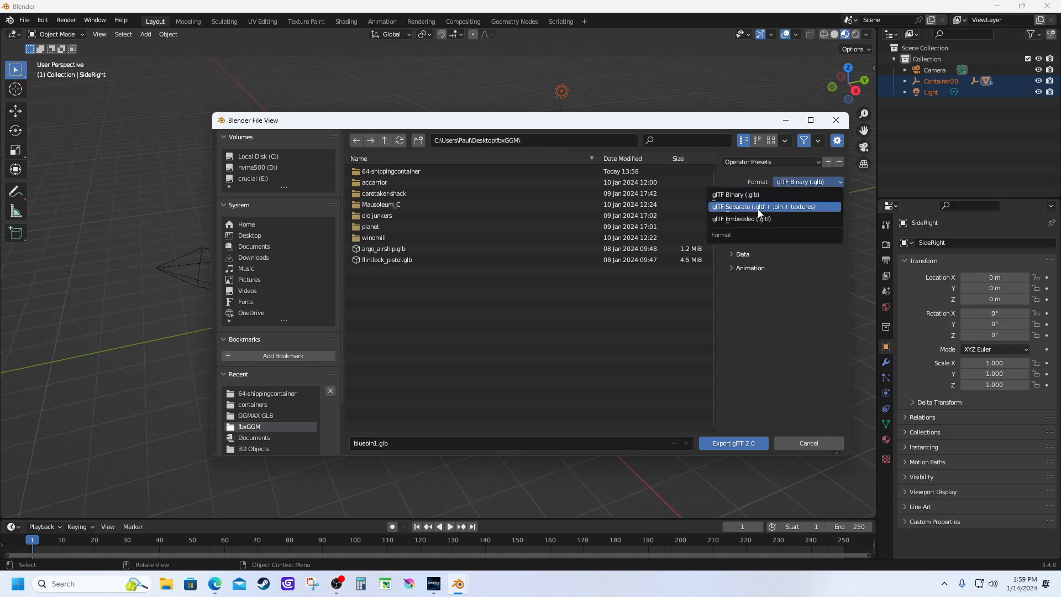
pyautogui.click(803, 207)
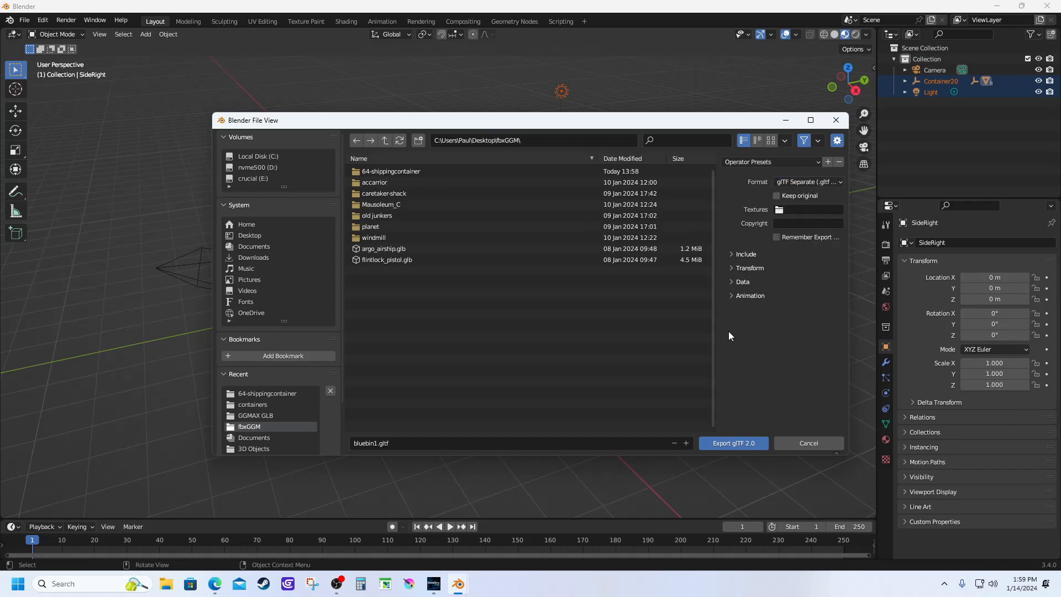
pyautogui.click(731, 442)
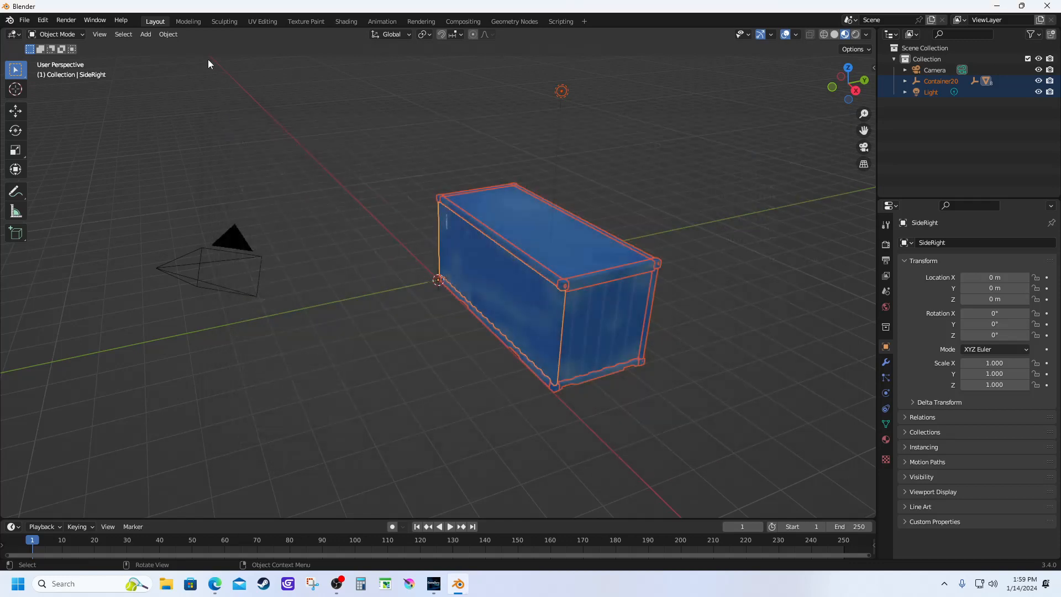
# - Save the blue container texture from the UV Editing workspace as bluebin1.png in the fbxGGM folder, overwriting the existing file
pyautogui.click(263, 21)
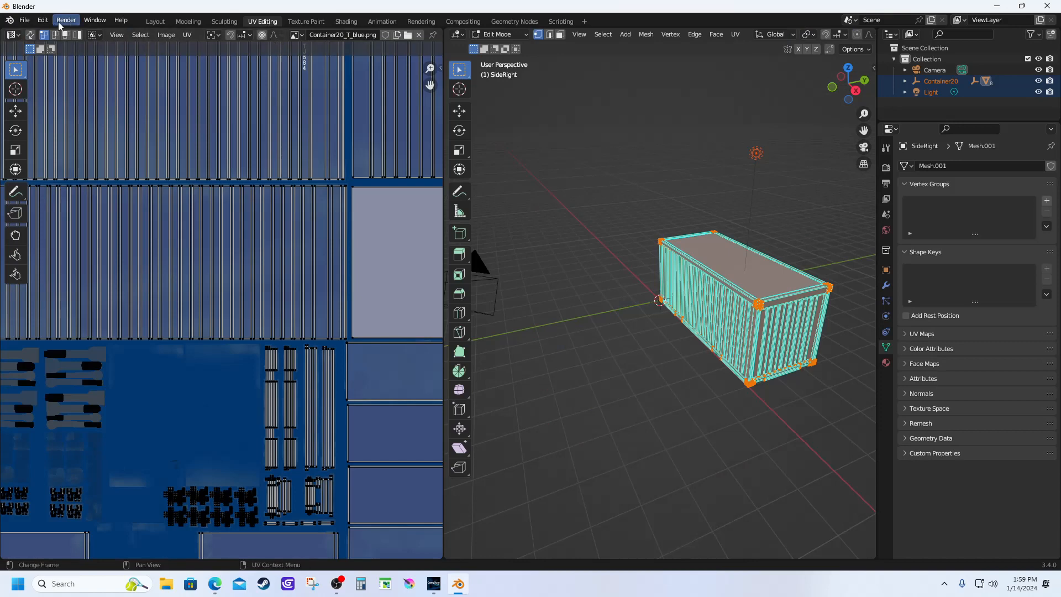
pyautogui.click(165, 38)
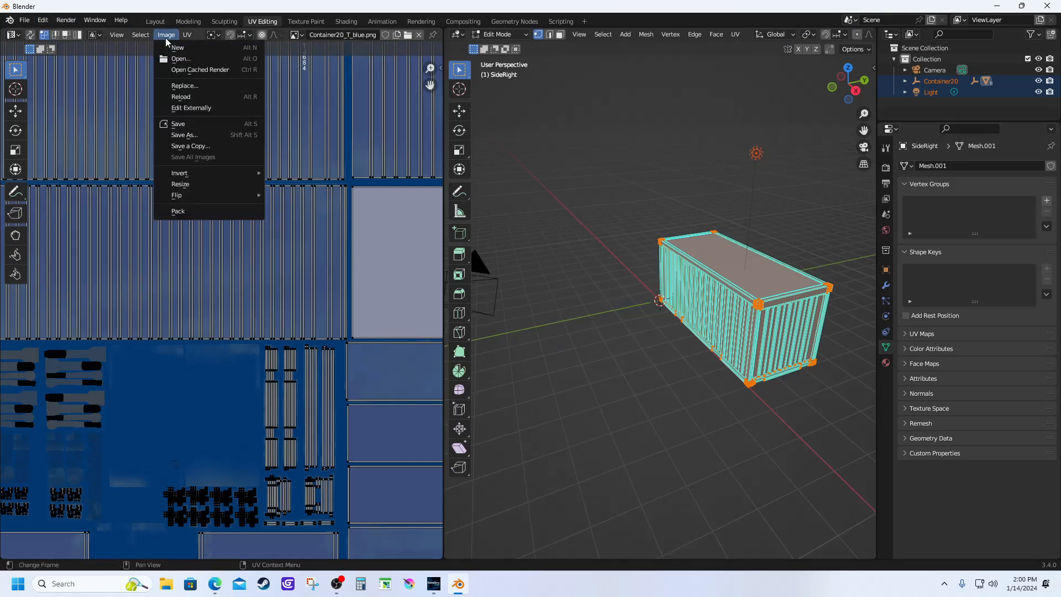
pyautogui.click(196, 136)
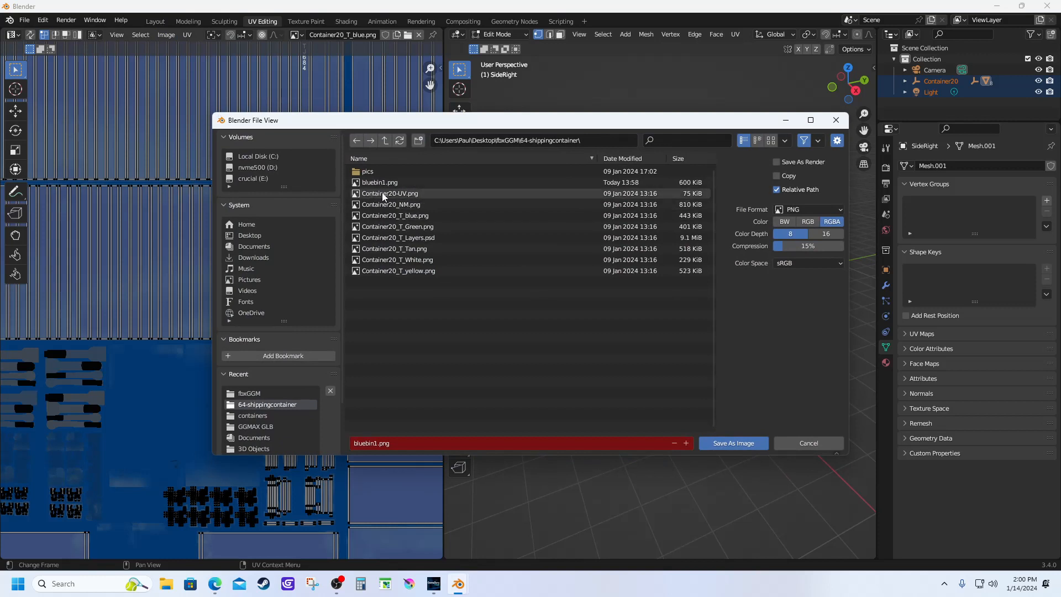
pyautogui.click(511, 141)
pyautogui.click(385, 141)
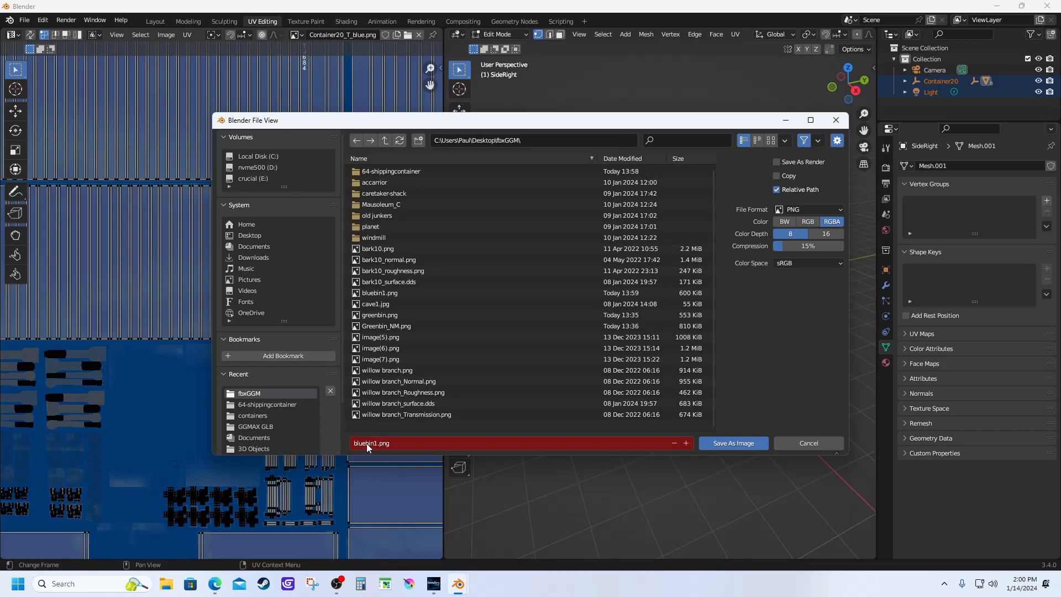
pyautogui.click(738, 447)
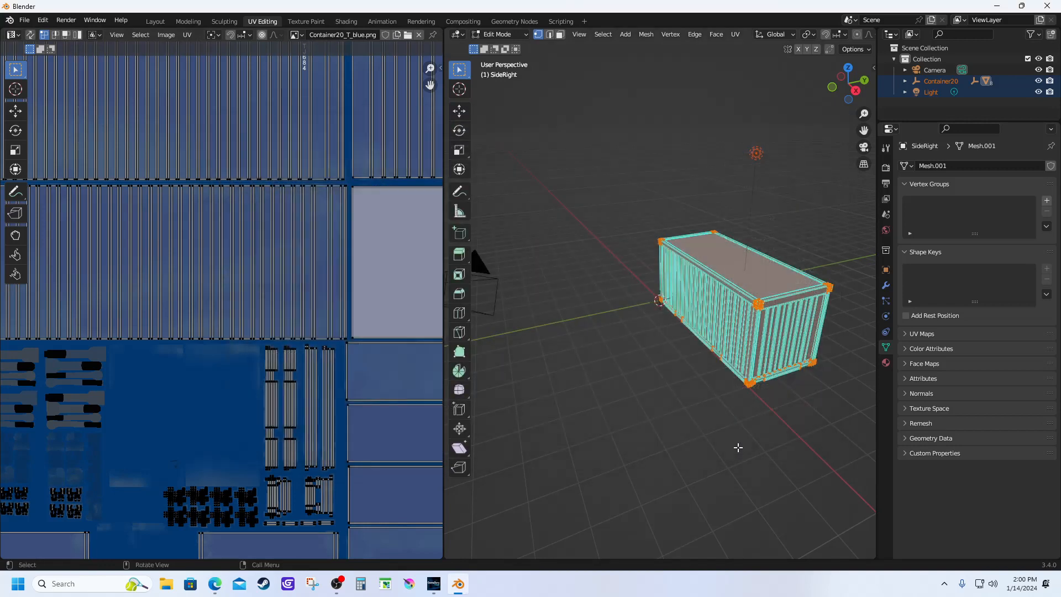
# - Minimize Blender and switch to the level editor in GameGuru MAX
pyautogui.click(1021, 7)
pyautogui.click(830, 161)
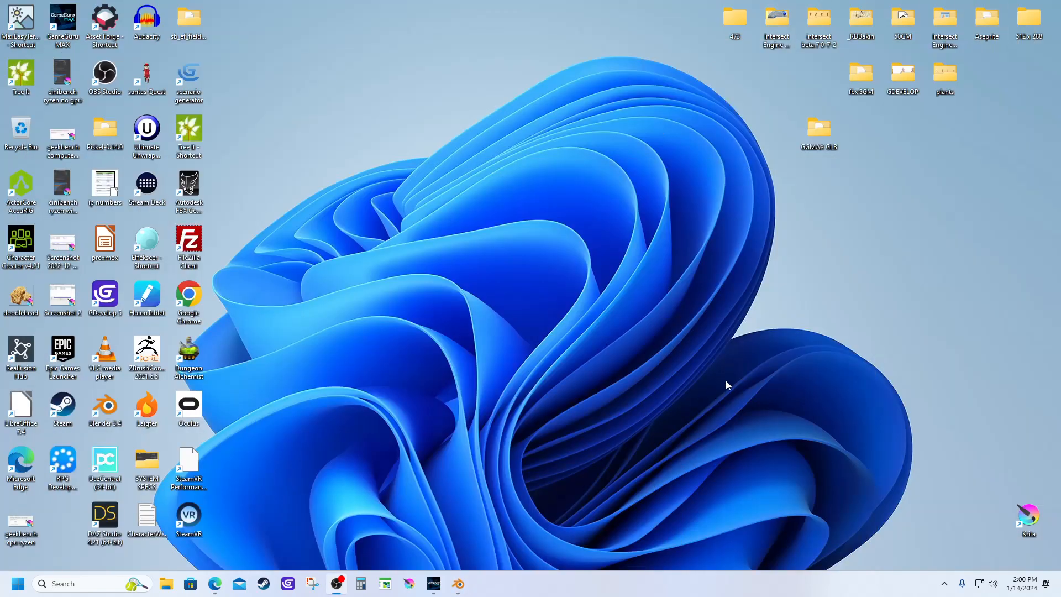
pyautogui.click(433, 583)
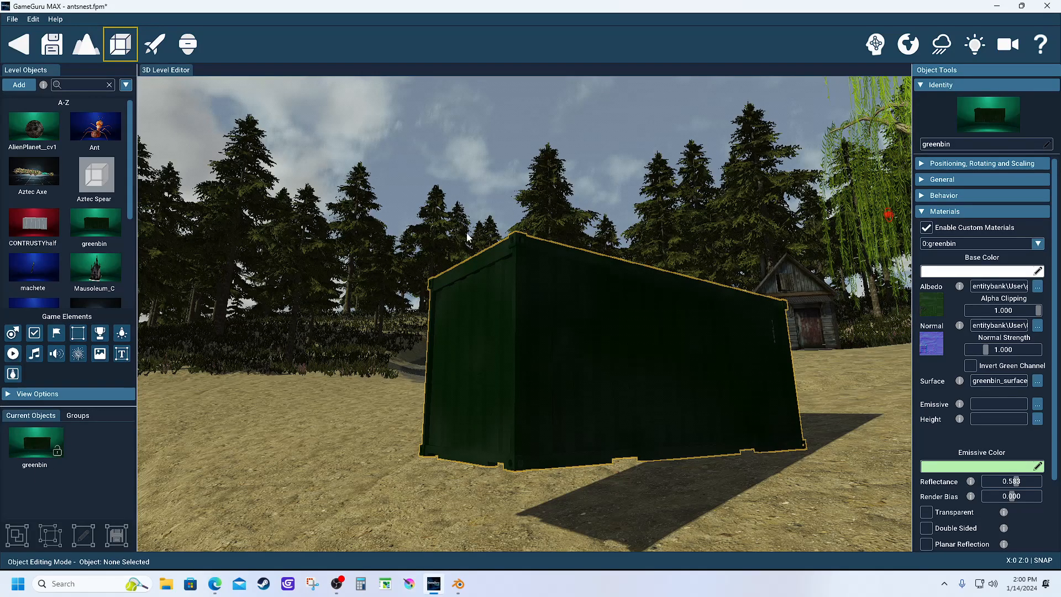
pyautogui.click(291, 314)
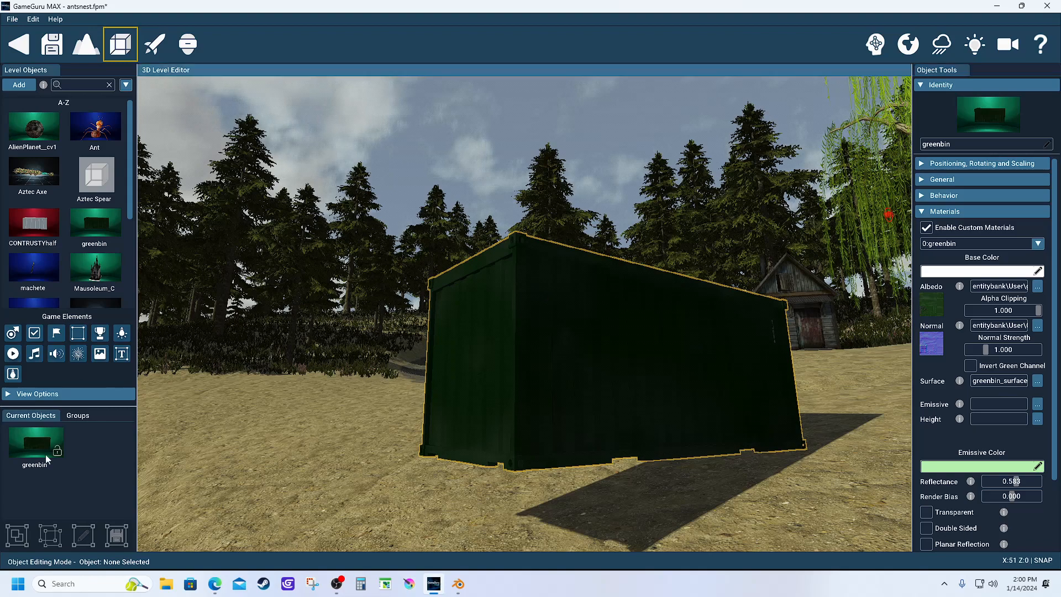
pyautogui.scroll(-4, 188, 441)
pyautogui.scroll(-2, 280, 363)
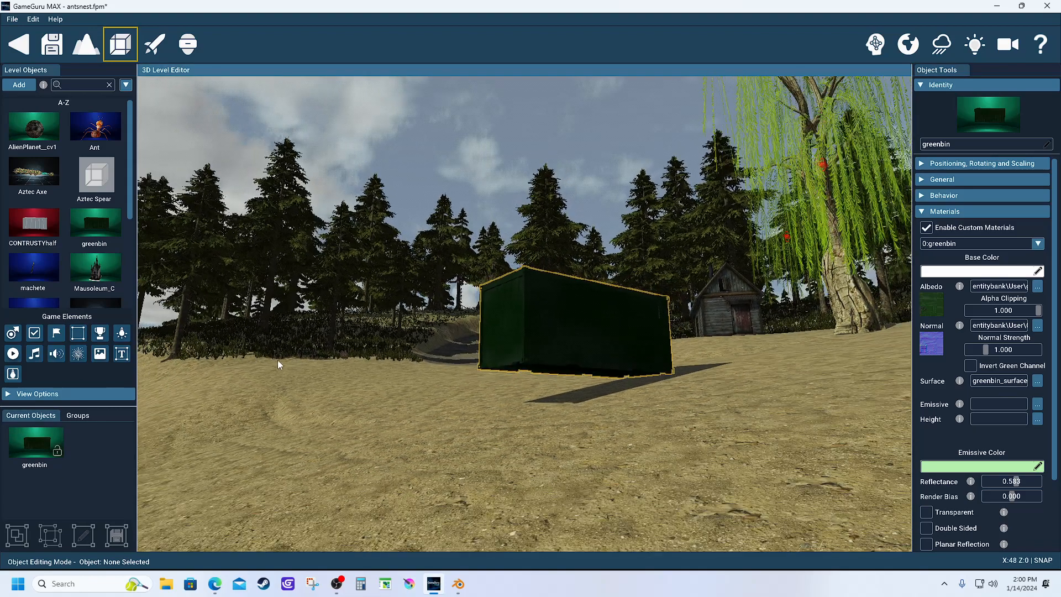
# - Import the bluebin1 3D object from the Desktop's fbxGGM folder as a new model and show its material settings in the importer
pyautogui.click(16, 86)
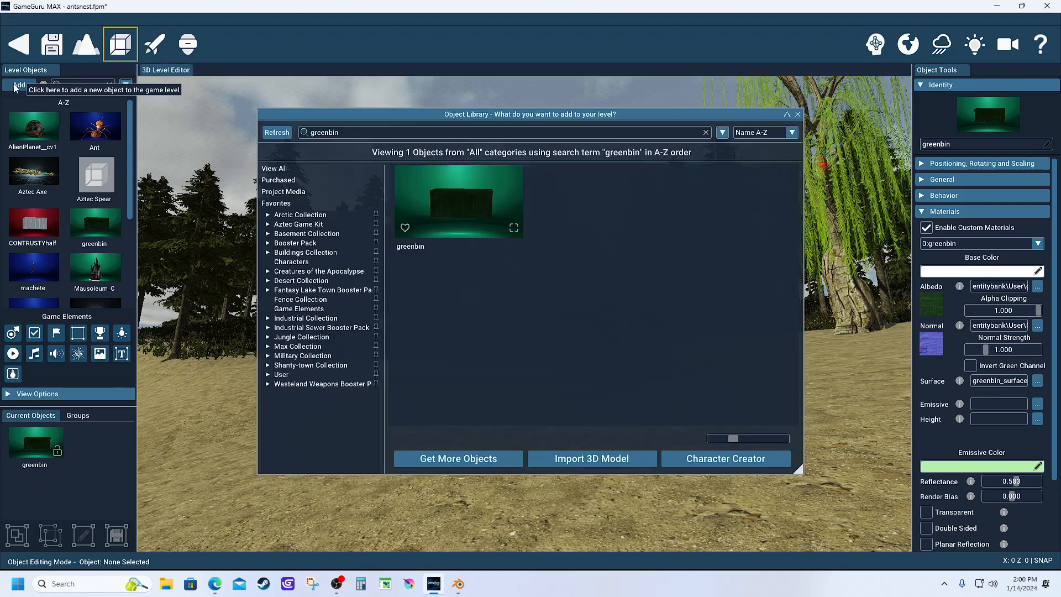
pyautogui.click(555, 459)
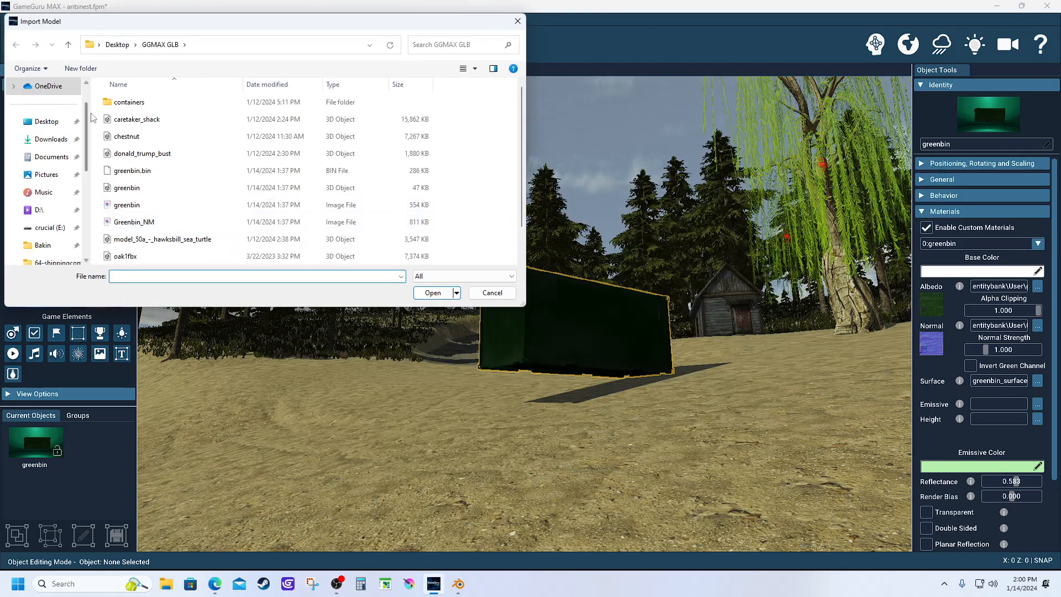
pyautogui.click(117, 44)
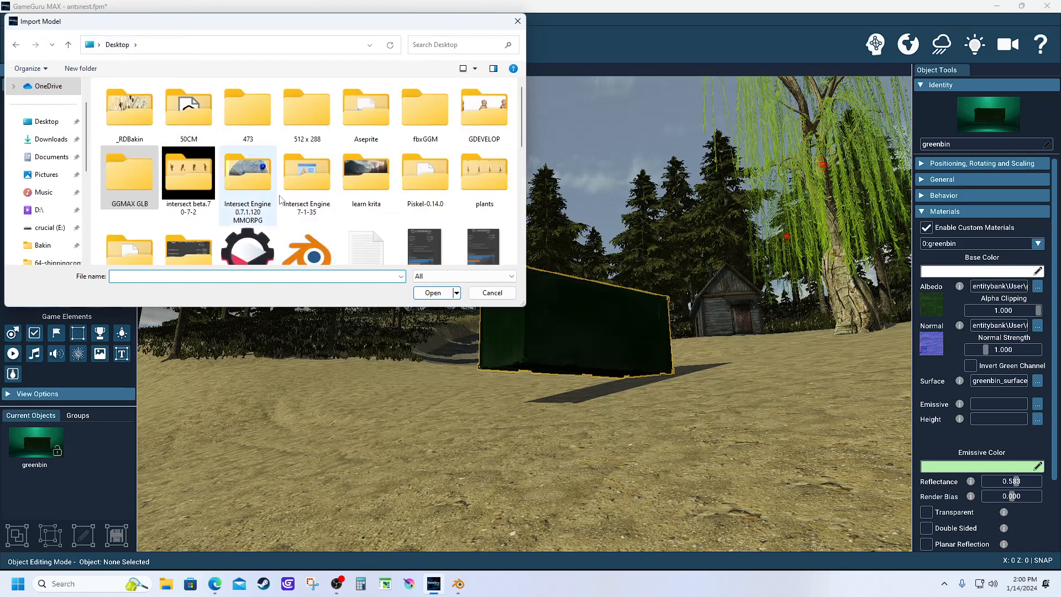
pyautogui.doubleClick(419, 132)
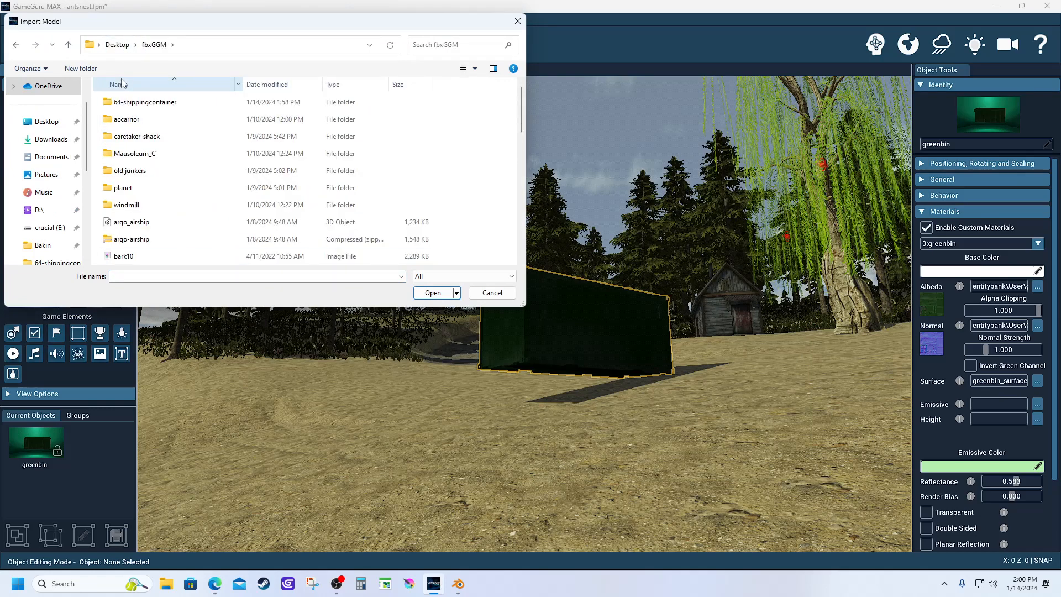
pyautogui.scroll(-3, 146, 182)
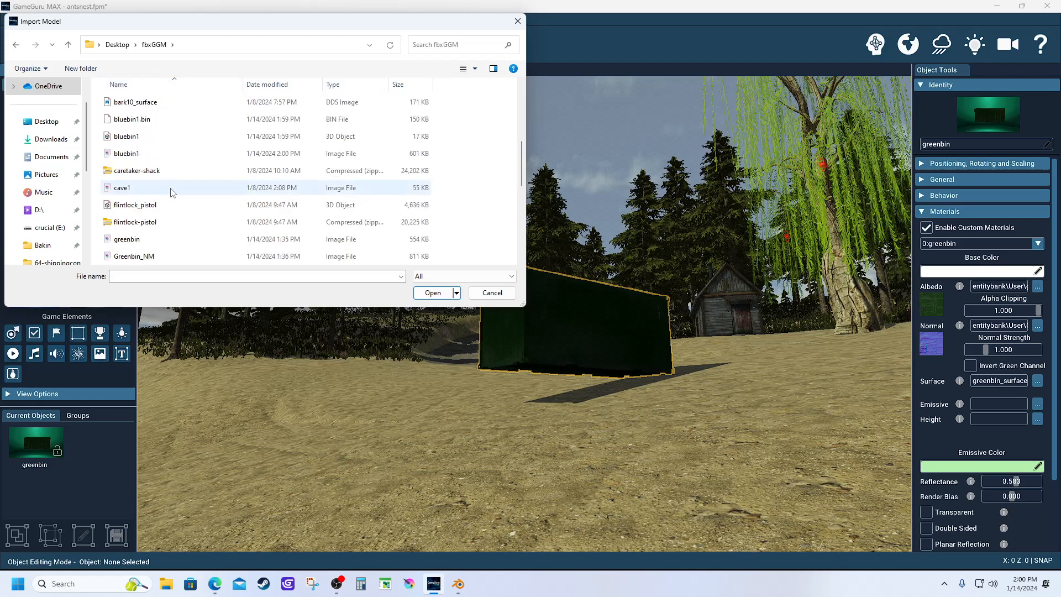
pyautogui.click(144, 136)
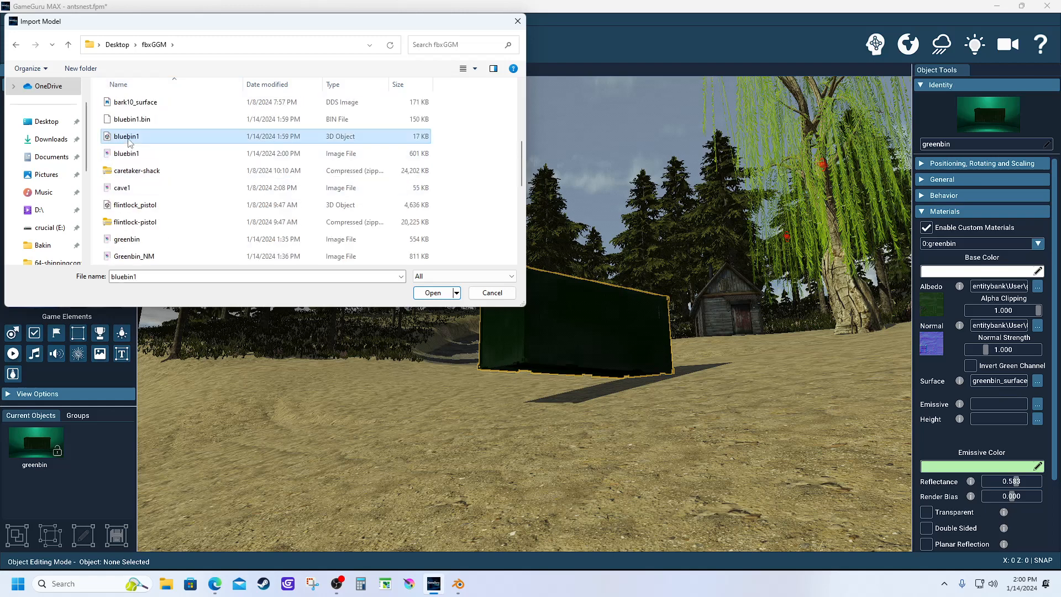
pyautogui.click(432, 294)
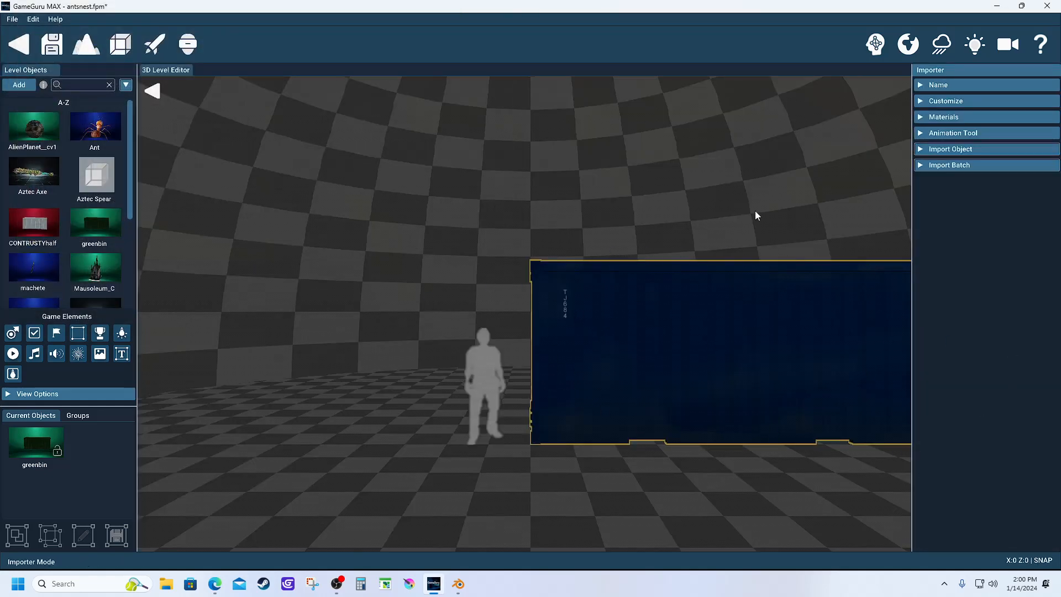
pyautogui.click(917, 117)
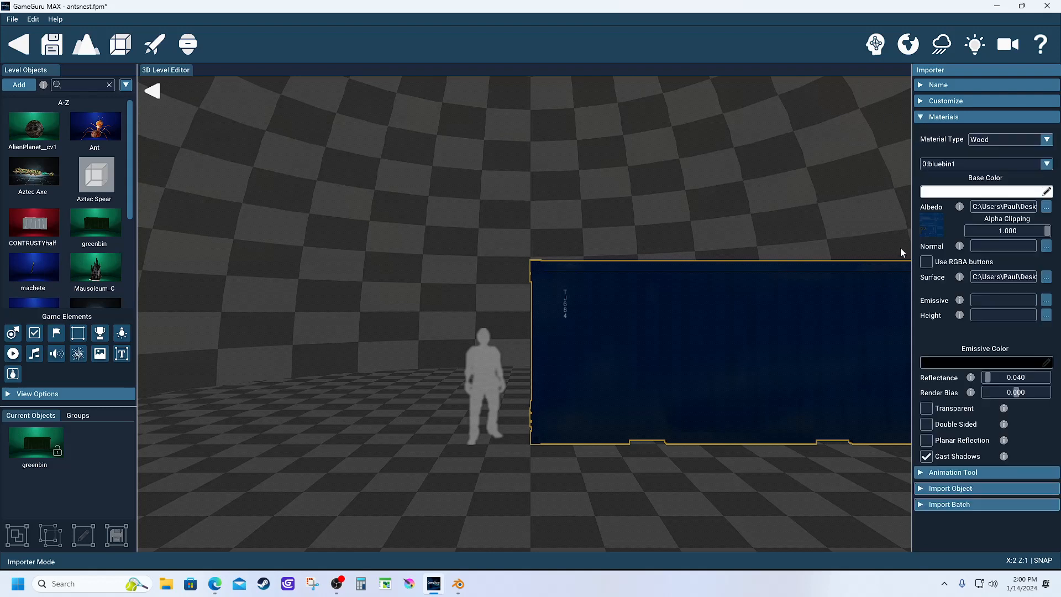
pyautogui.moveTo(927, 233)
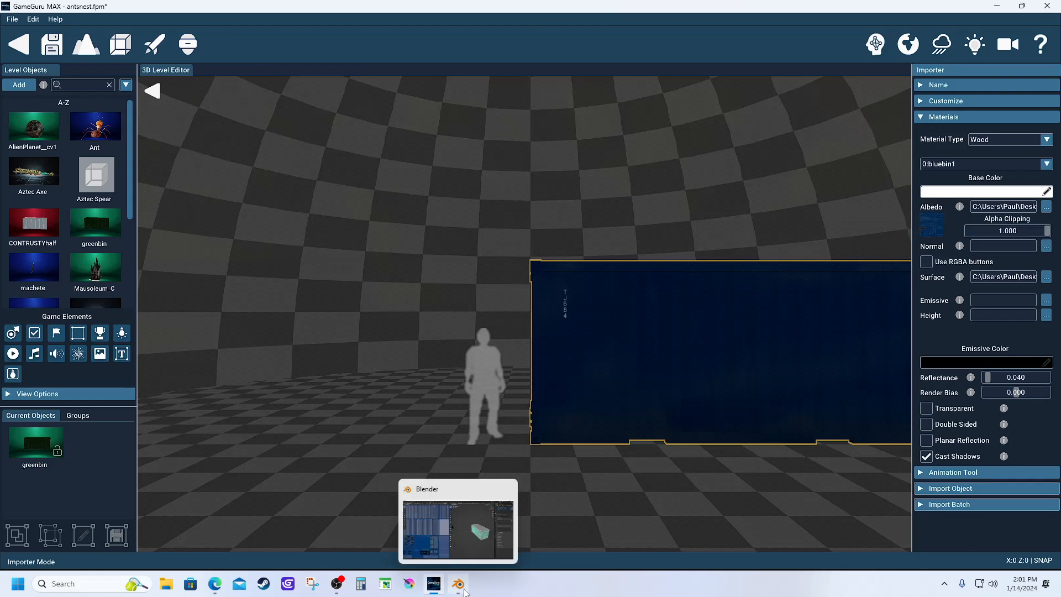
# - Switch to Blender's Shading workspace and check the exported bluebin1 files in the fbxGGM folder
pyautogui.click(465, 593)
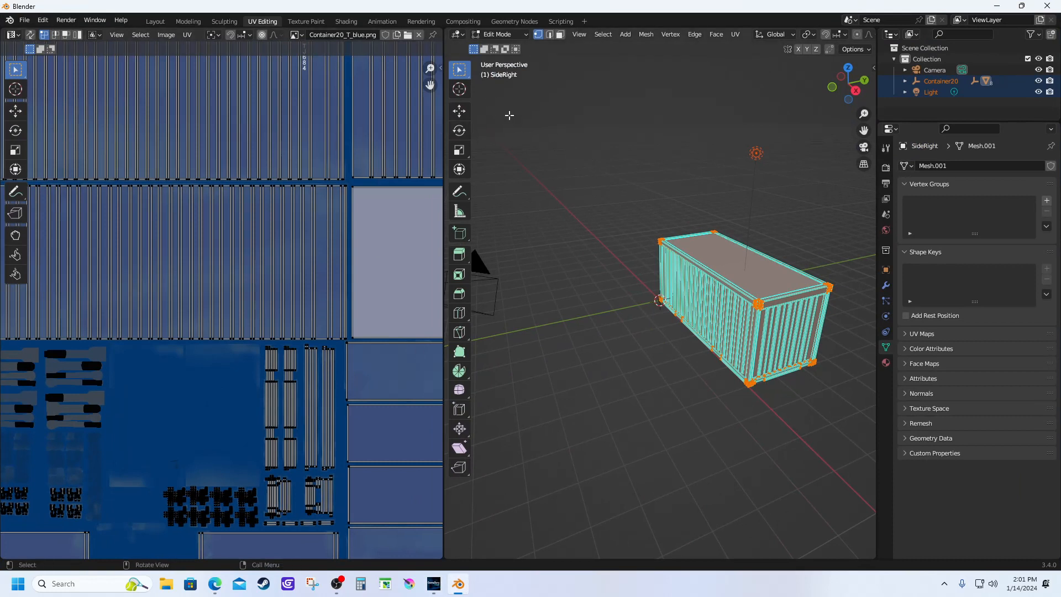
pyautogui.click(347, 22)
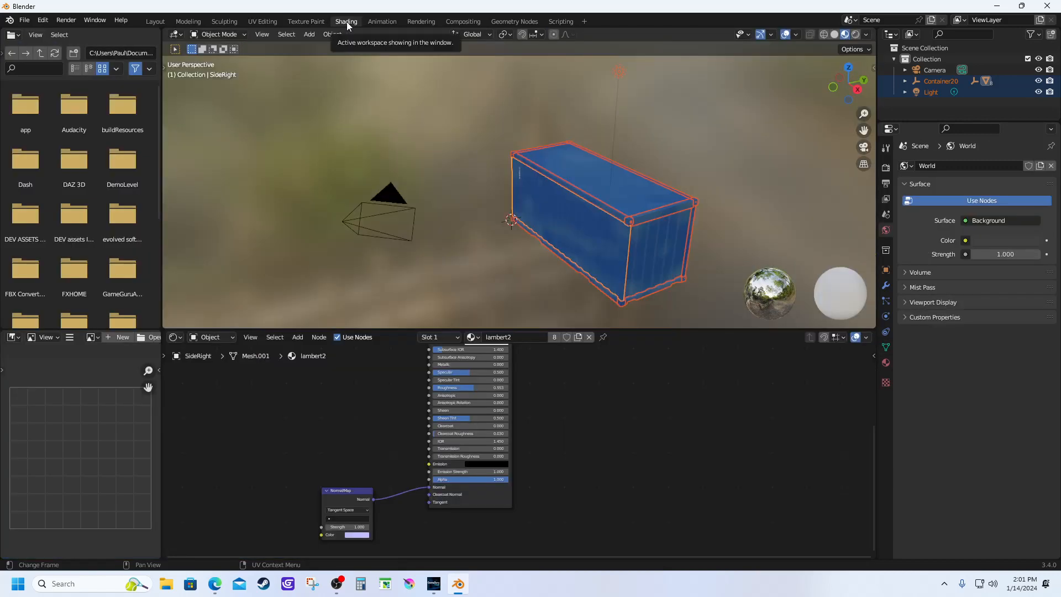
pyautogui.click(165, 584)
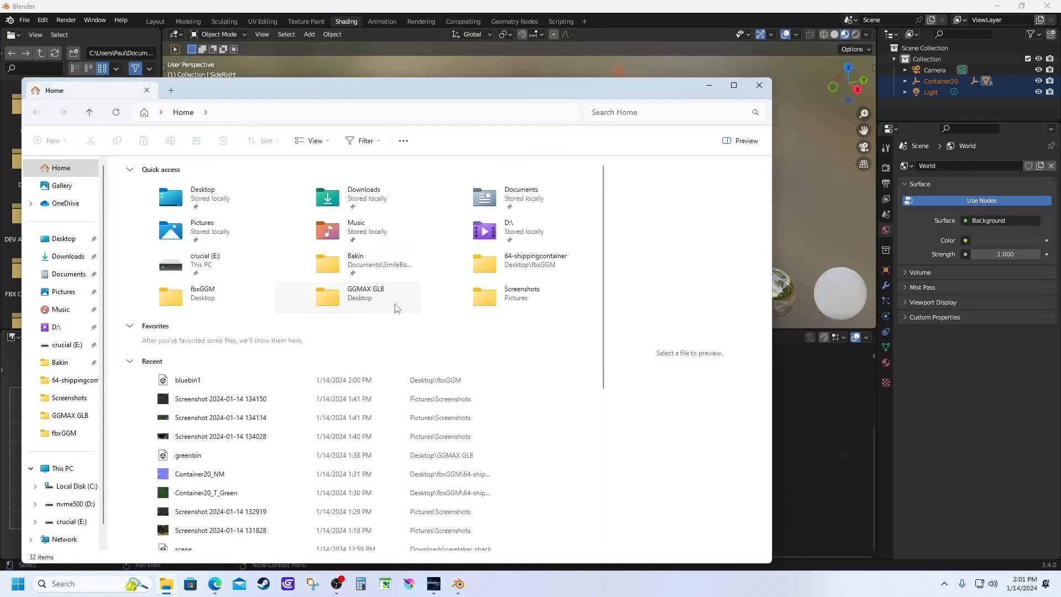
pyautogui.doubleClick(187, 299)
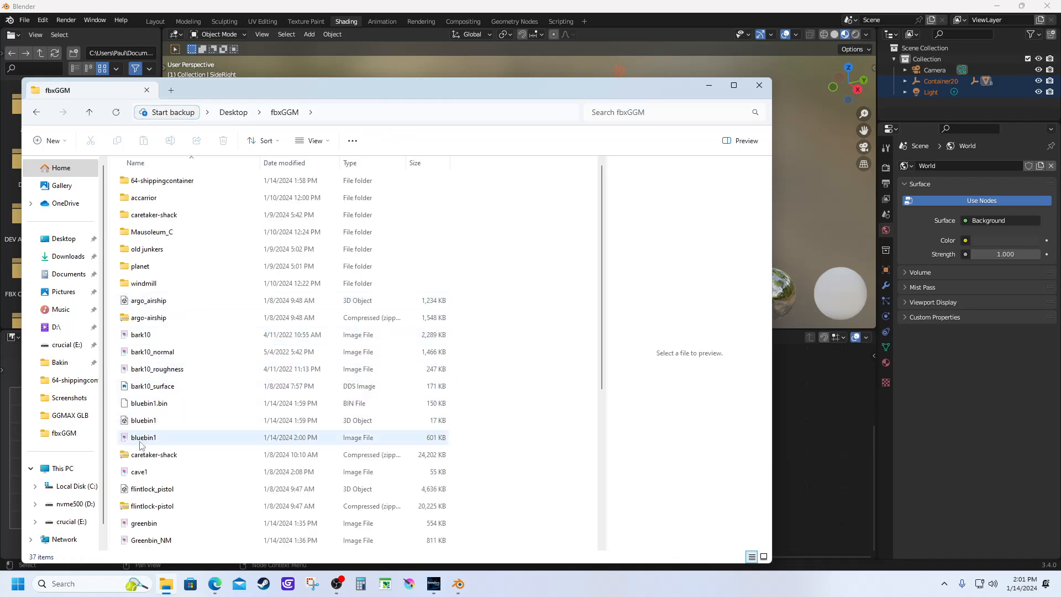
pyautogui.click(759, 84)
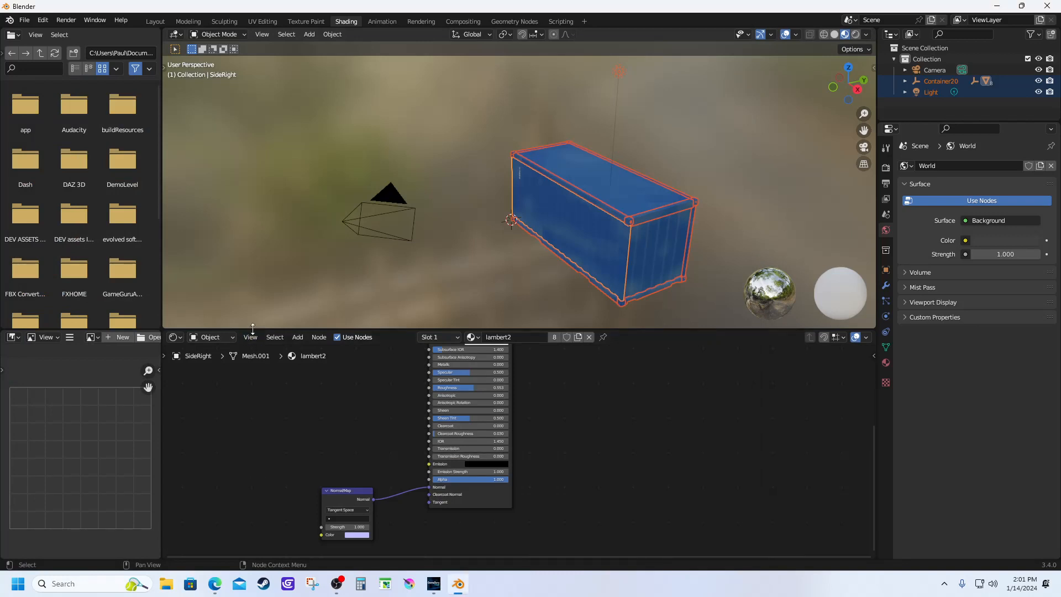
# - Add an Image Texture node beside the lambert2 material's Normal Map node and browse to the Desktop for its image
pyautogui.click(297, 337)
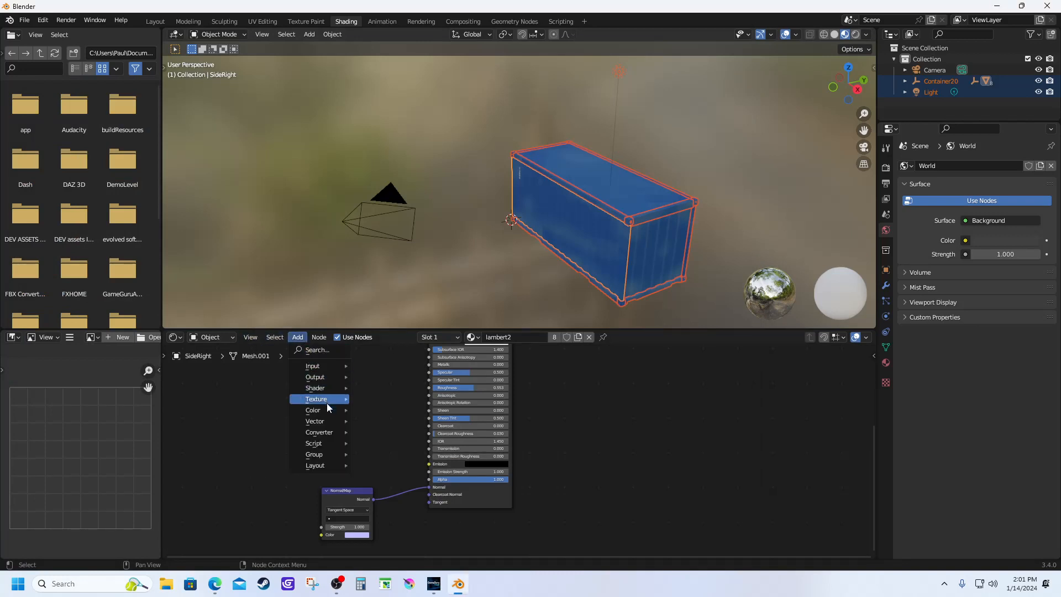
pyautogui.moveTo(332, 422)
pyautogui.moveTo(330, 400)
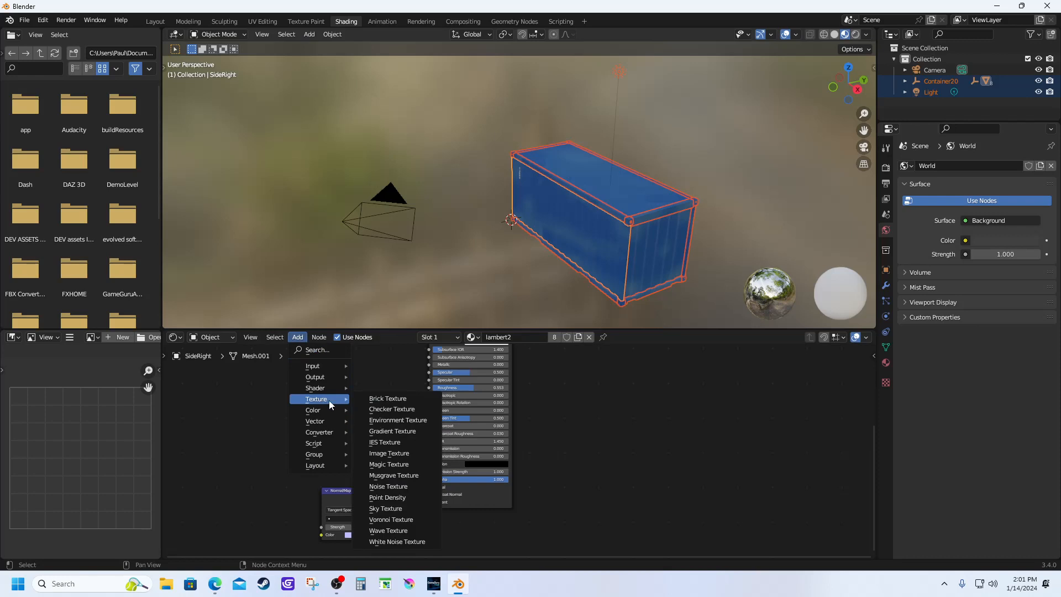
pyautogui.click(378, 454)
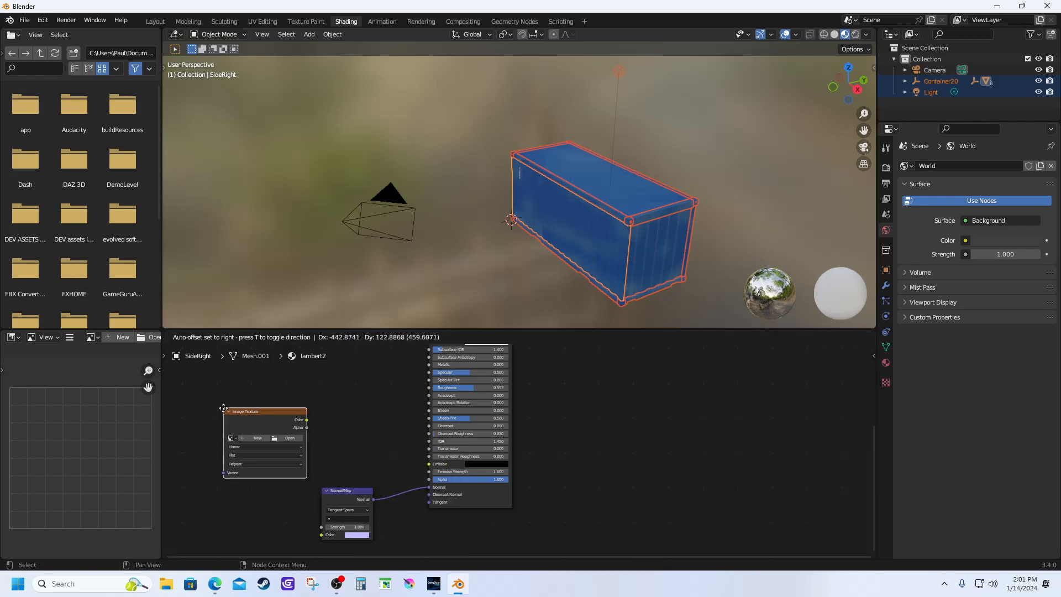
pyautogui.click(223, 409)
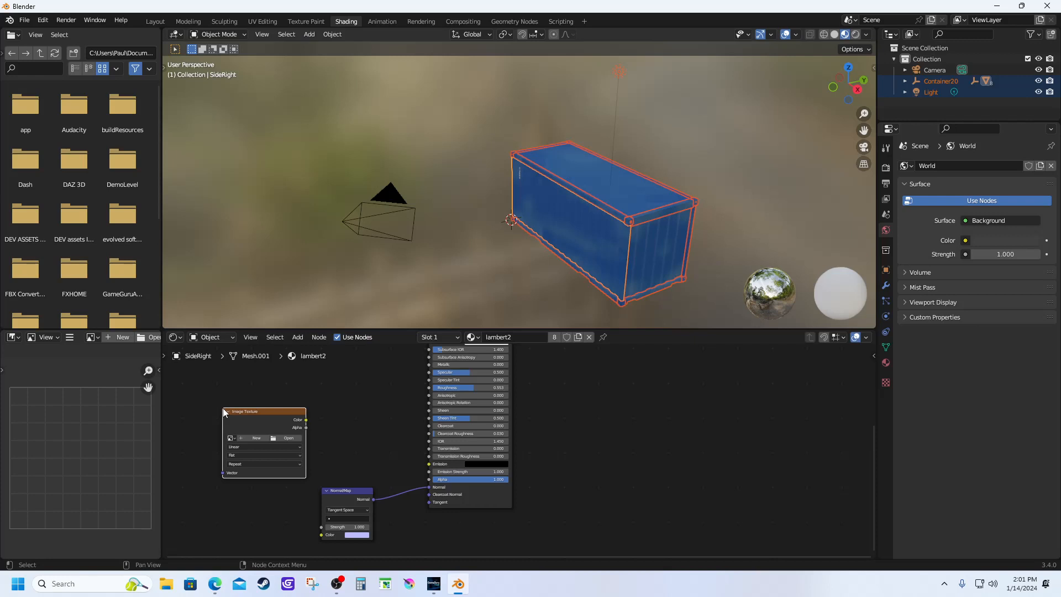
pyautogui.click(287, 438)
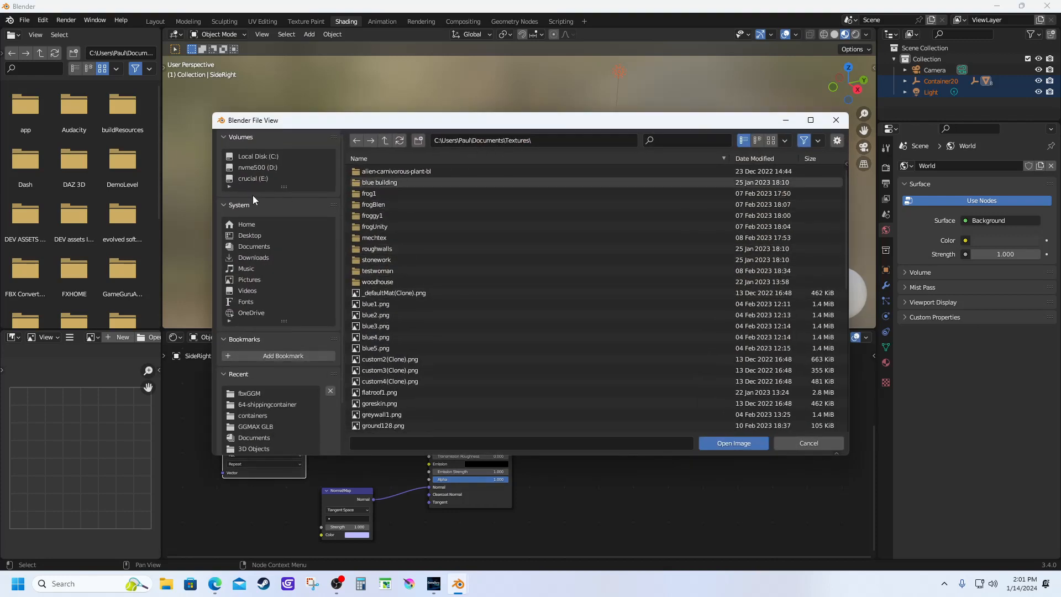
pyautogui.click(248, 237)
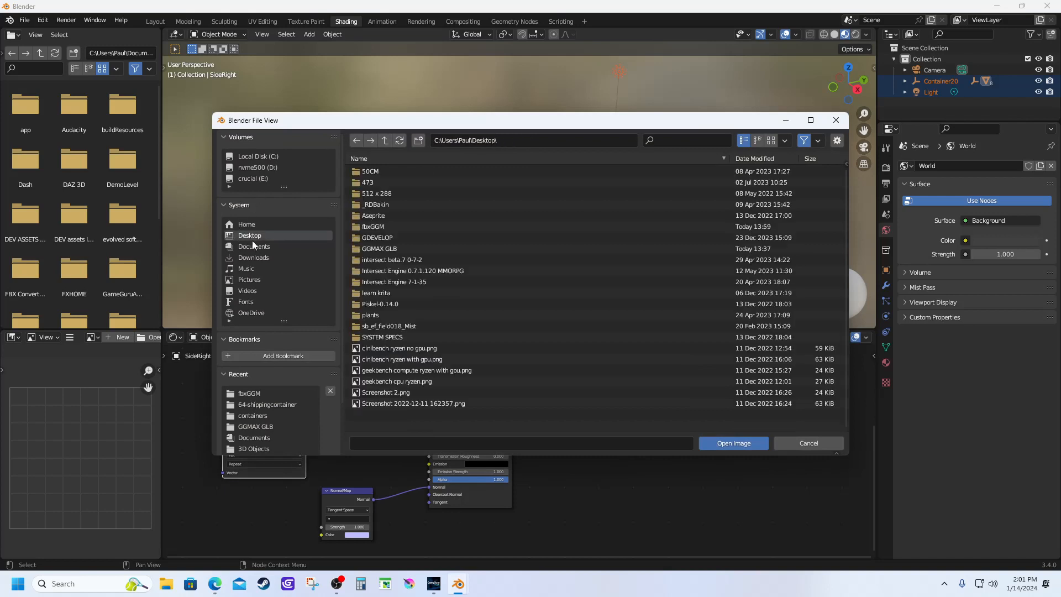
pyautogui.doubleClick(374, 248)
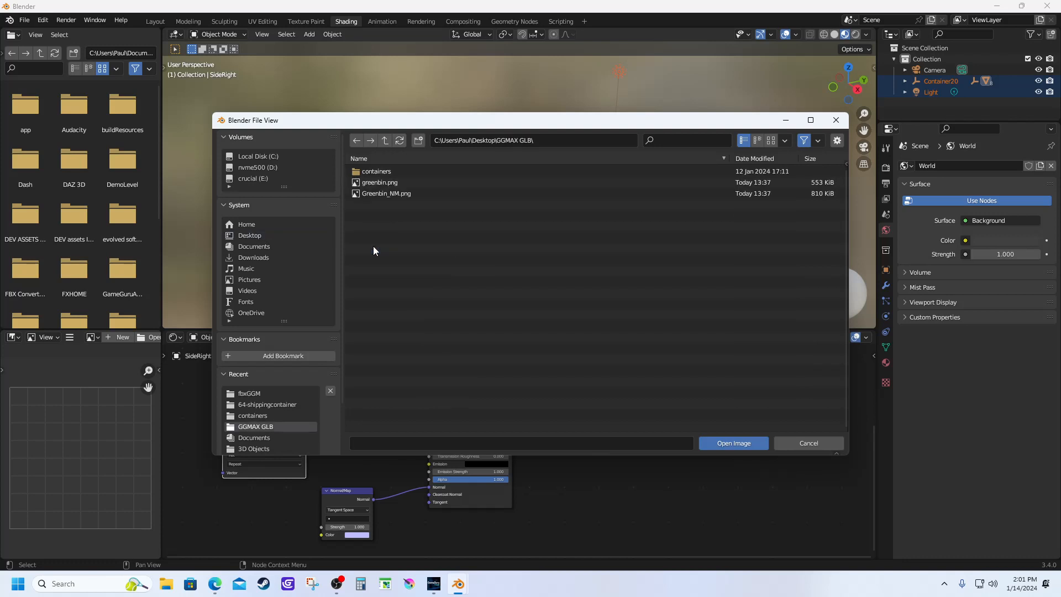
pyautogui.doubleClick(376, 171)
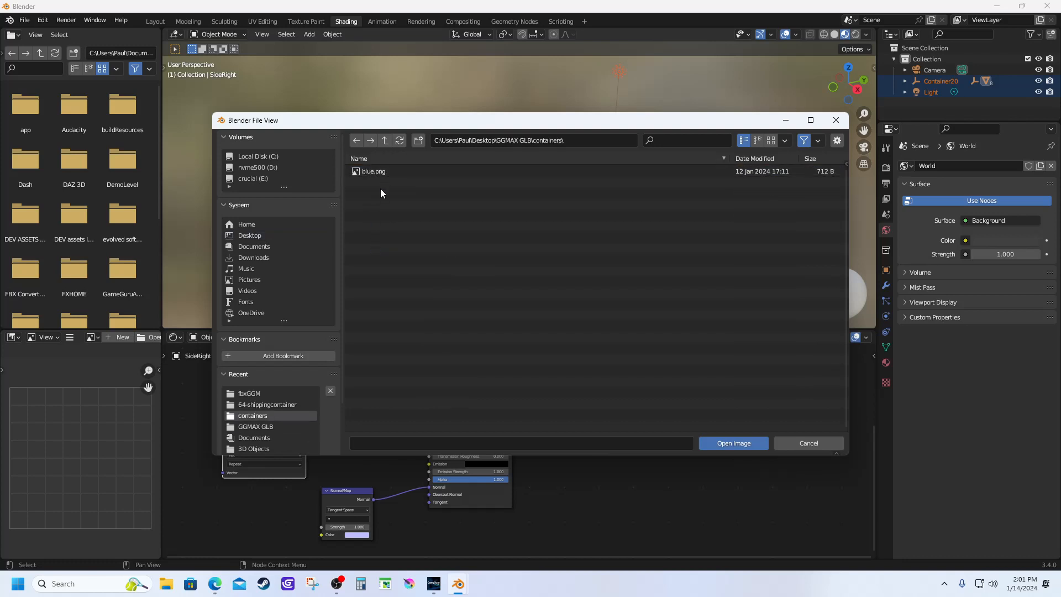
pyautogui.click(383, 140)
pyautogui.click(383, 140)
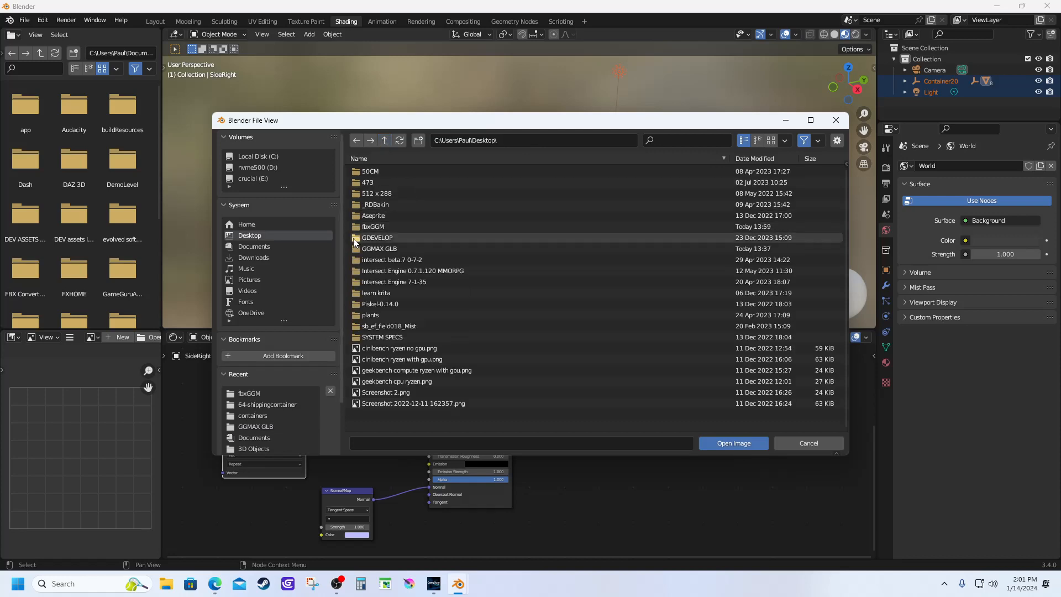
# - Load Container20_NM.png from fbxGGM's 64-shippingcontainer folder into the Image Texture node and connect its Color output to the Normal Map's Color input
pyautogui.doubleClick(362, 226)
pyautogui.doubleClick(370, 171)
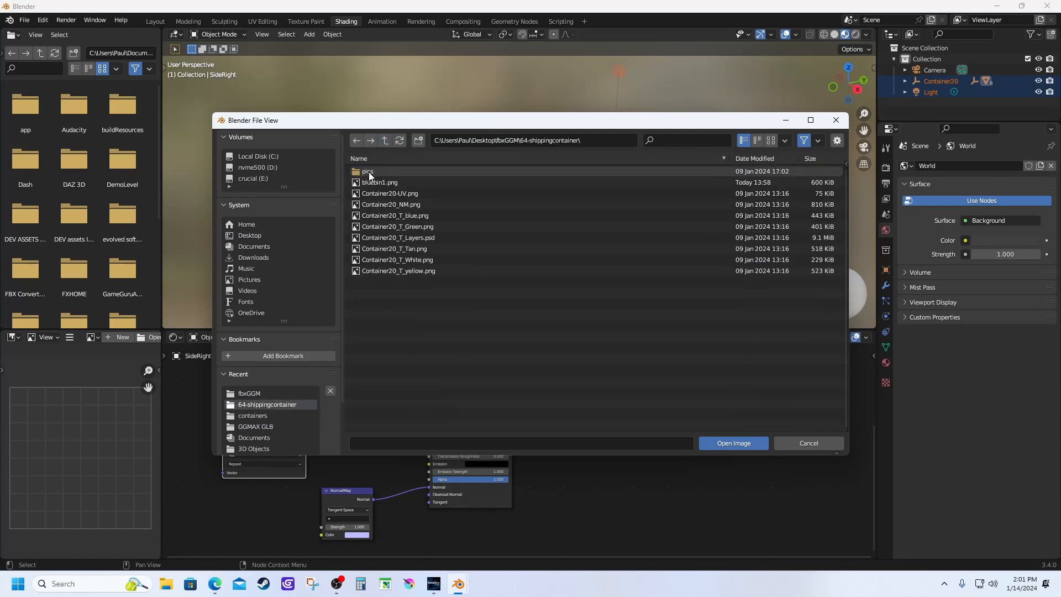
pyautogui.click(405, 206)
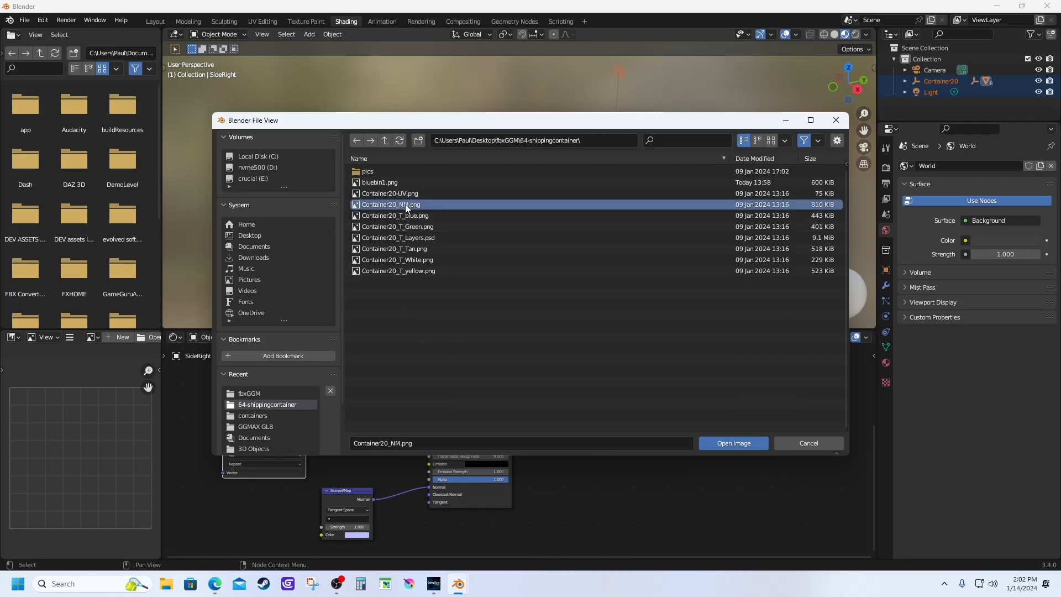
pyautogui.click(727, 445)
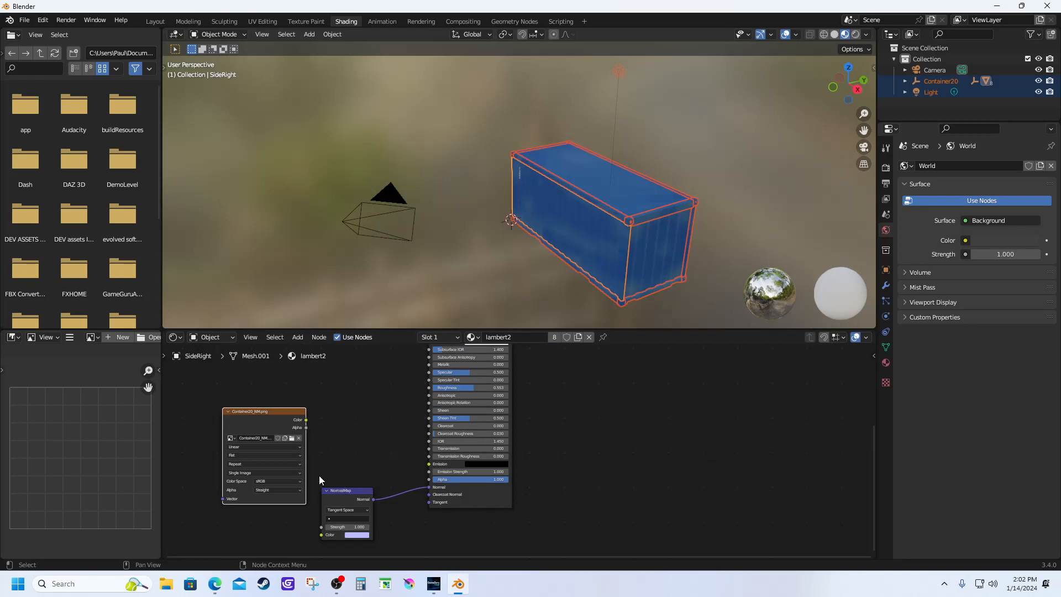
pyautogui.moveTo(306, 420); pyautogui.dragTo(319, 526)
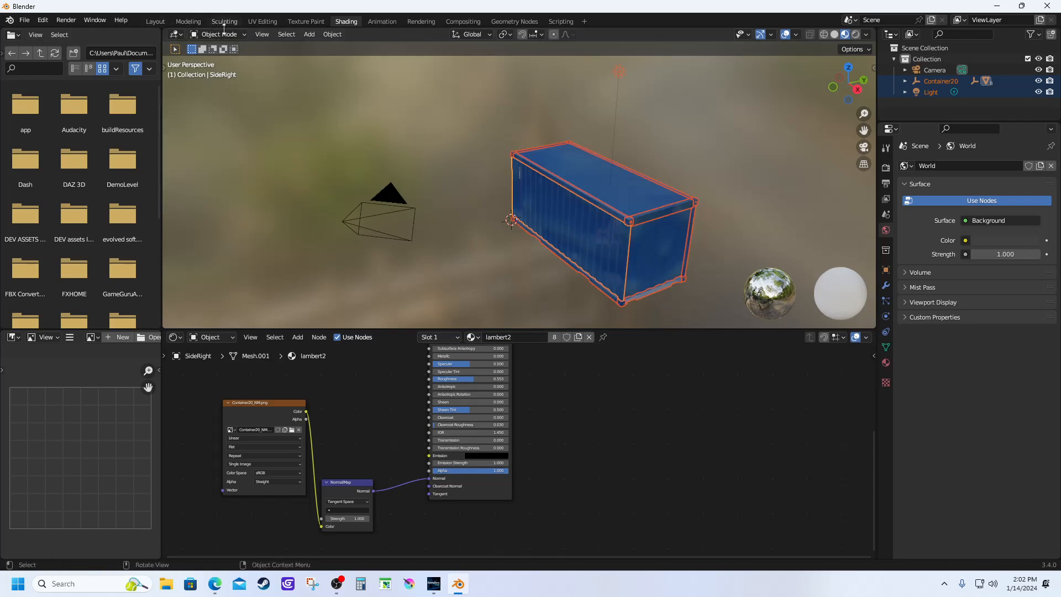
# - Save the normal map image from the UV Editing workspace as bluebin1_NM.png in the Desktop's fbxGGM folder
pyautogui.click(261, 22)
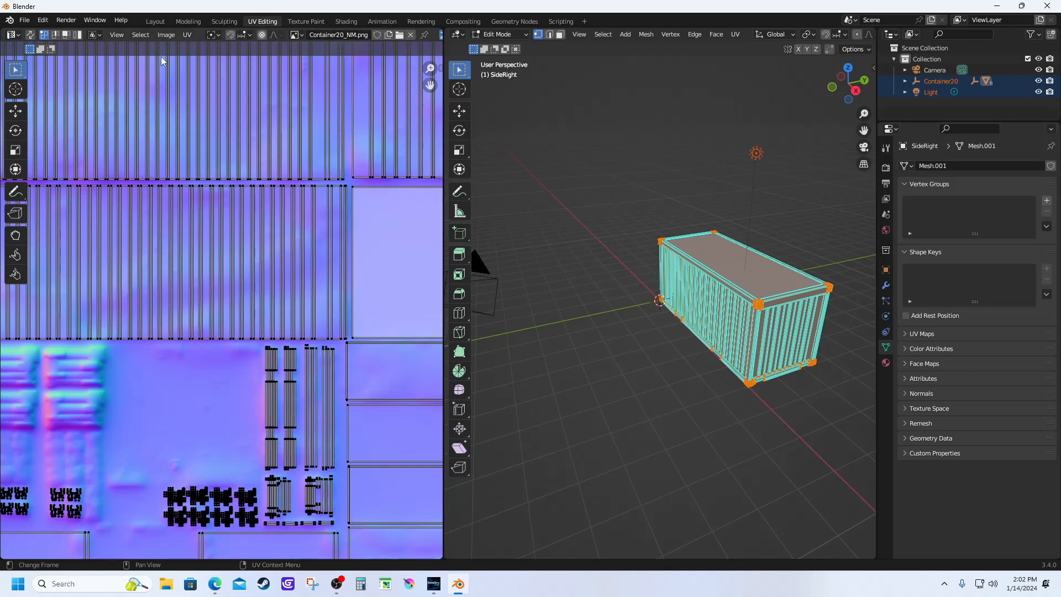
pyautogui.click(161, 37)
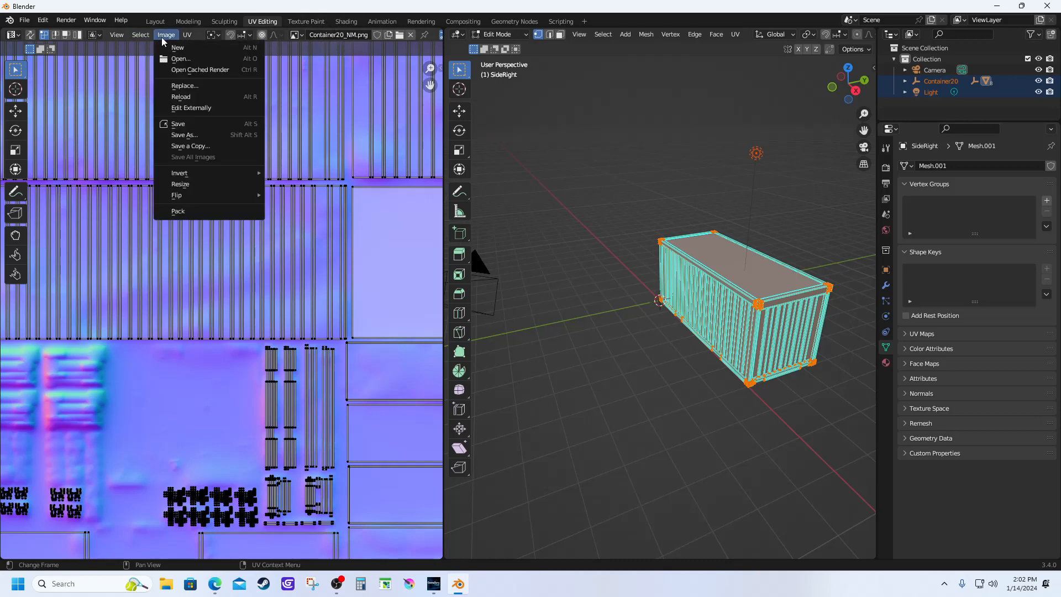
pyautogui.click(191, 136)
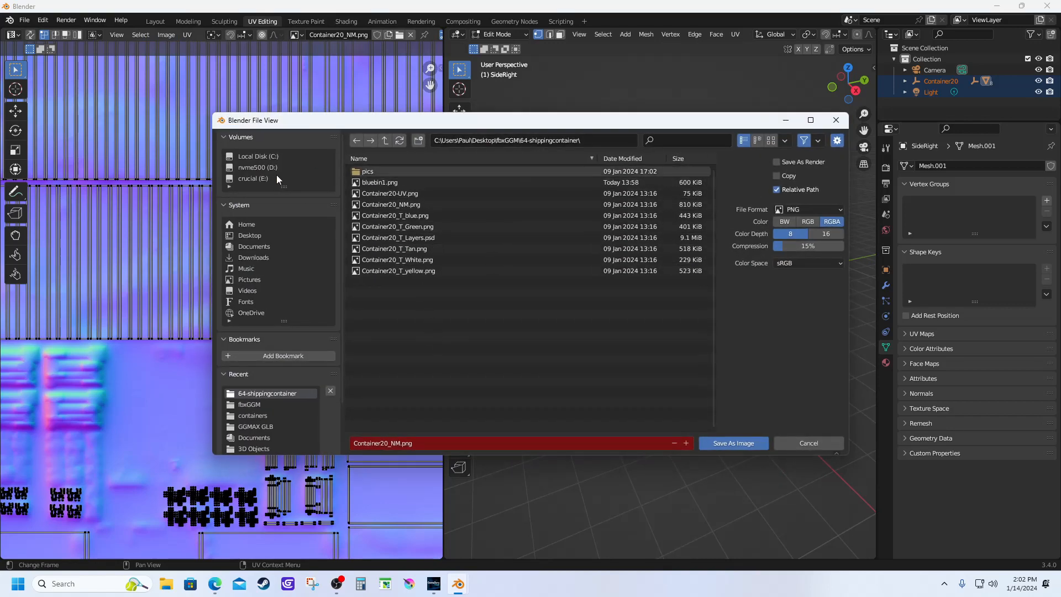
pyautogui.click(385, 142)
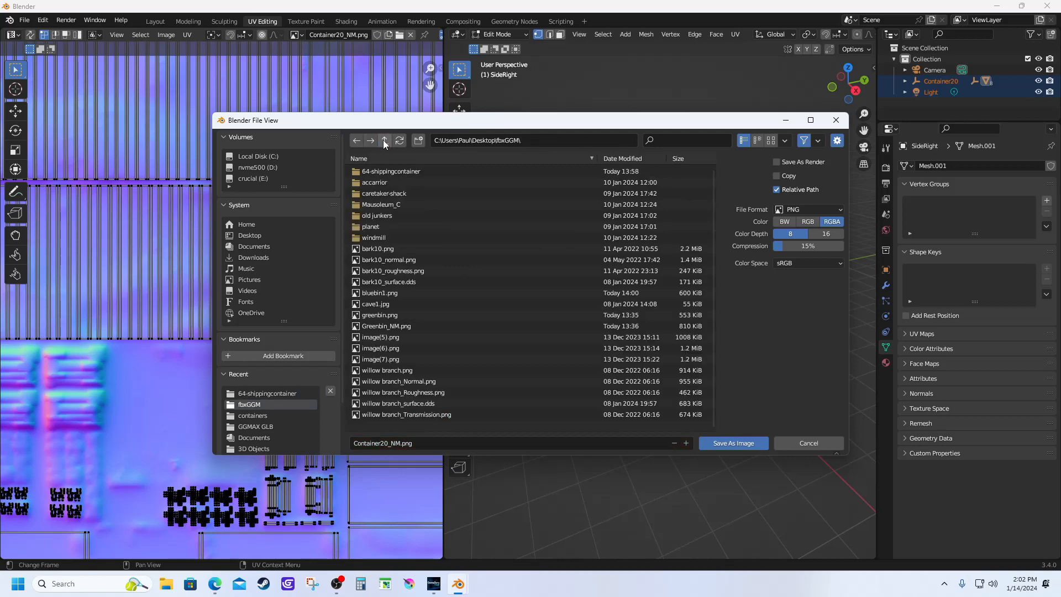
pyautogui.click(385, 142)
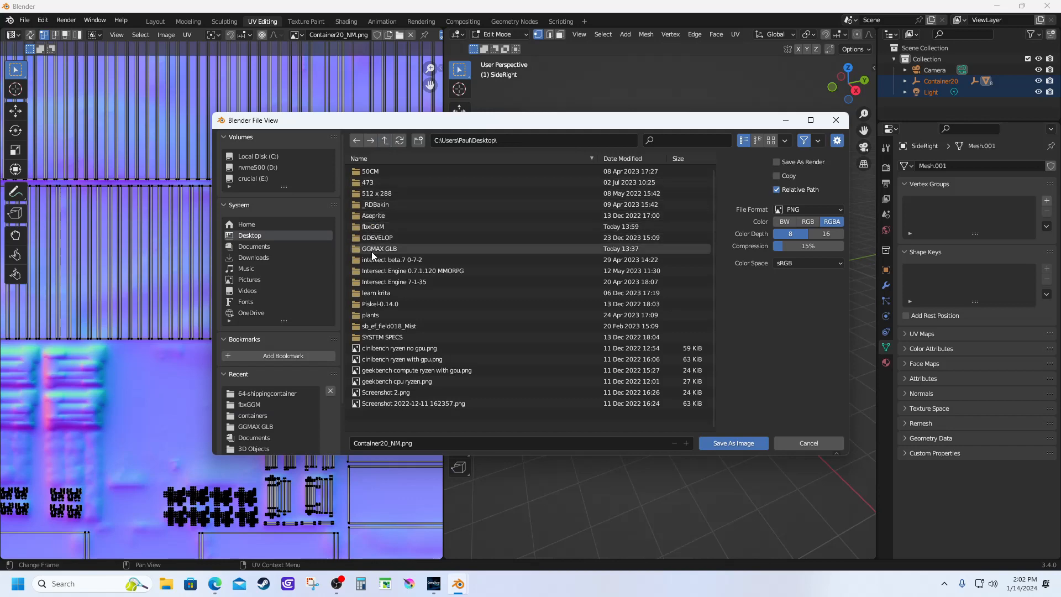
pyautogui.doubleClick(373, 227)
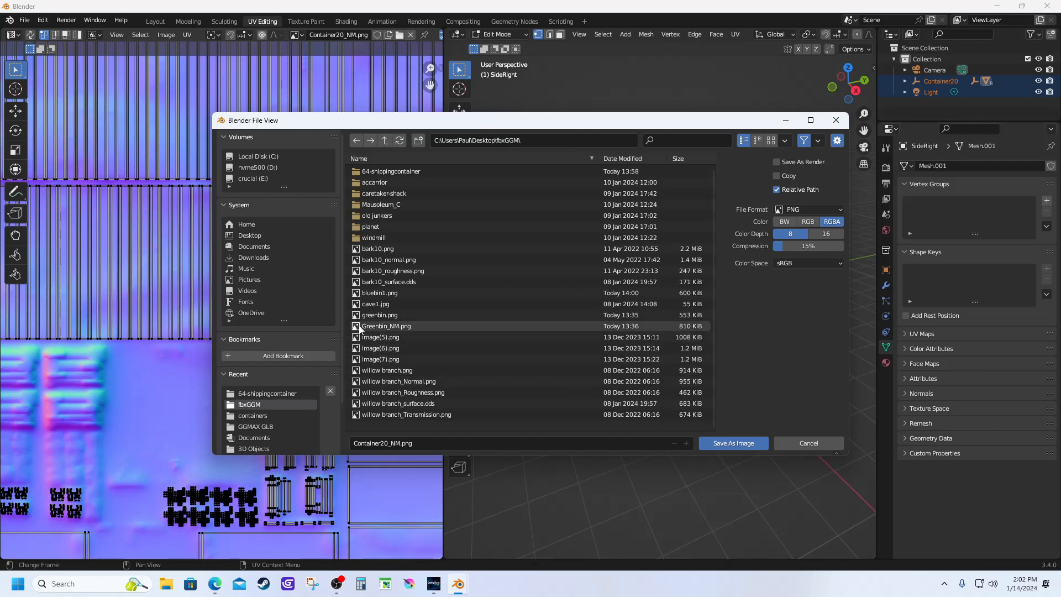
pyautogui.click(397, 442)
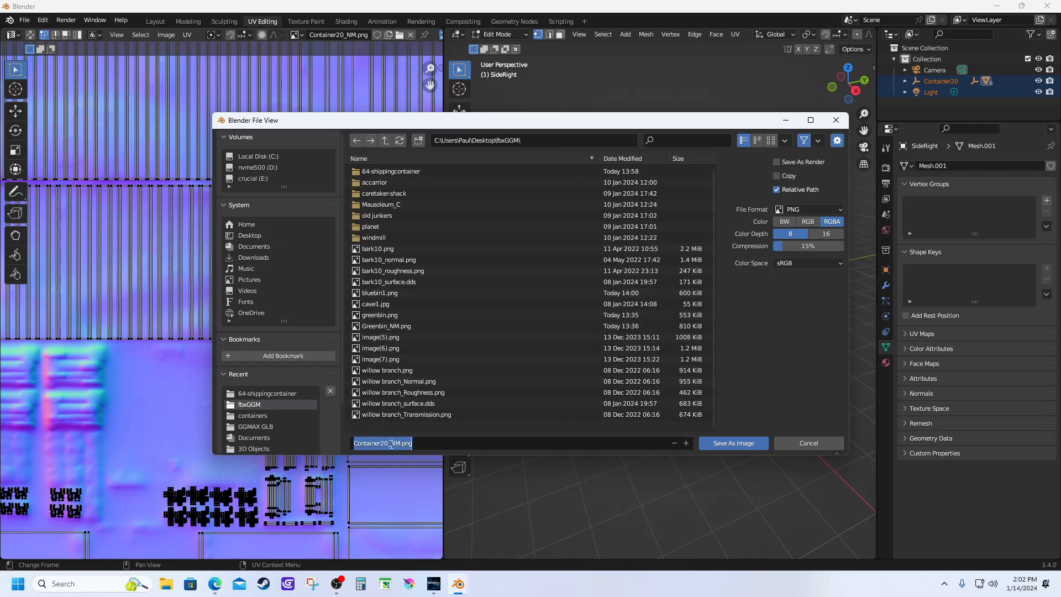
pyautogui.moveTo(387, 445); pyautogui.dragTo(327, 444)
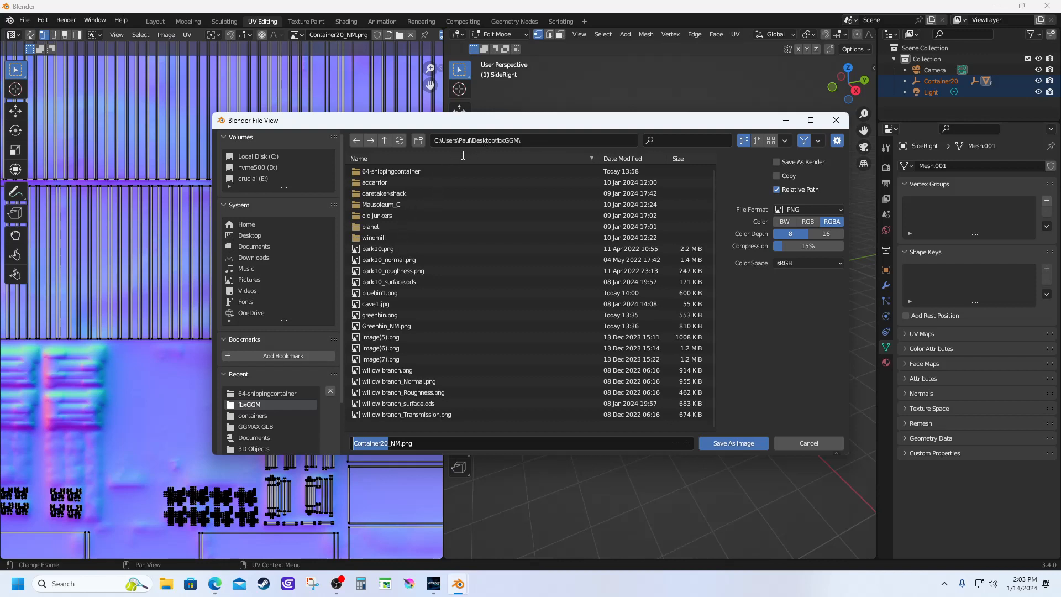
pyautogui.write('bluebin1')
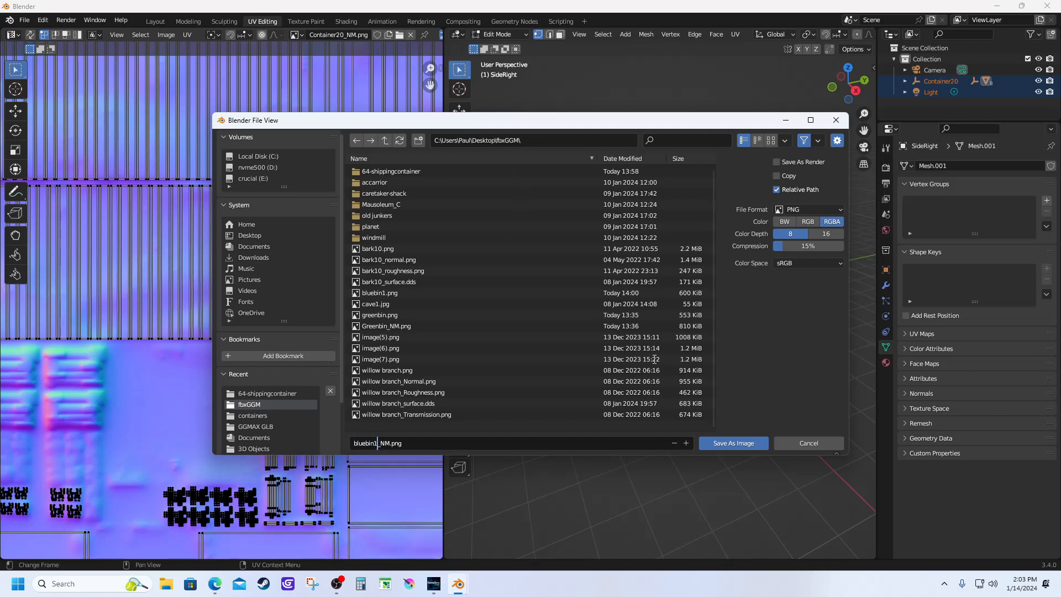
pyautogui.click(749, 444)
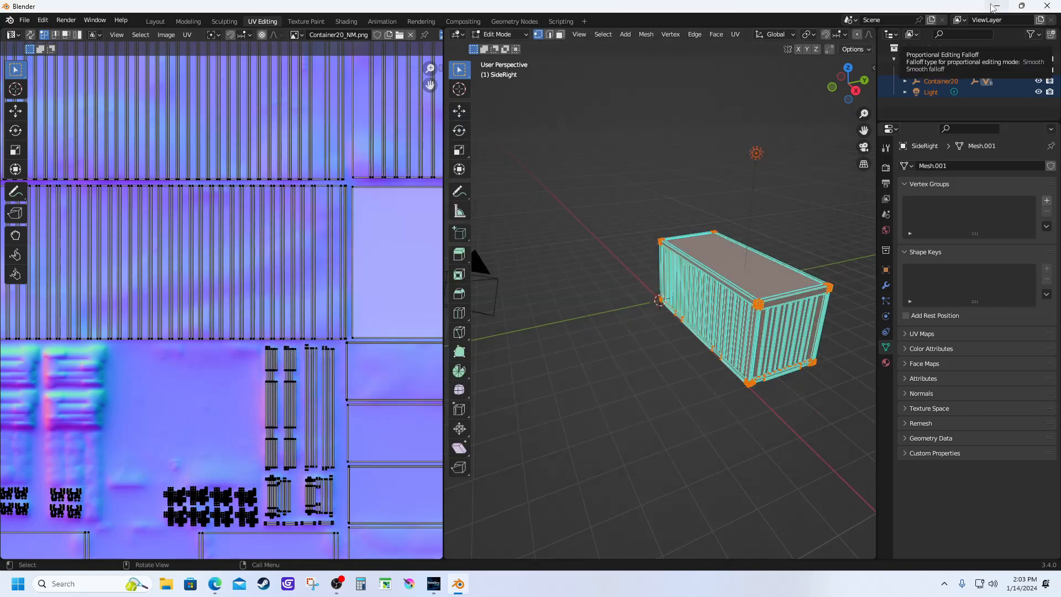
# - Minimize Blender to return to GameGuru MAX and assign bluebin1_NM from the fbxGGM folder as the model's Normal texture
pyautogui.click(999, 7)
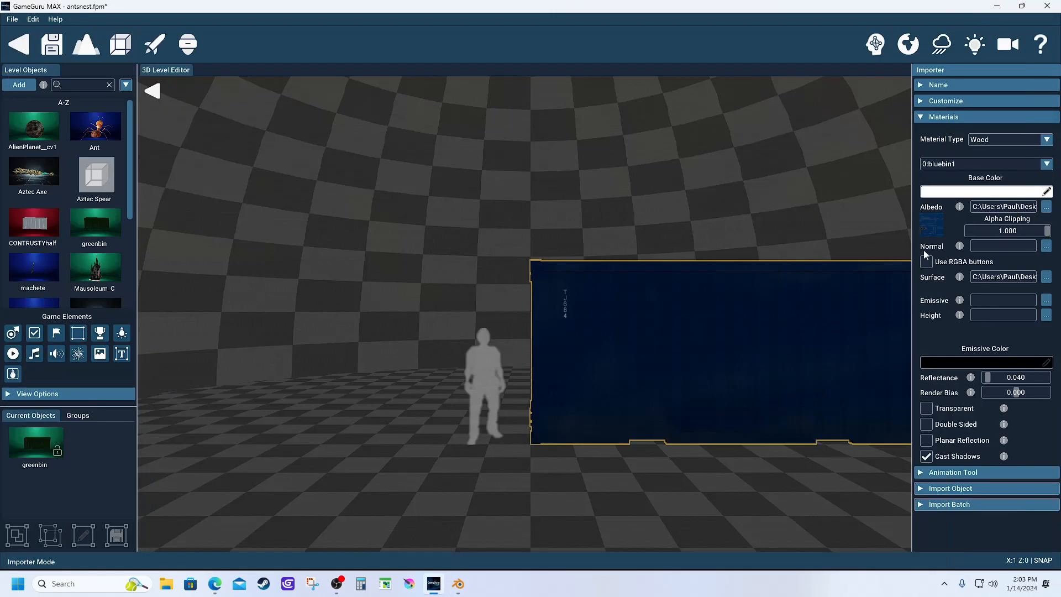
pyautogui.click(1046, 248)
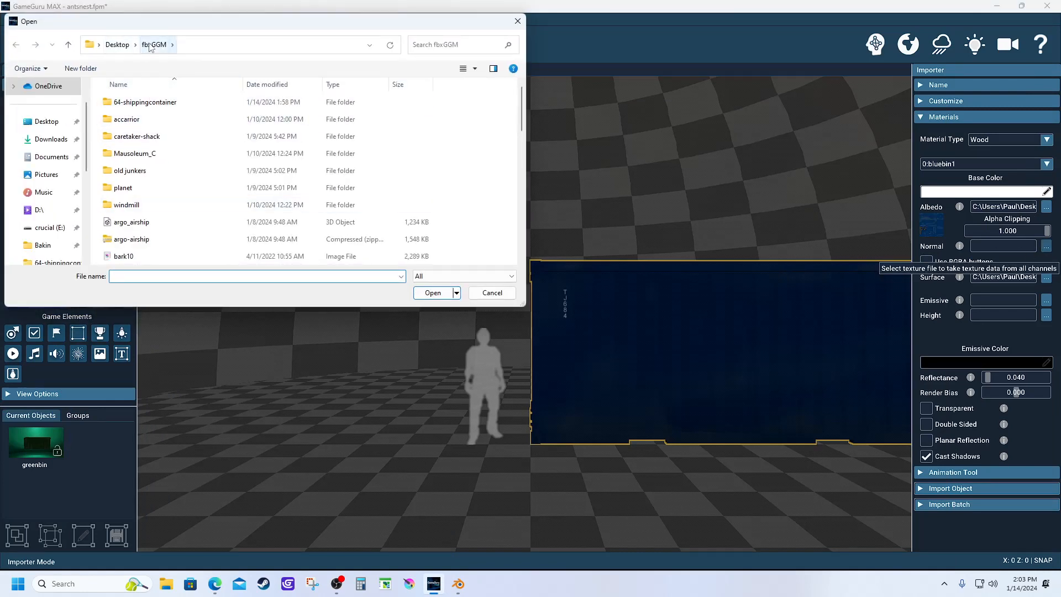
pyautogui.scroll(-1, 164, 184)
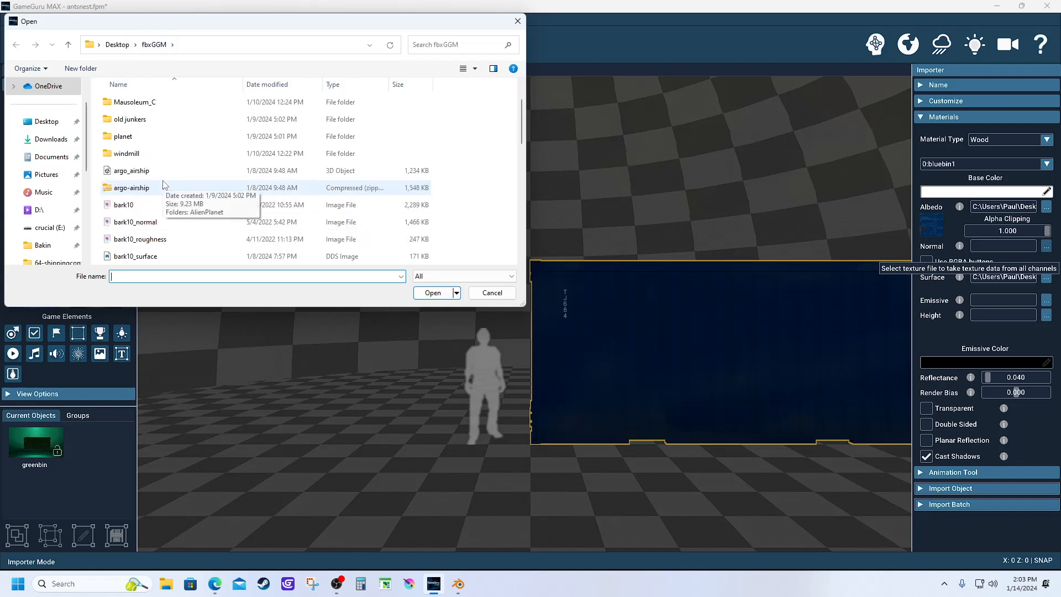
pyautogui.scroll(-1, 144, 183)
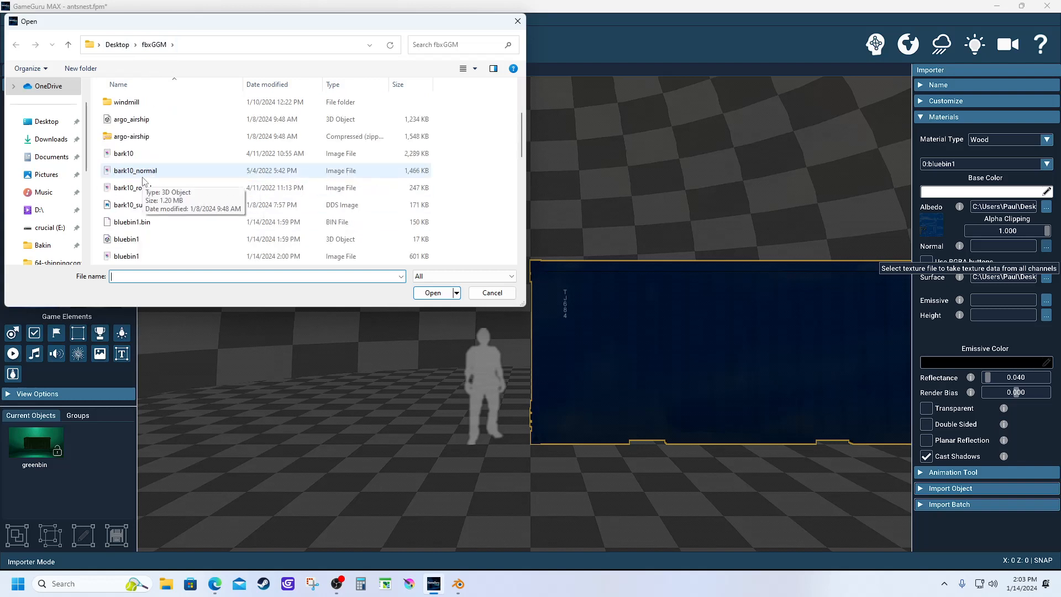
pyautogui.scroll(-1, 132, 250)
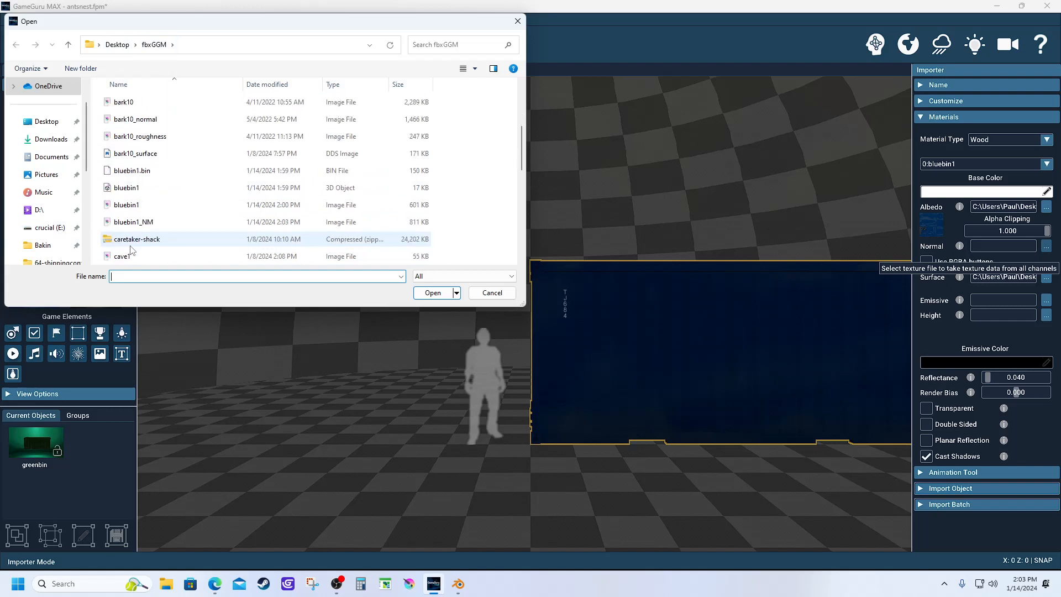
pyautogui.click(133, 224)
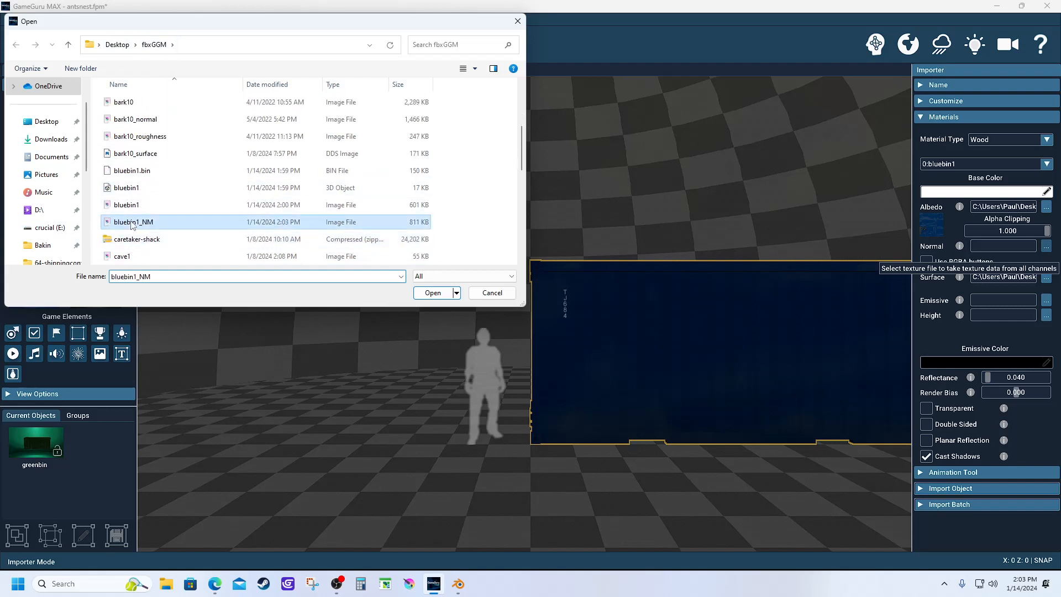
pyautogui.click(431, 294)
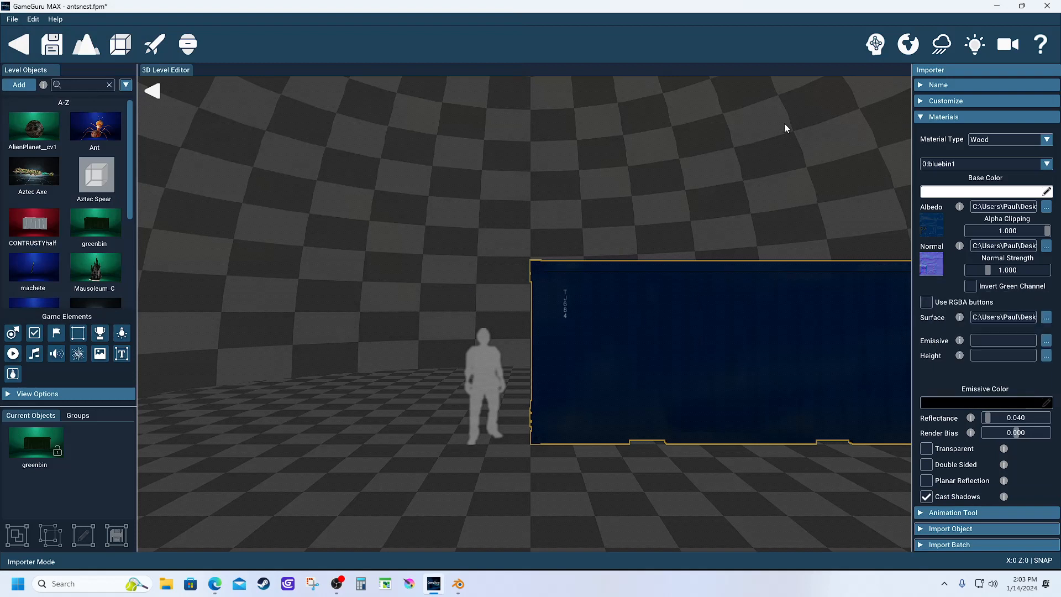
# - Start importing the bluebin1 model and set its library preview to an angled view against the Green showroom backdrop
pyautogui.click(934, 530)
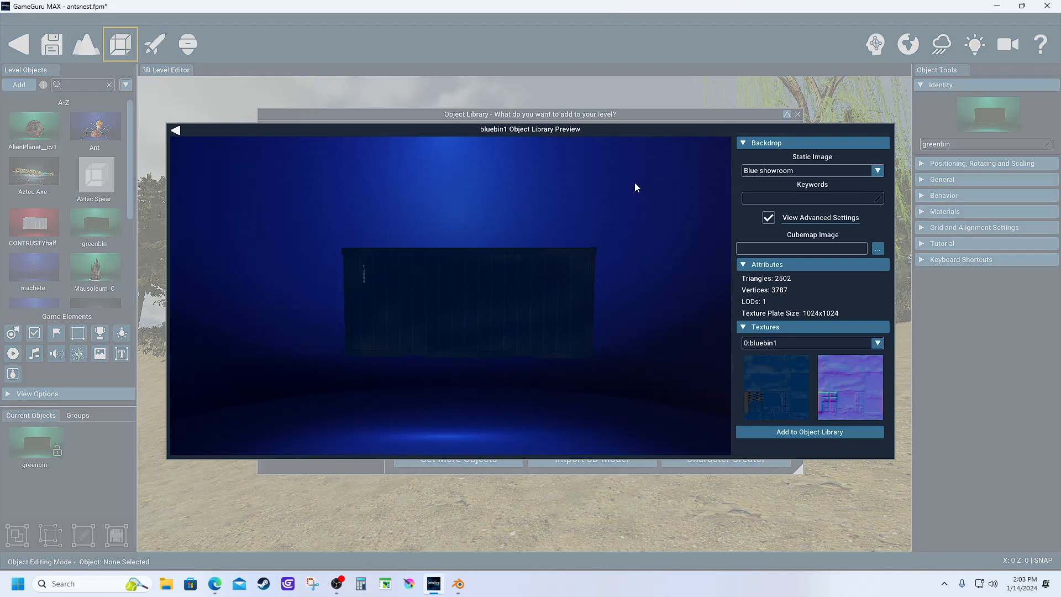
pyautogui.moveTo(430, 295); pyautogui.dragTo(774, 235)
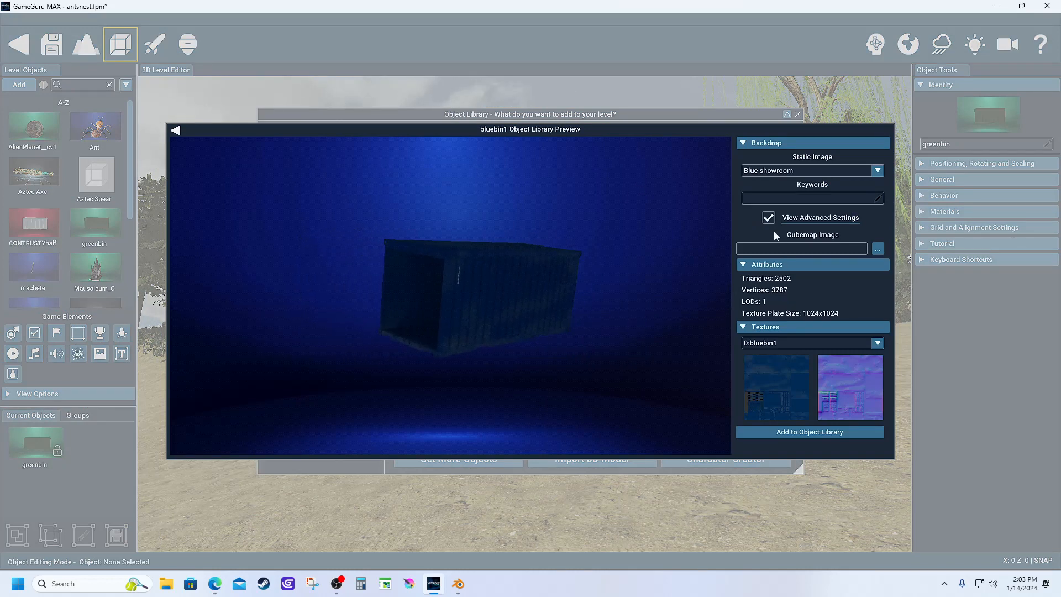
pyautogui.click(779, 171)
pyautogui.click(510, 250)
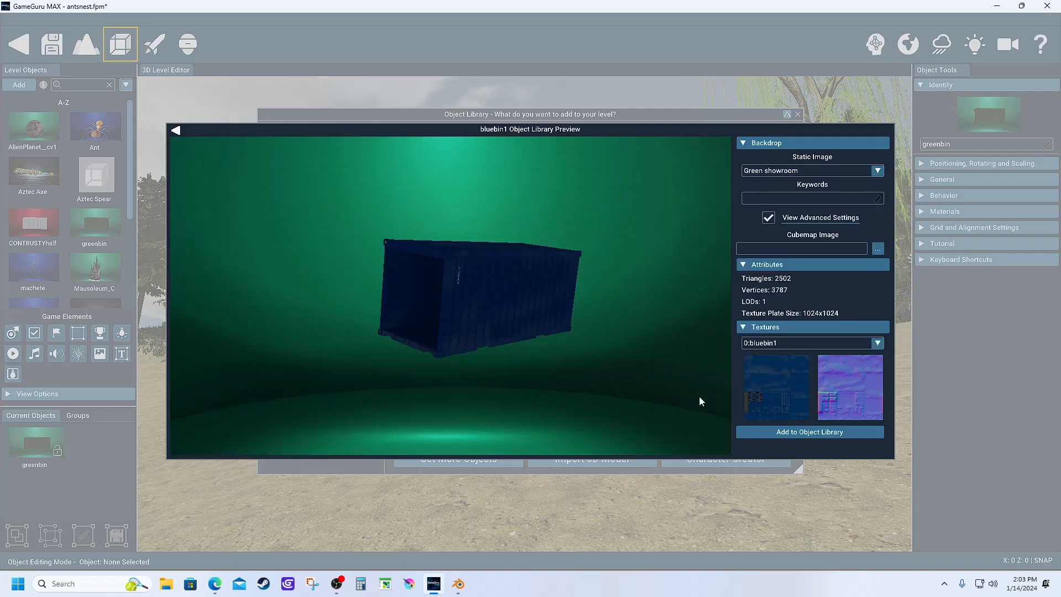
# - Add bluebin1 to the object library and place it in the level beside the green container
pyautogui.click(782, 433)
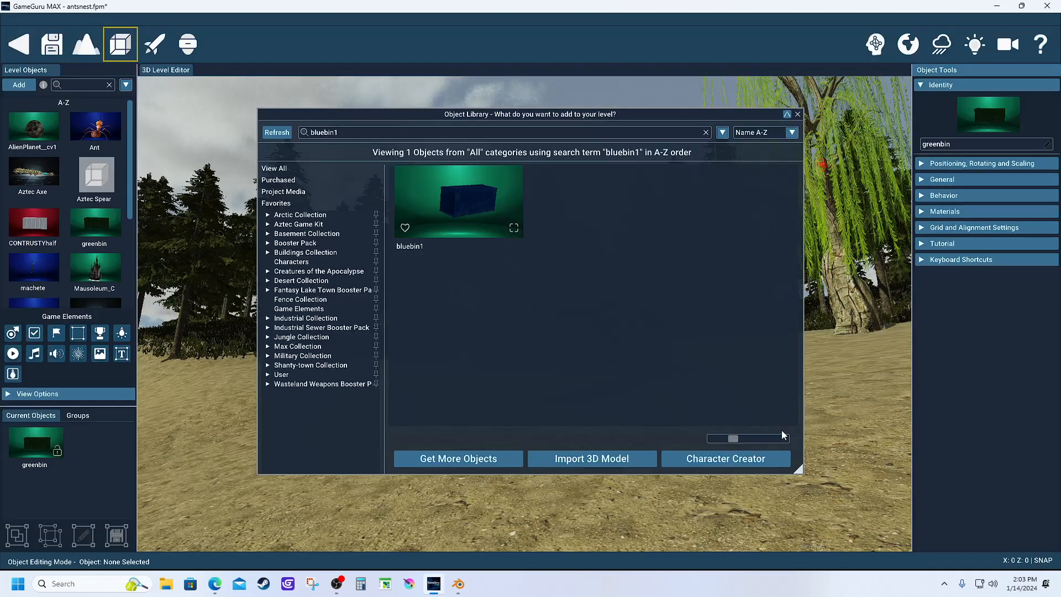
pyautogui.click(452, 190)
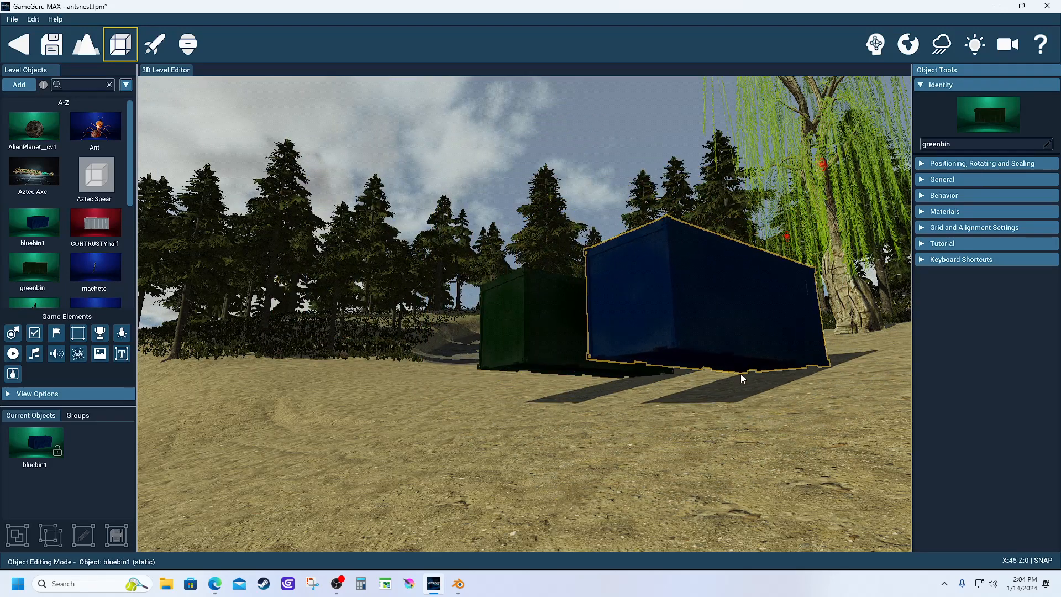
# - Test-play the level, walk around the blue and green containers to inspect their textures, and return to the editor
pyautogui.click(161, 48)
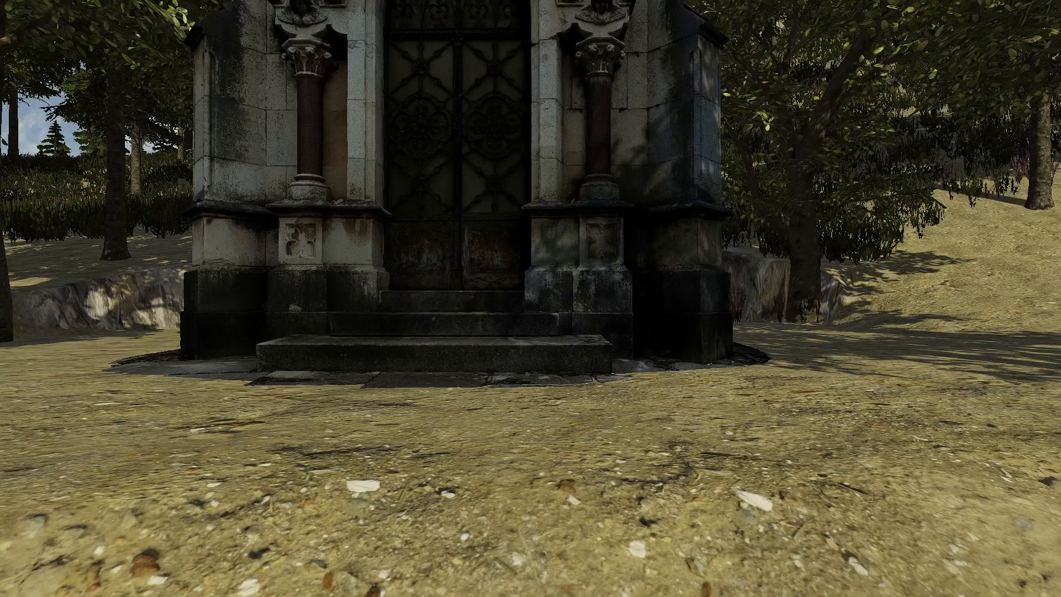
pyautogui.press('w')
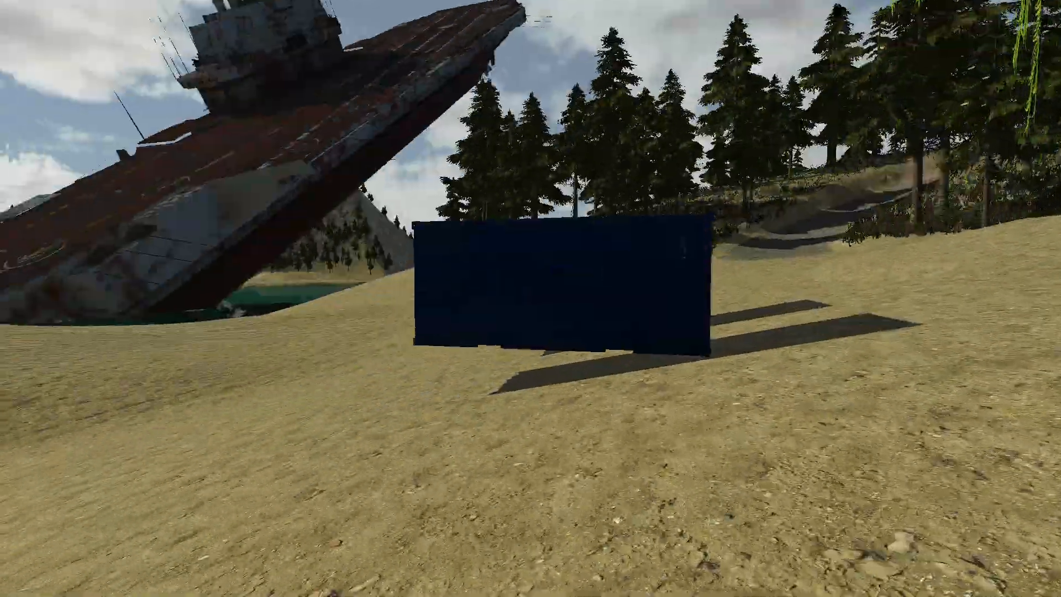
pyautogui.press('w')
pyautogui.press('w')
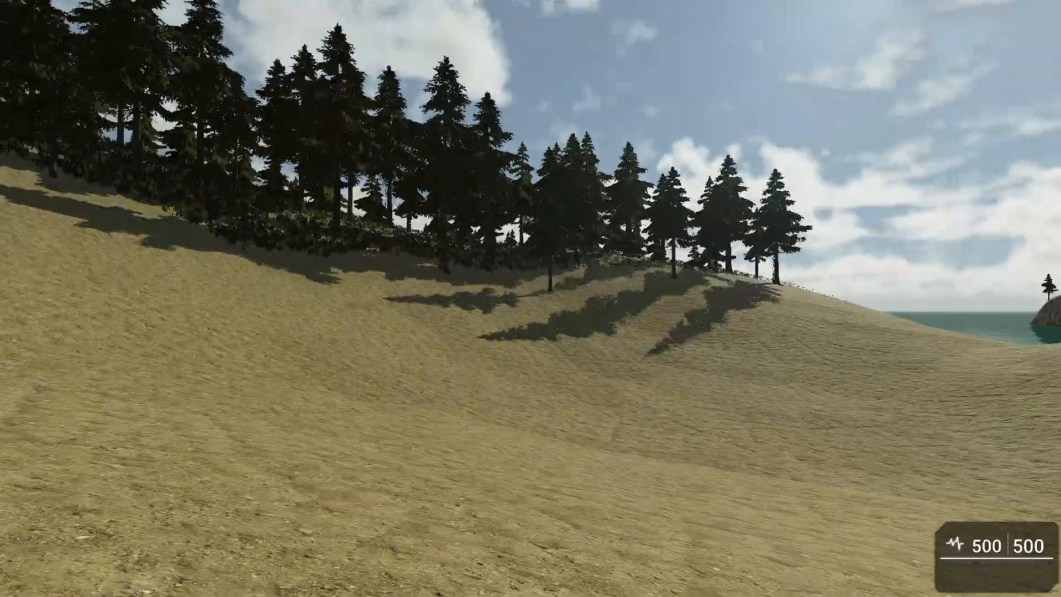
pyautogui.press('w')
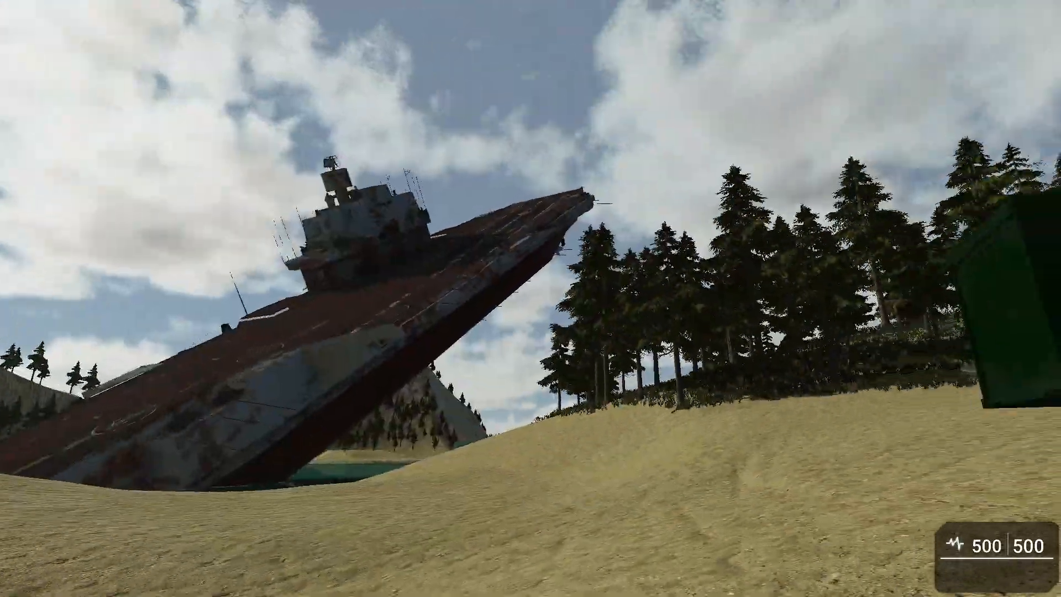
pyautogui.press('w')
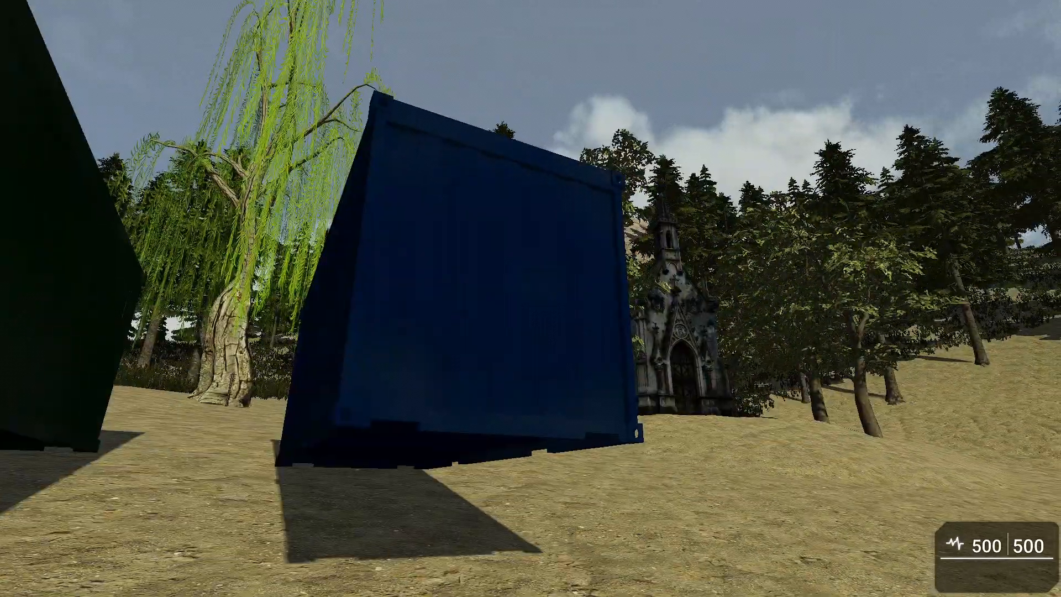
pyautogui.press('s')
pyautogui.press('s')
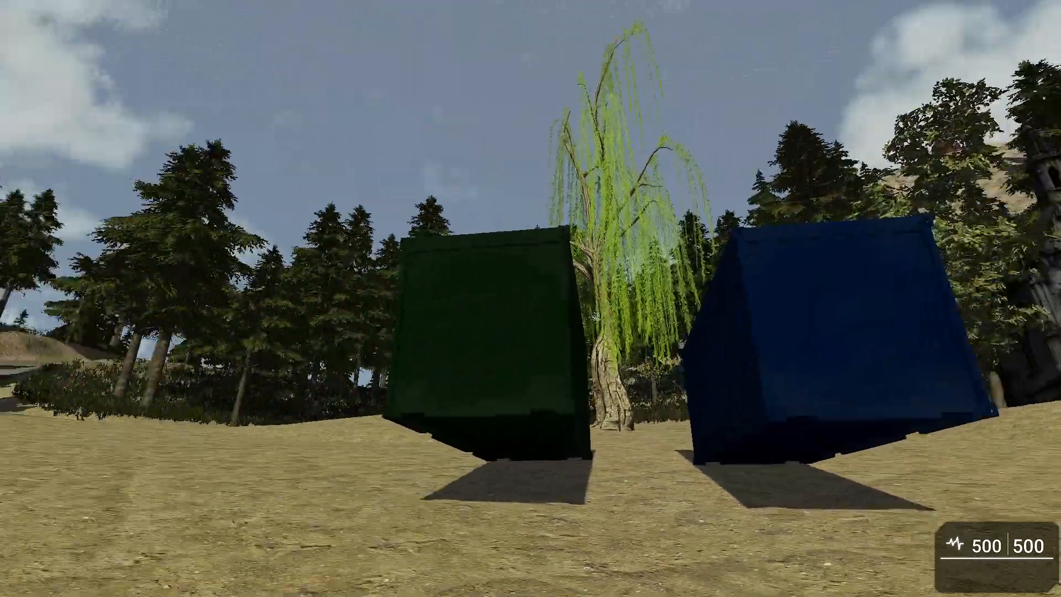
pyautogui.press('a')
pyautogui.press('s')
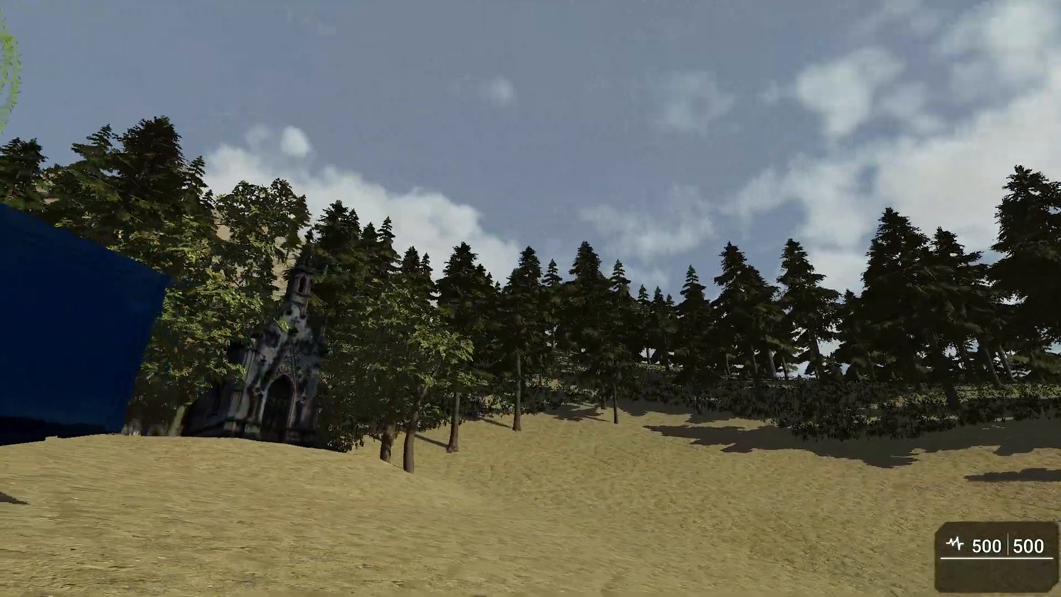
pyautogui.press('w')
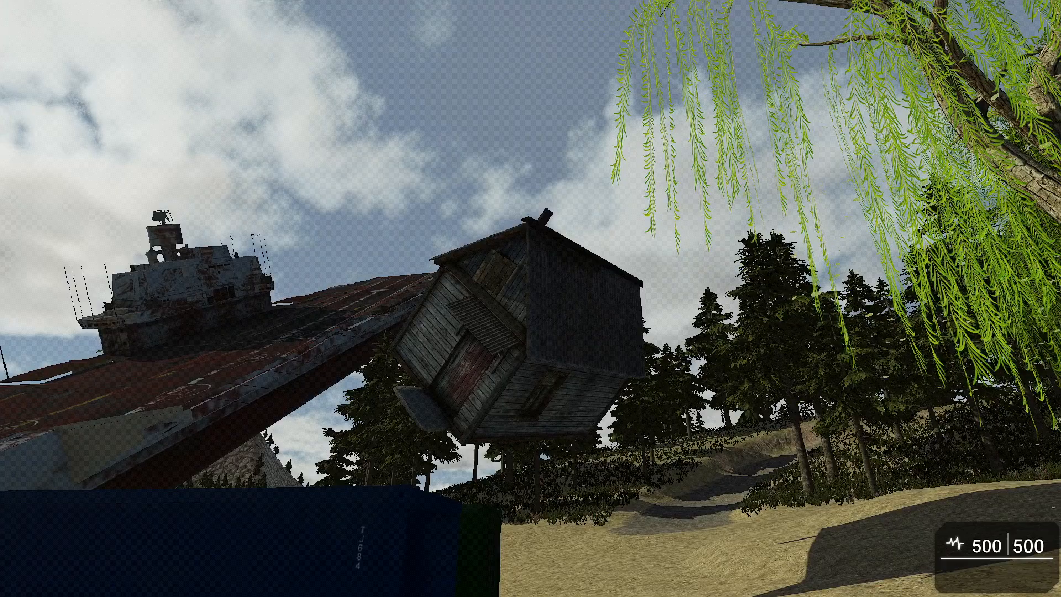
pyautogui.press('w')
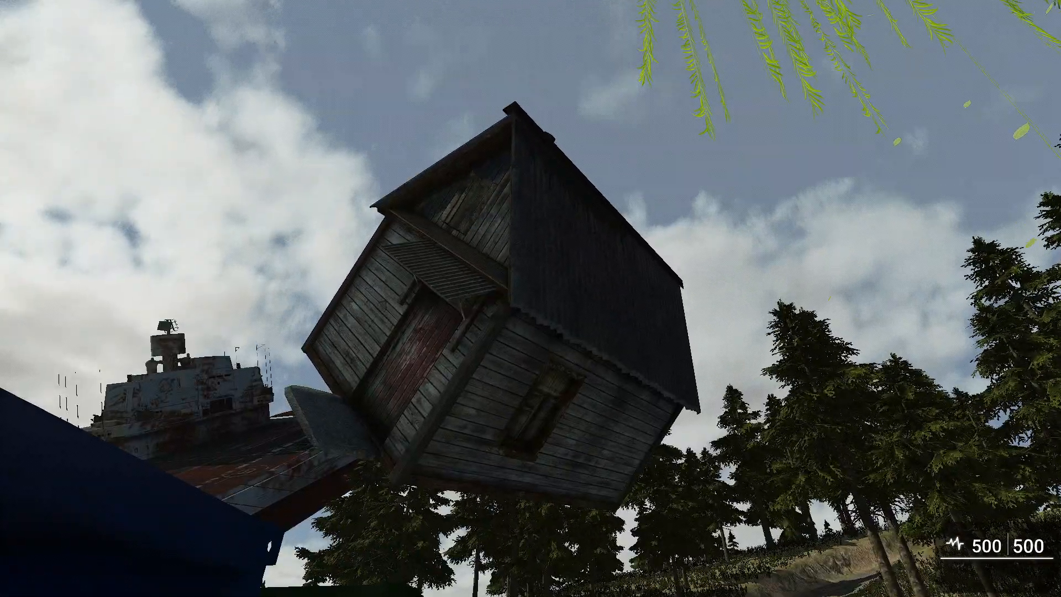
pyautogui.press('Escape')
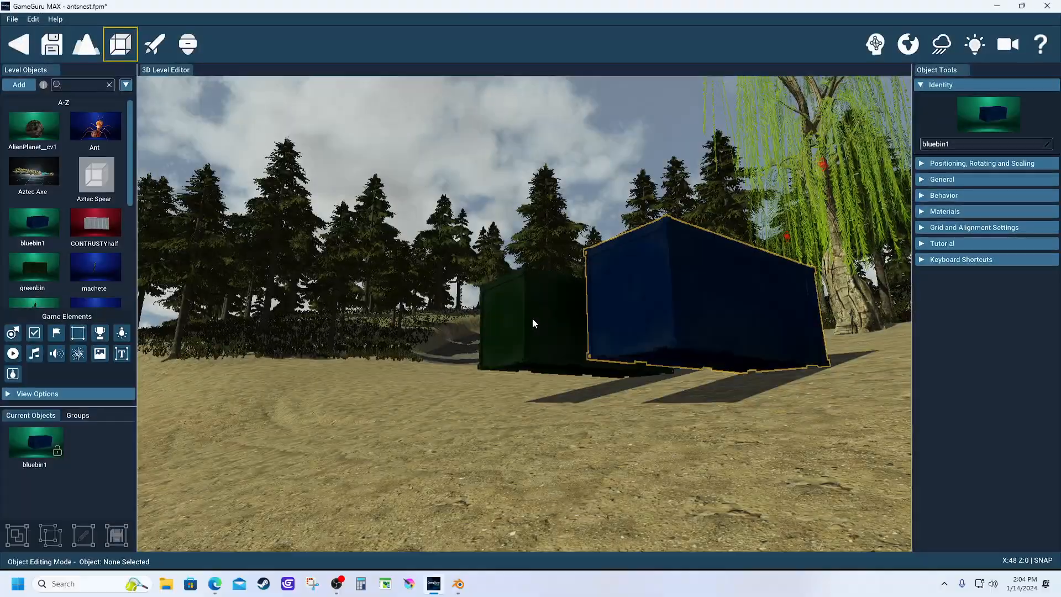
# - Fly through the level past the green container to the wooden shack and examine how it sits on the ground
pyautogui.press('a')
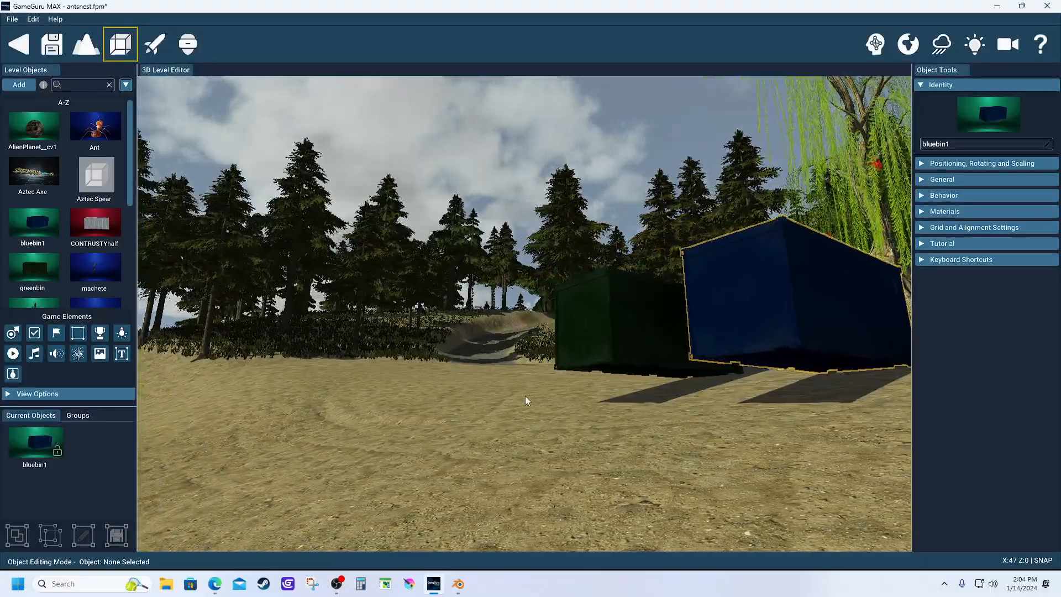
pyautogui.press('w')
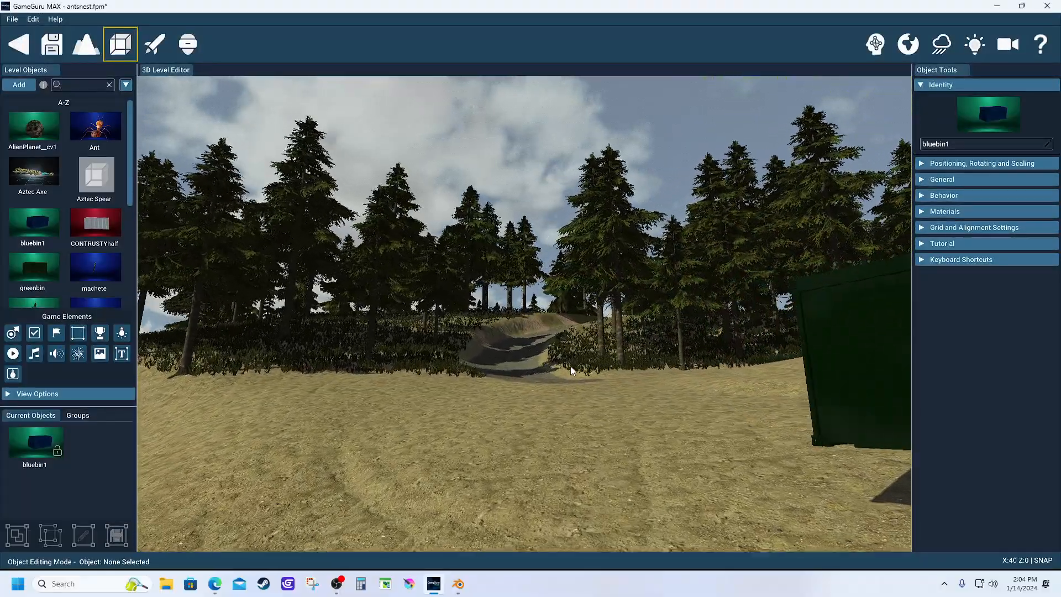
pyautogui.press('d')
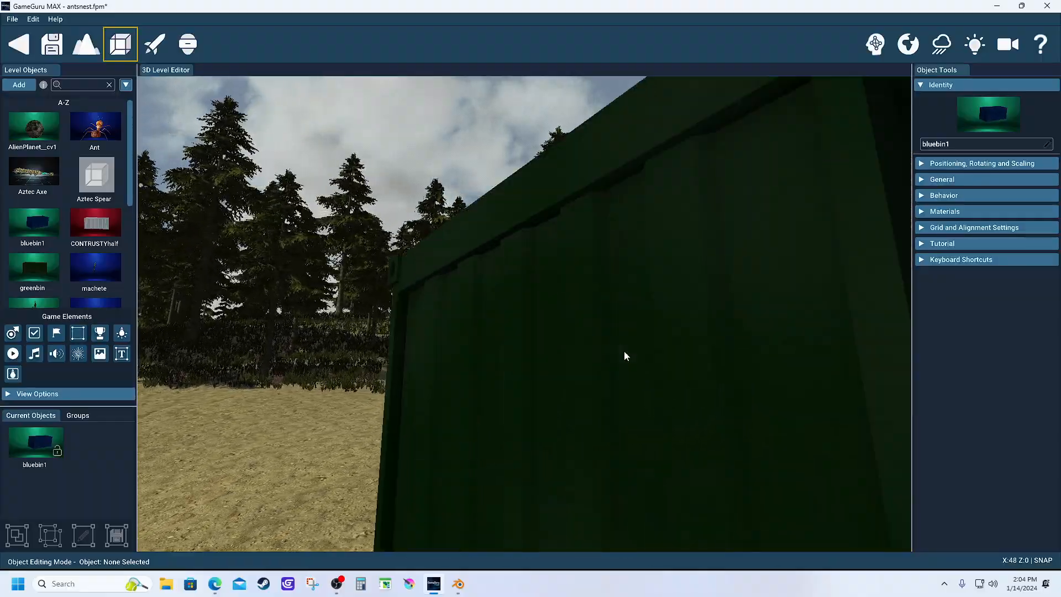
pyautogui.press('w')
pyautogui.press('w')
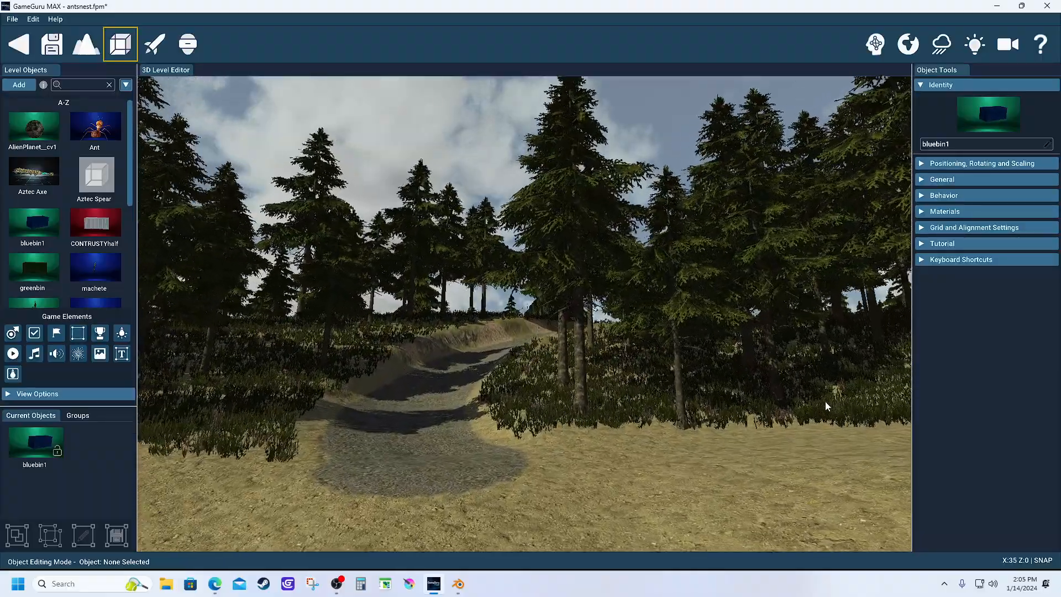
pyautogui.press('d')
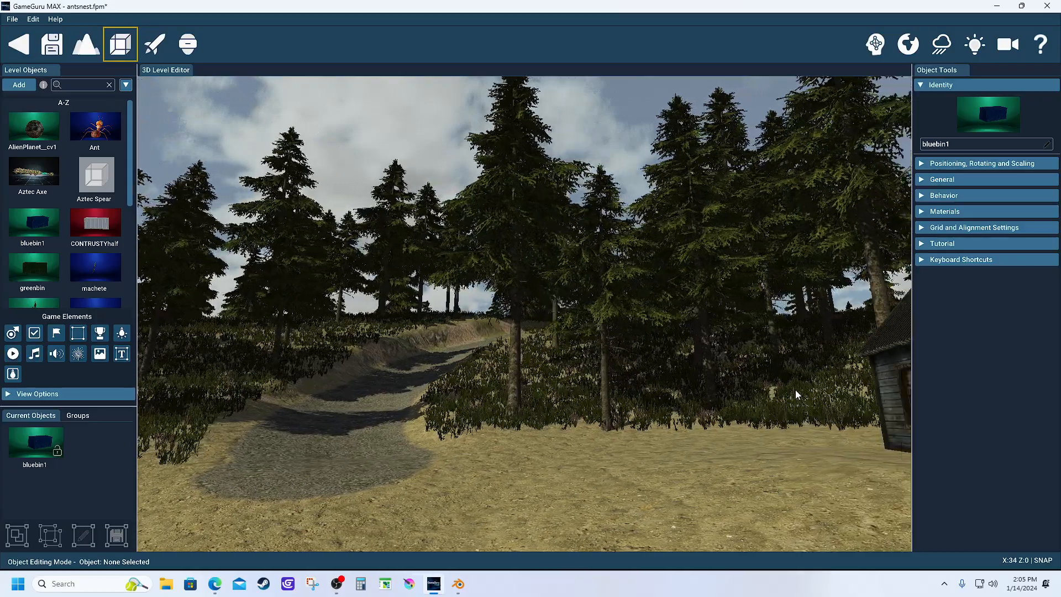
pyautogui.click(796, 386)
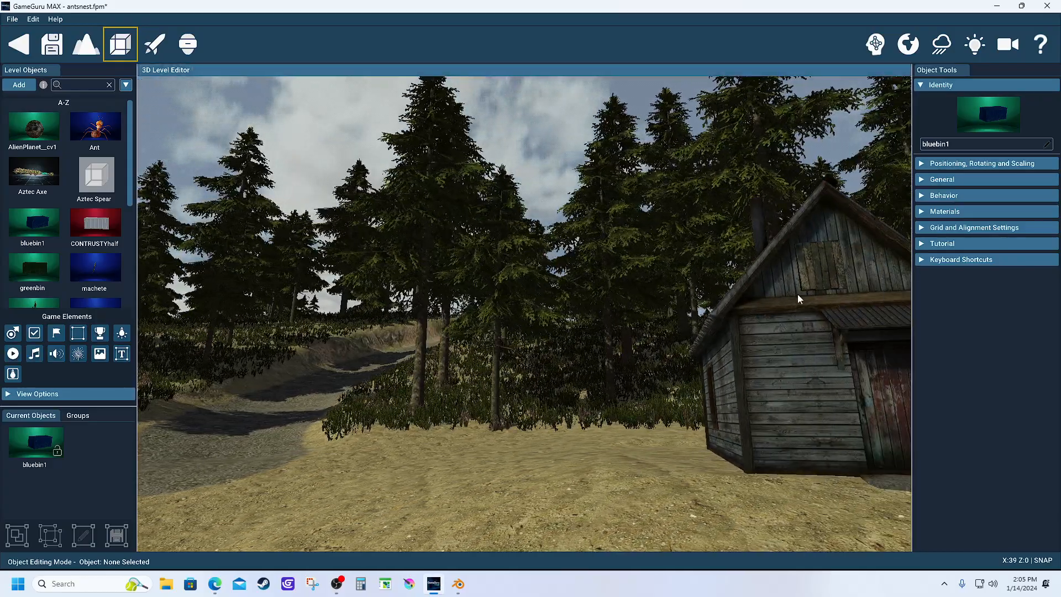
pyautogui.press('d')
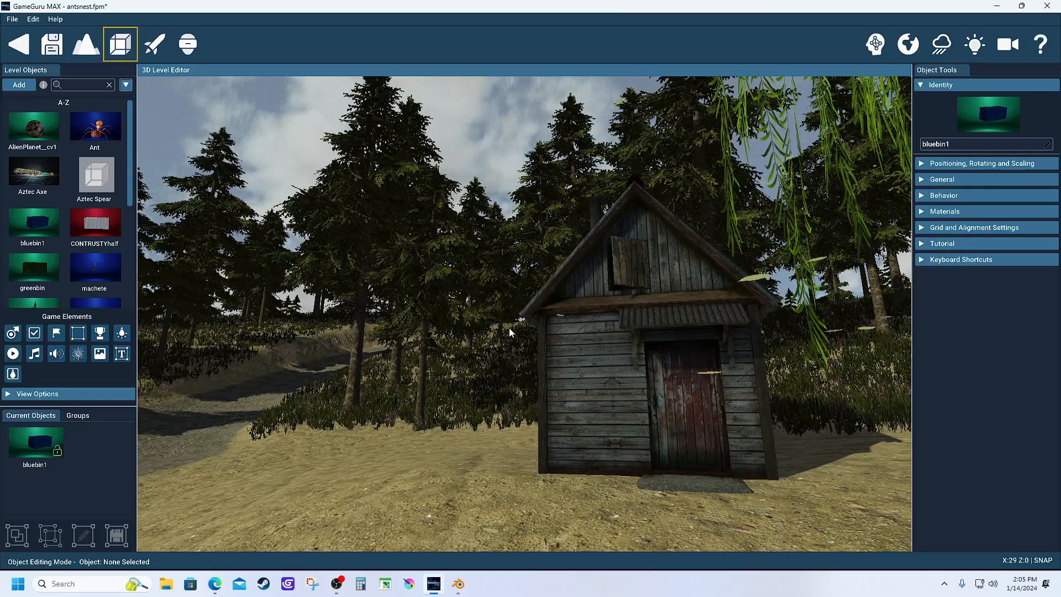
pyautogui.press('s')
pyautogui.moveTo(514, 328)
pyautogui.mouseDown(button='right')
pyautogui.moveTo(519, 497)
pyautogui.moveTo(530, 520)
pyautogui.moveTo(548, 83)
pyautogui.moveTo(547, 332)
pyautogui.moveTo(519, 332)
pyautogui.mouseUp(button='right')
pyautogui.press('w')
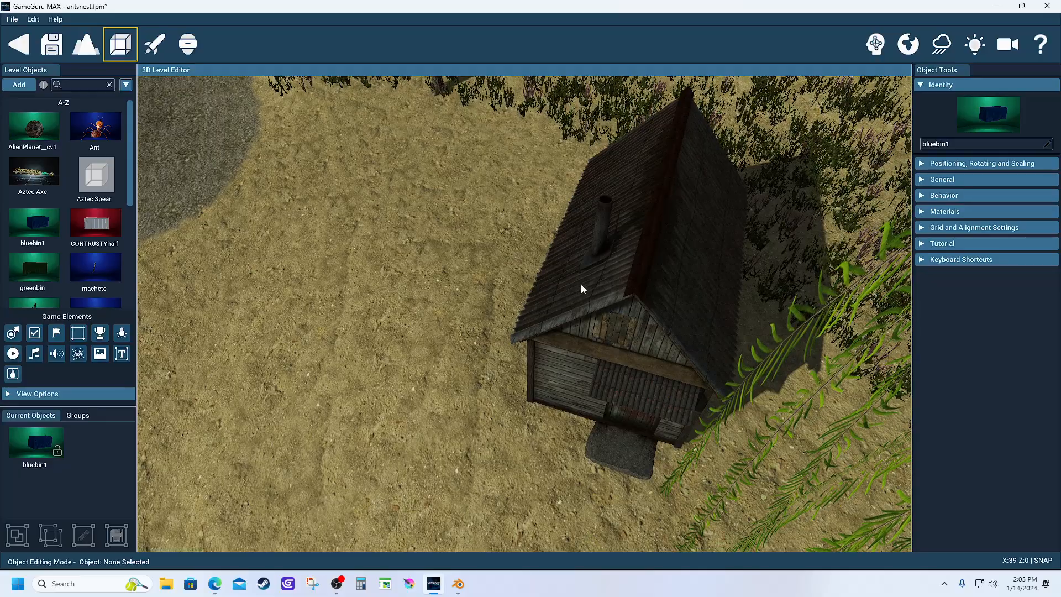
# - Select the wooden shack and review its general settings and its positioning, rotating and scaling values
pyautogui.moveTo(429, 147); pyautogui.dragTo(466, 188, button='middle')
pyautogui.moveTo(464, 86); pyautogui.dragTo(578, 444, button='middle')
pyautogui.click(508, 381)
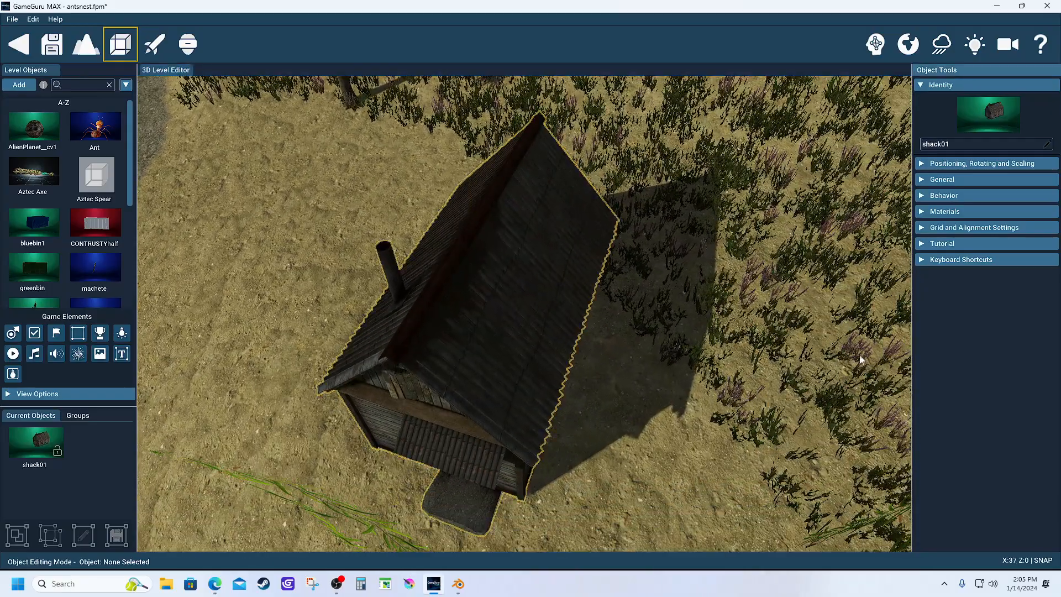
pyautogui.click(924, 180)
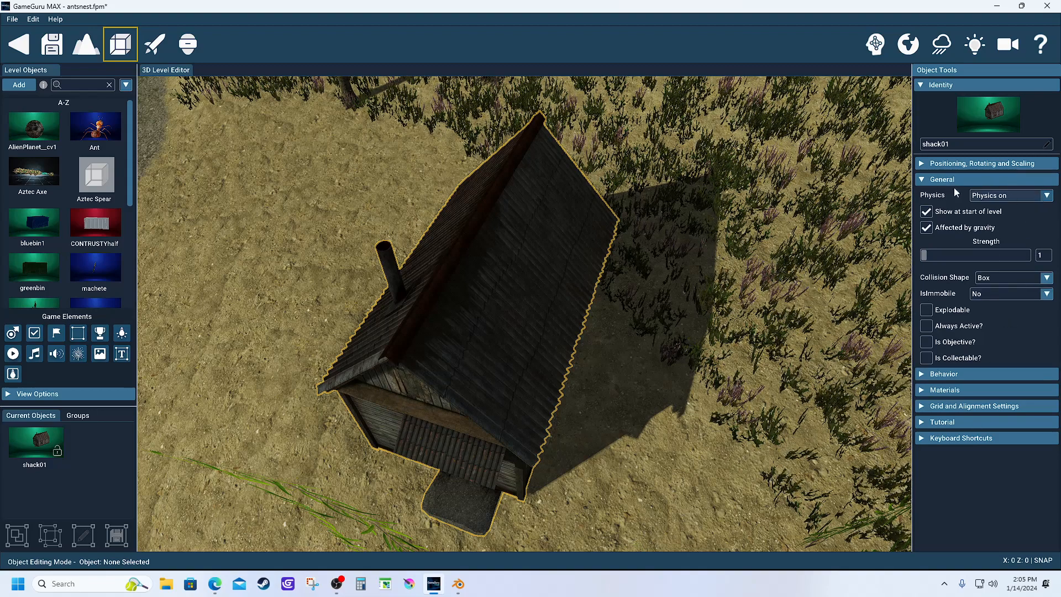
pyautogui.click(923, 164)
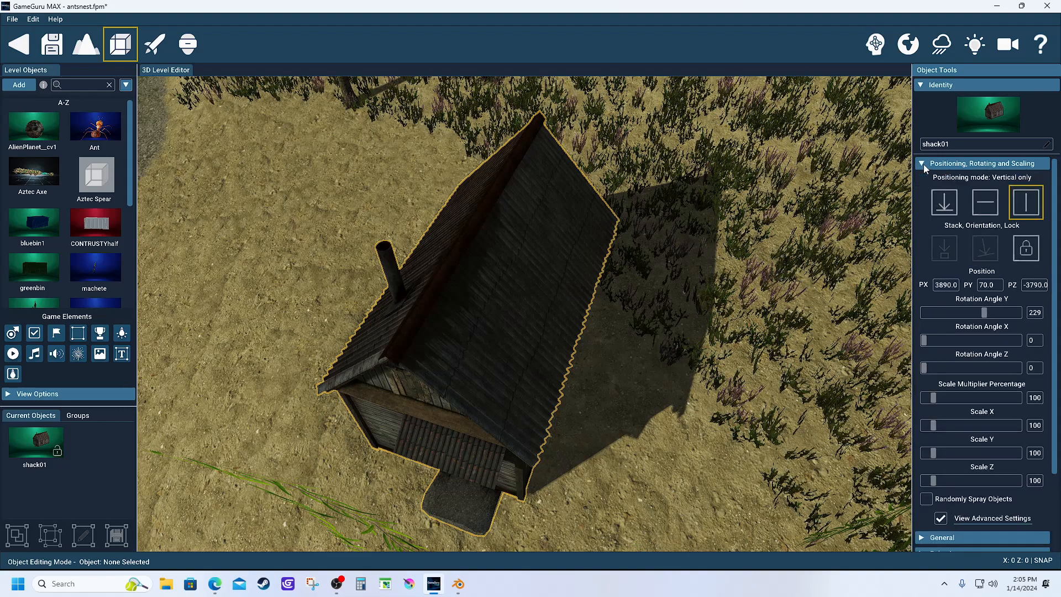
pyautogui.click(923, 164)
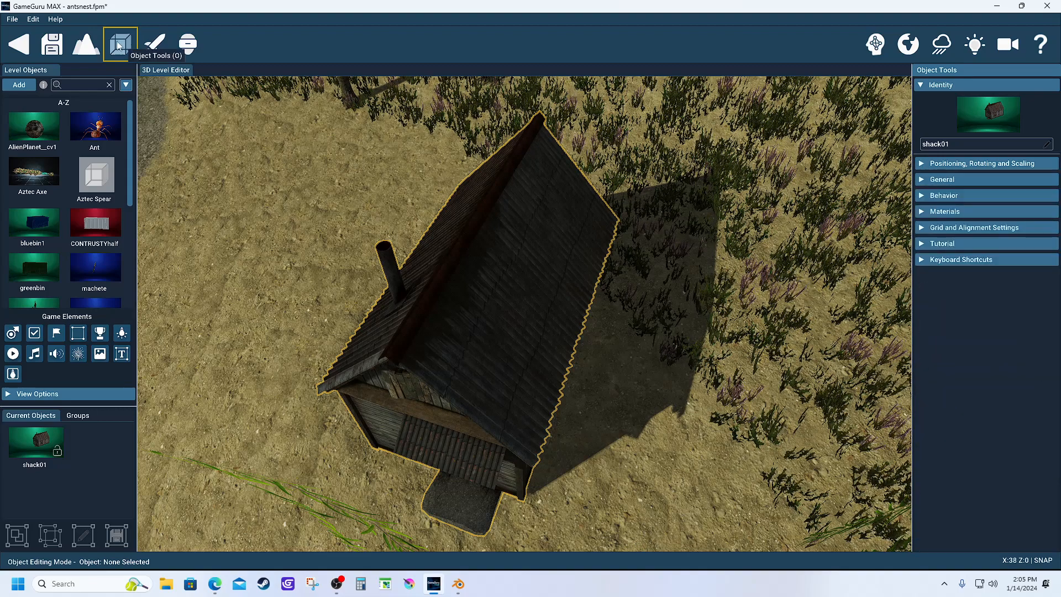
# - Save the antsnest level and test-play it to inspect the containers and the wooden shack
pyautogui.click(53, 47)
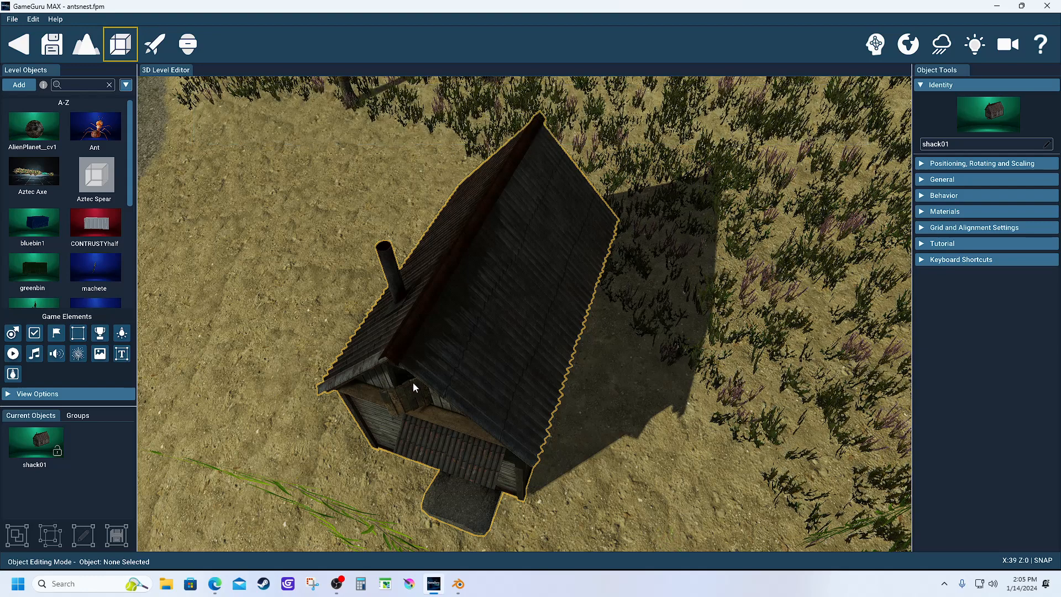
pyautogui.click(156, 43)
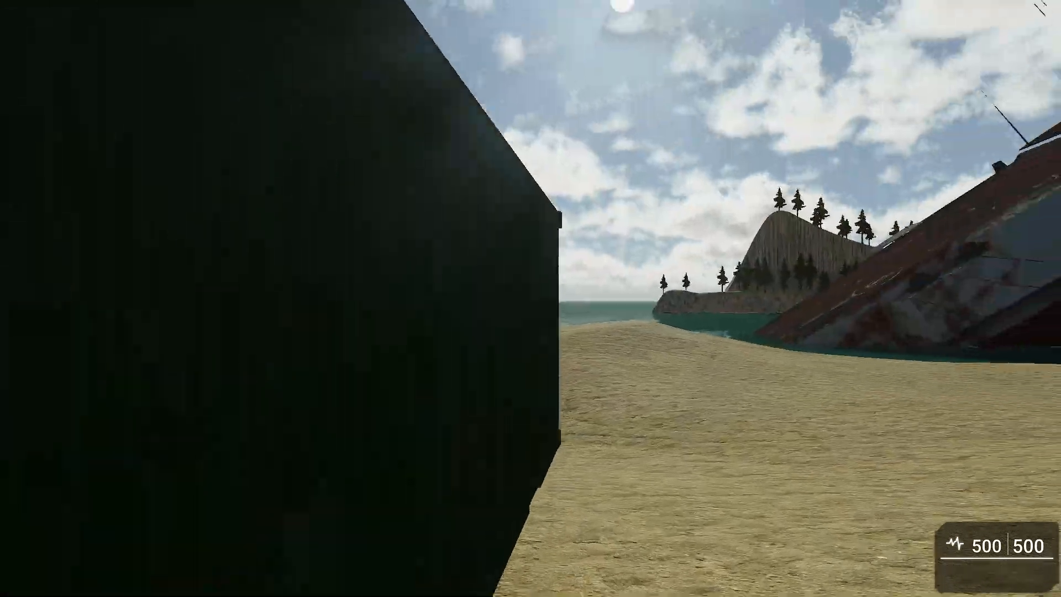
pyautogui.press('s')
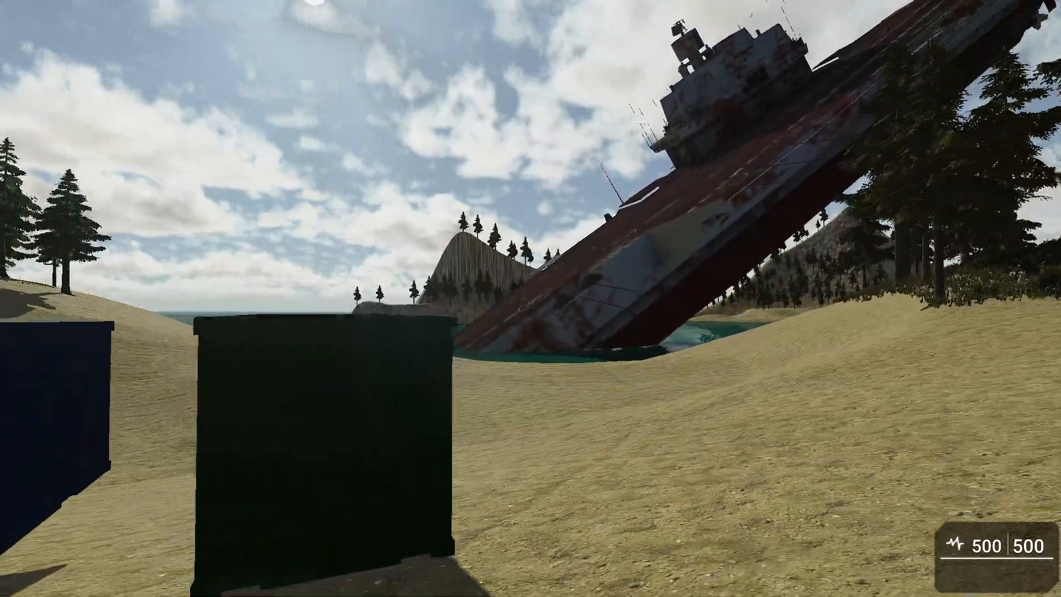
pyautogui.press('s')
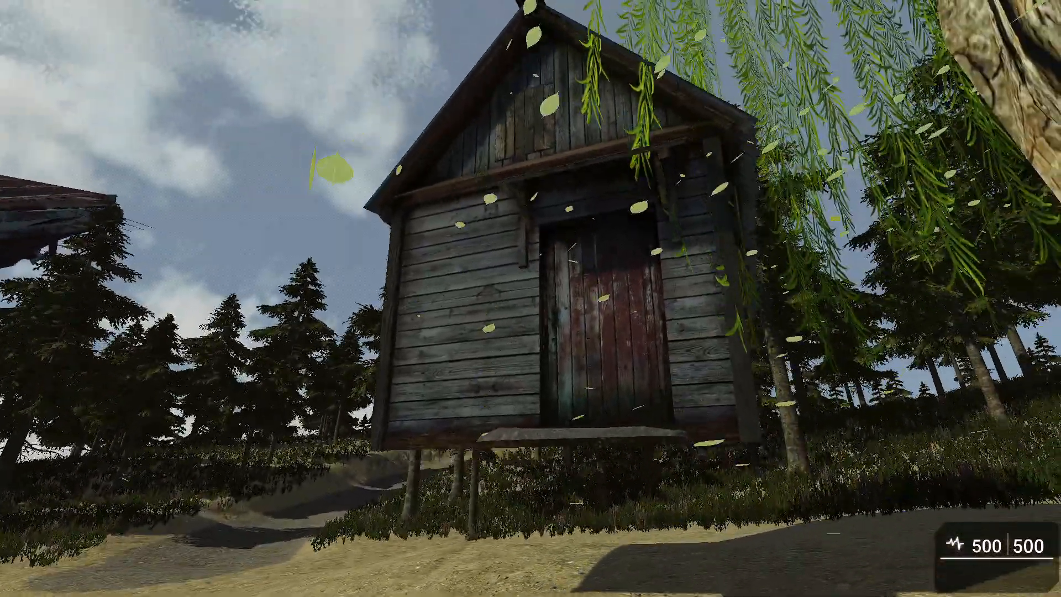
pyautogui.press('s')
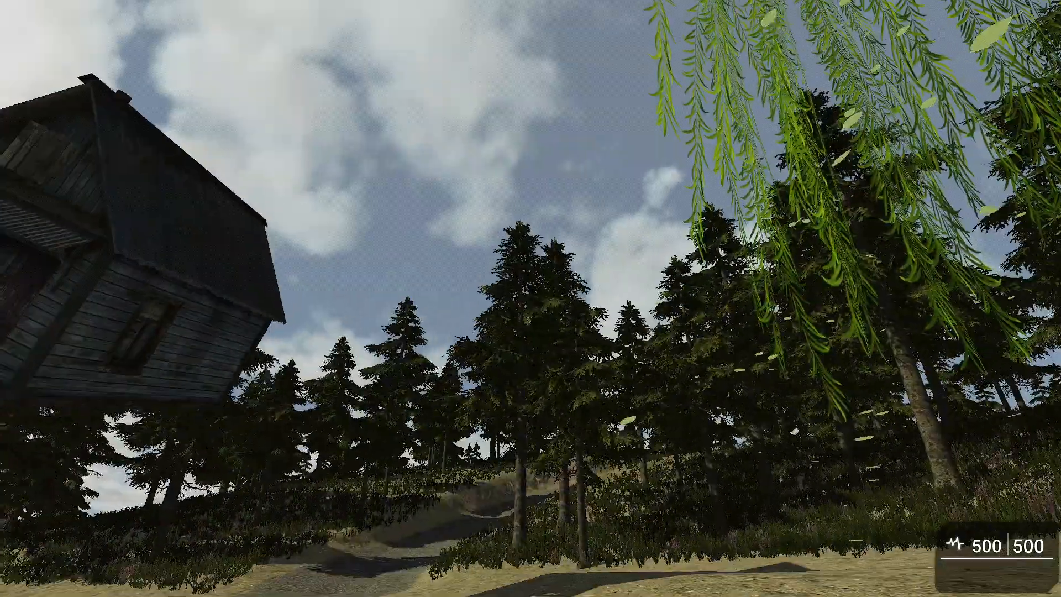
pyautogui.press('Escape')
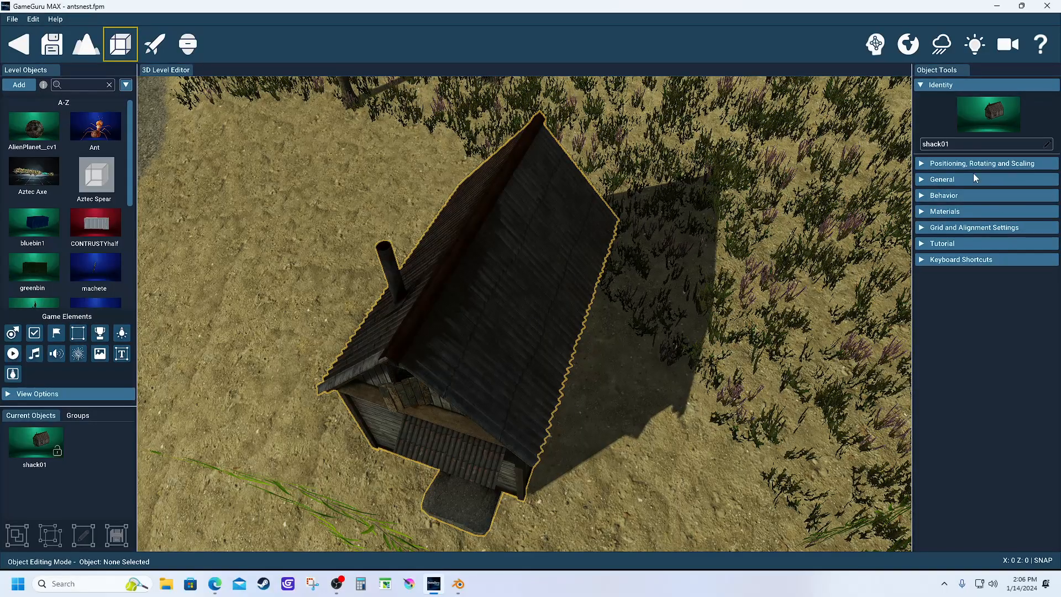
# - Switch the wooden shack's physics off in its general settings and save the antsnest level
pyautogui.click(921, 181)
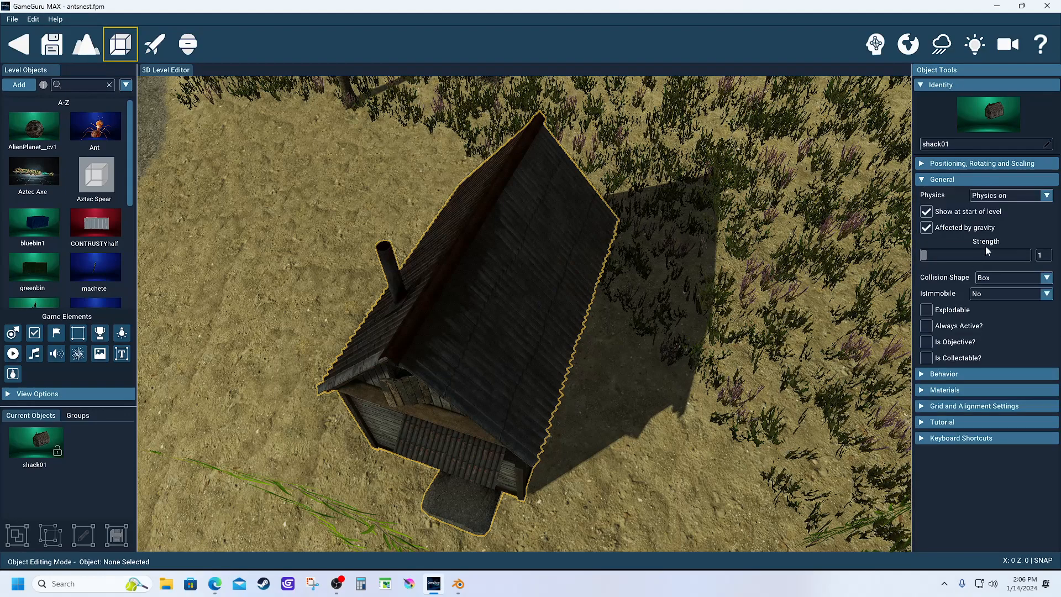
pyautogui.click(1046, 196)
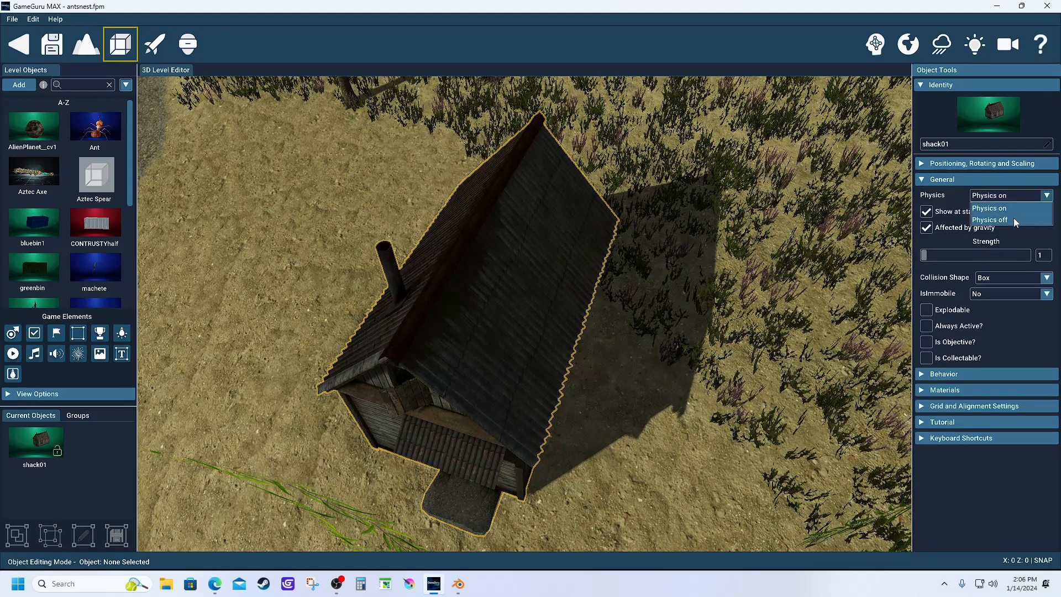
pyautogui.click(991, 220)
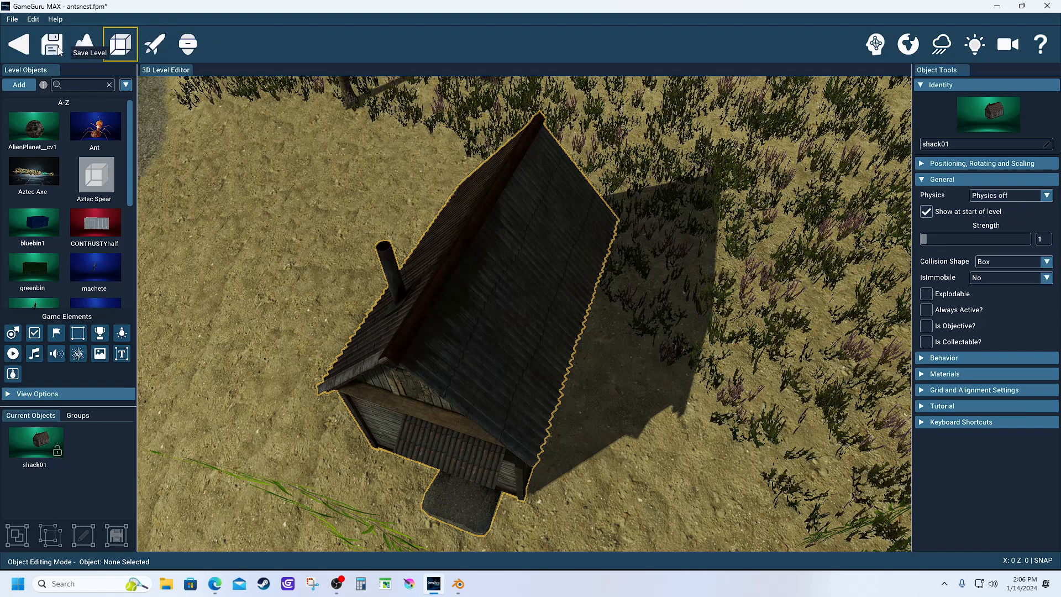
pyautogui.click(57, 49)
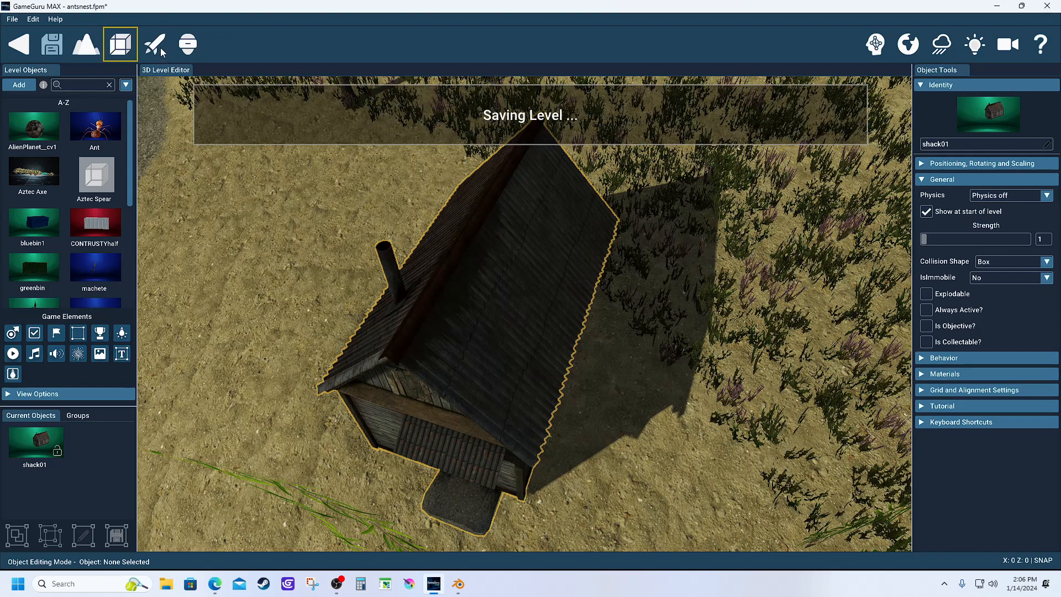
# - Test-play the level, walk up to the wooden shack's door and around its side to check its collision, and return to the editor
pyautogui.click(155, 44)
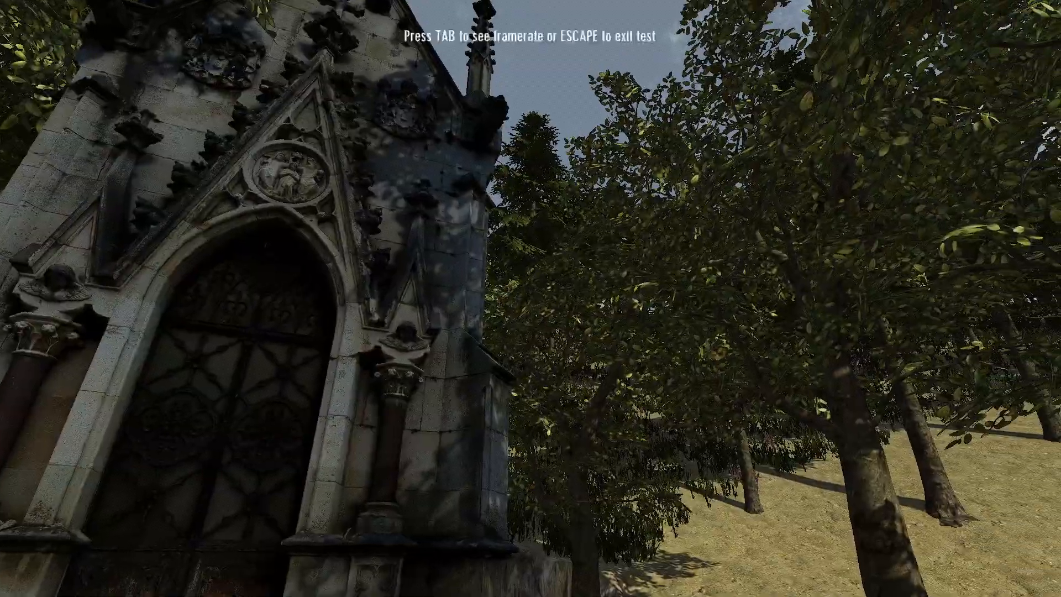
pyautogui.press('w')
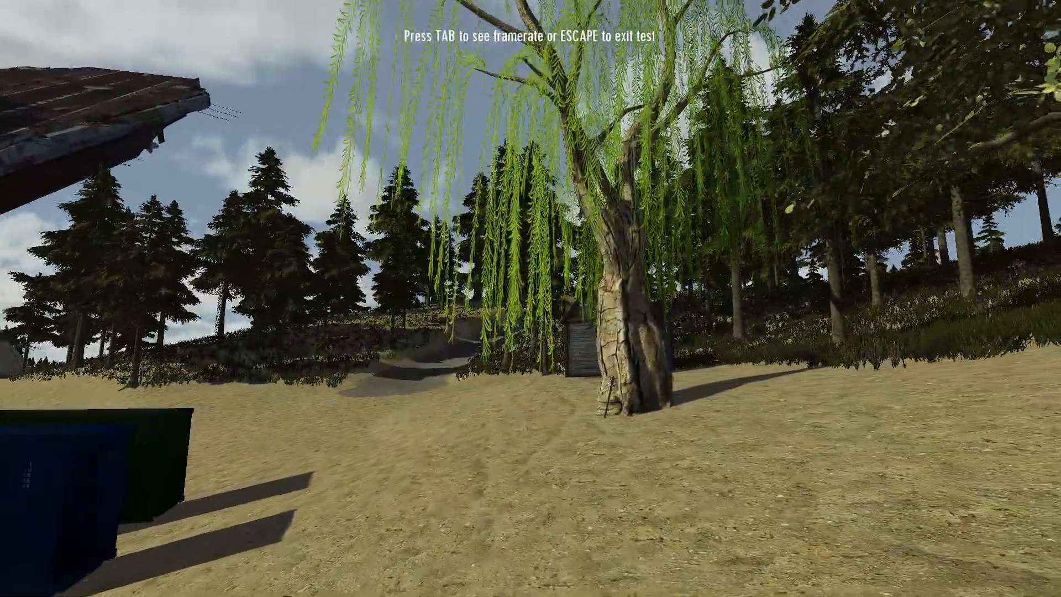
pyautogui.press('w')
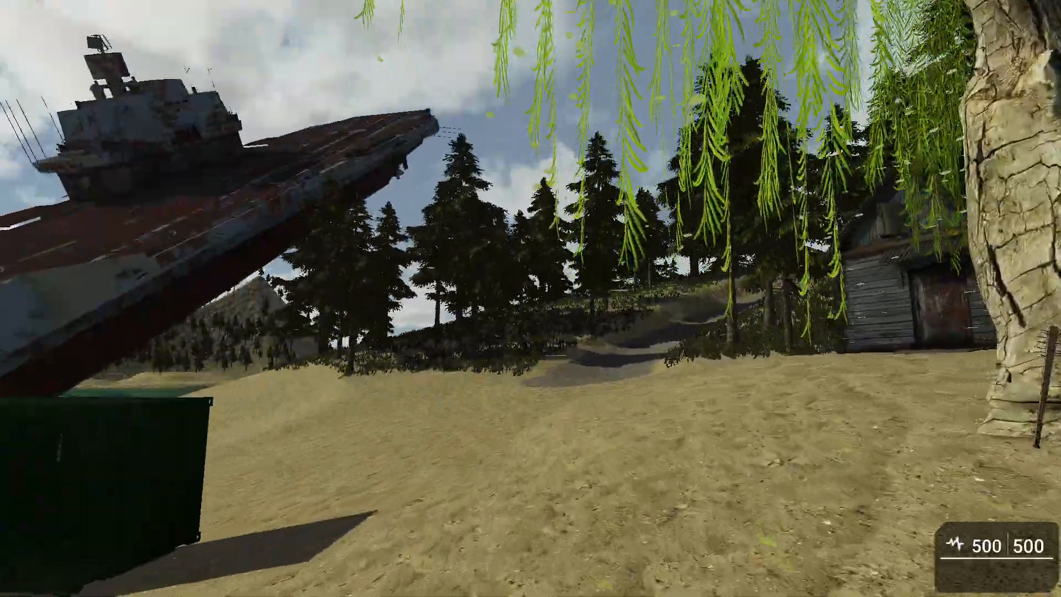
pyautogui.press('w')
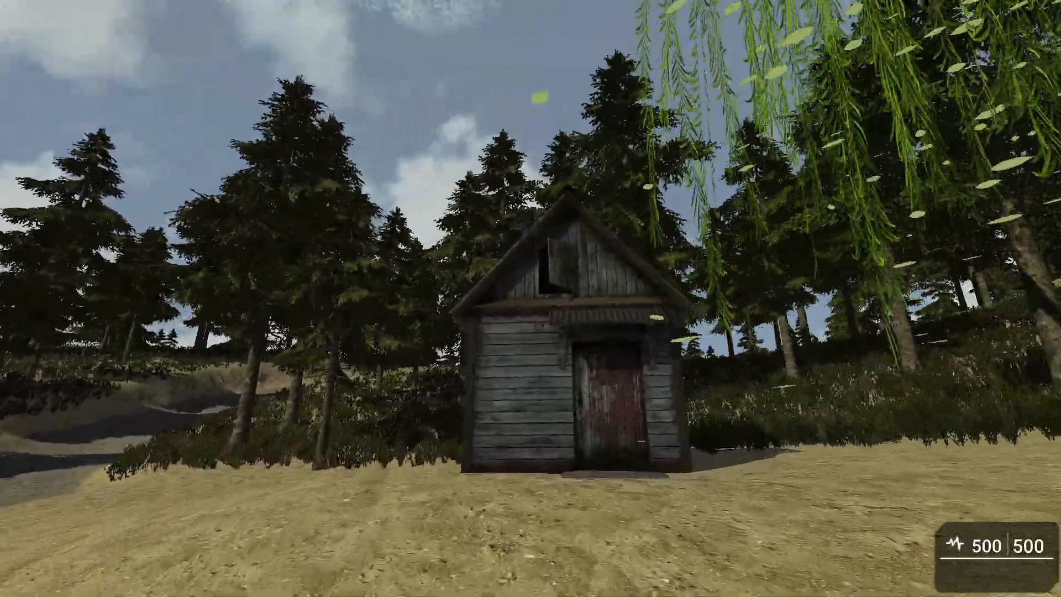
pyautogui.press('w')
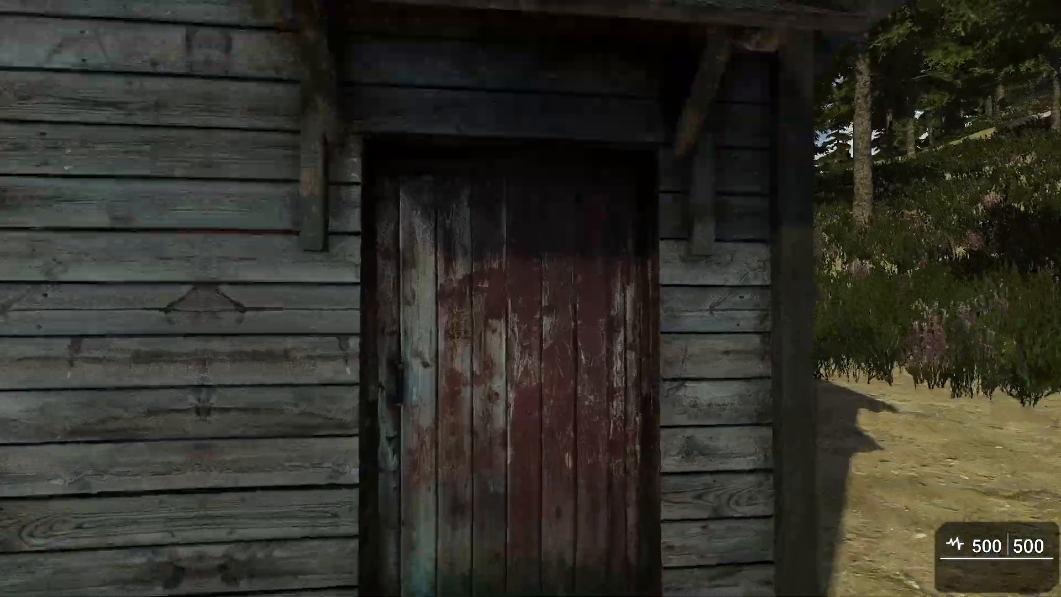
pyautogui.press('w')
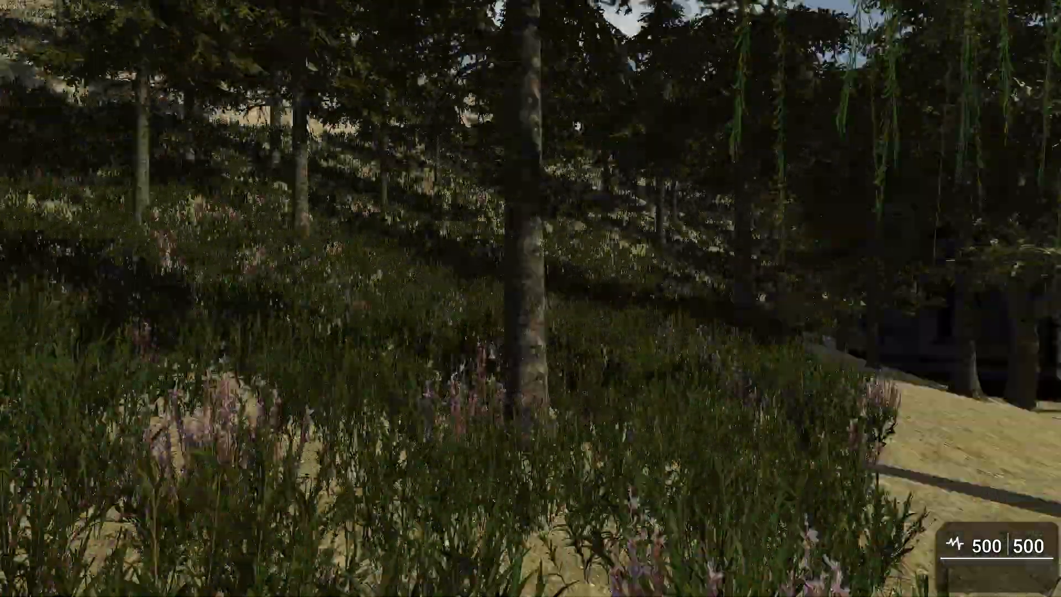
pyautogui.press('w')
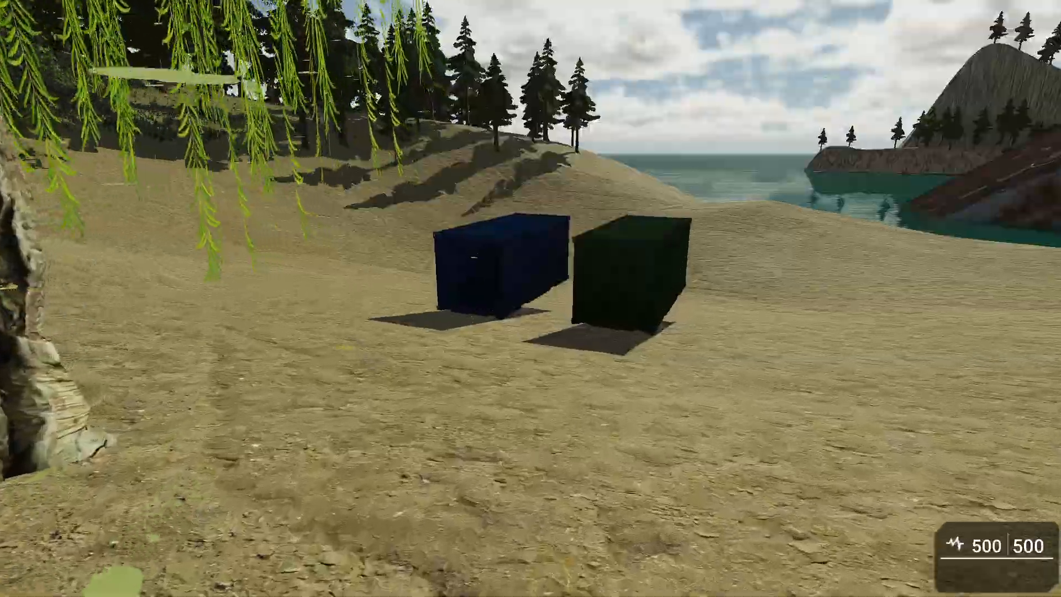
pyautogui.press('s')
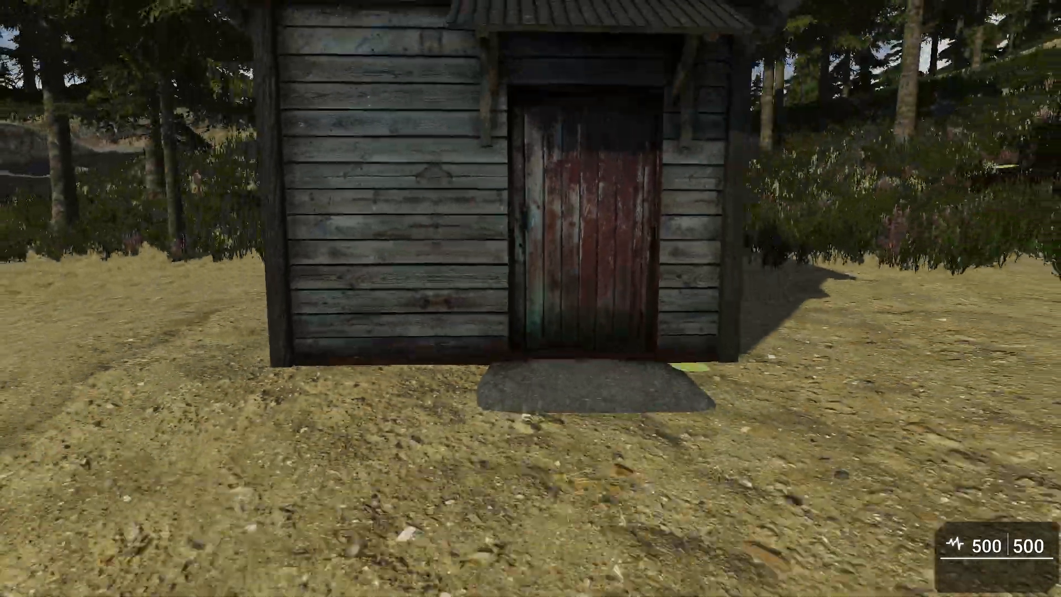
pyautogui.press('w')
pyautogui.press('s')
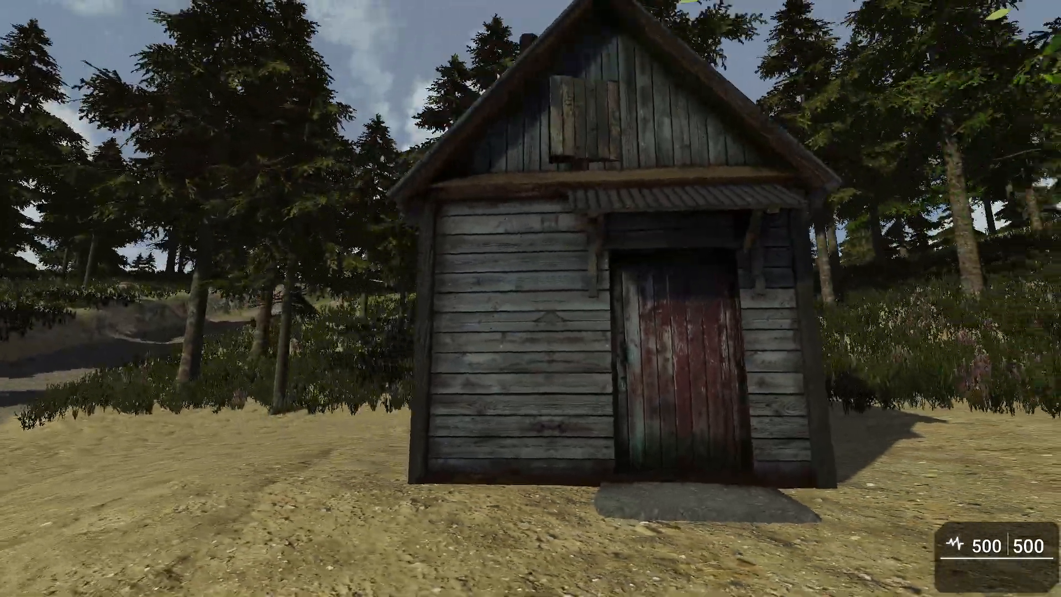
pyautogui.press('w')
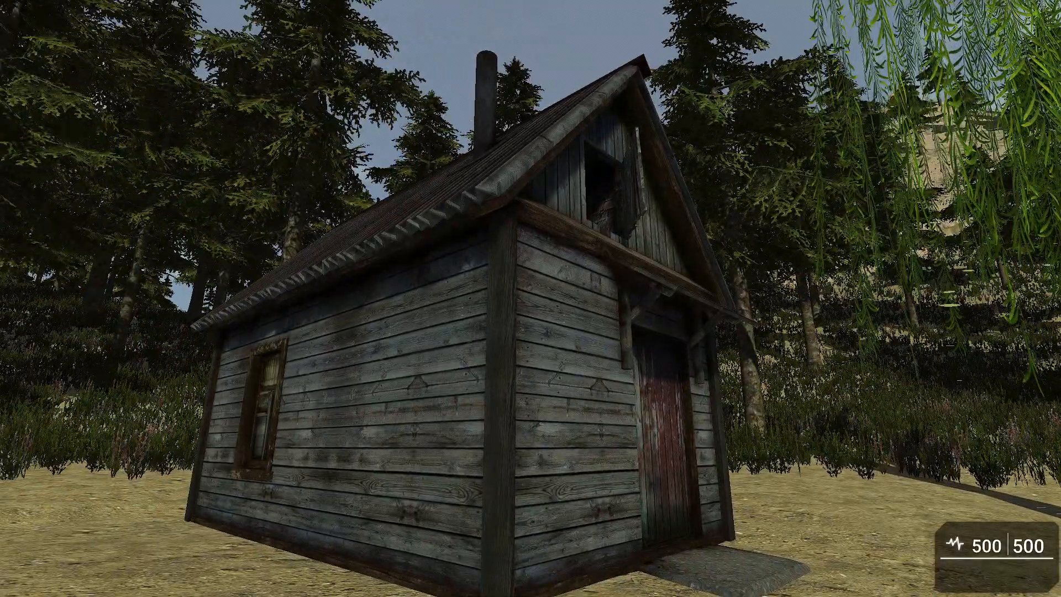
pyautogui.press('Escape')
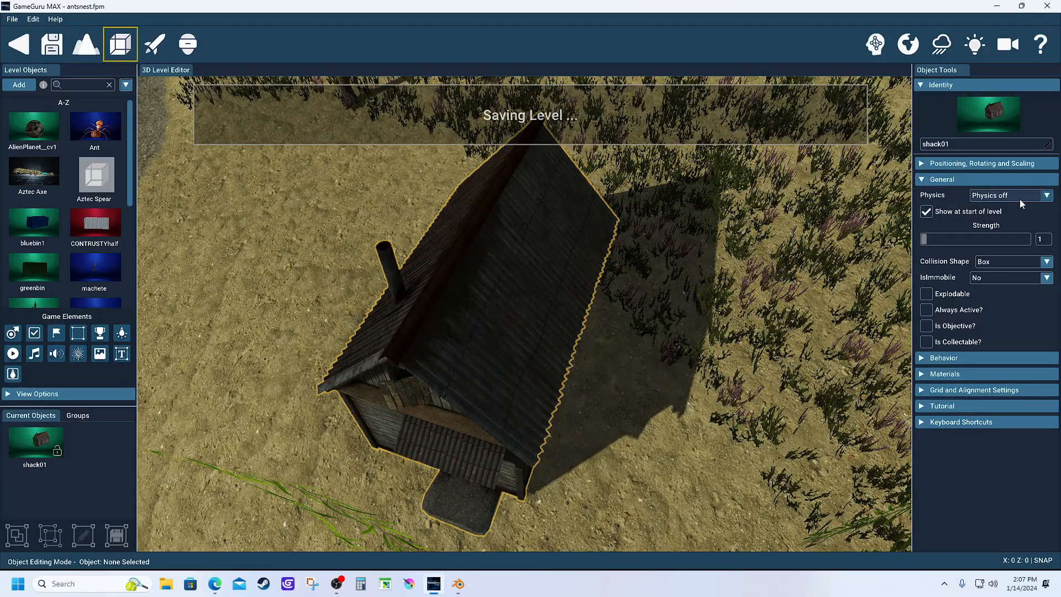
# - Switch the wooden shack's physics back on and save the level
pyautogui.click(1020, 199)
pyautogui.click(1010, 216)
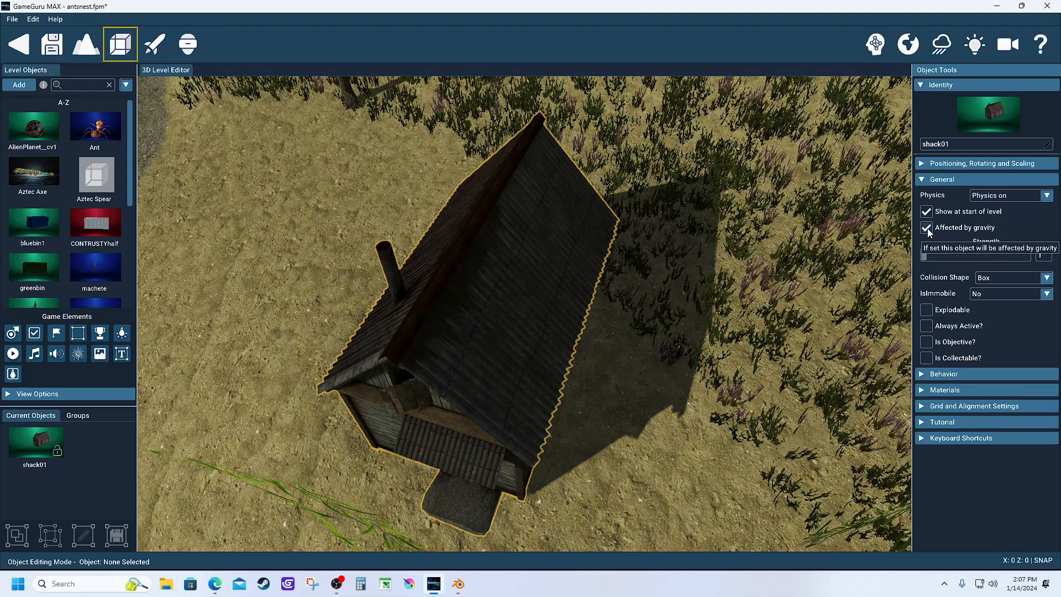
pyautogui.click(54, 43)
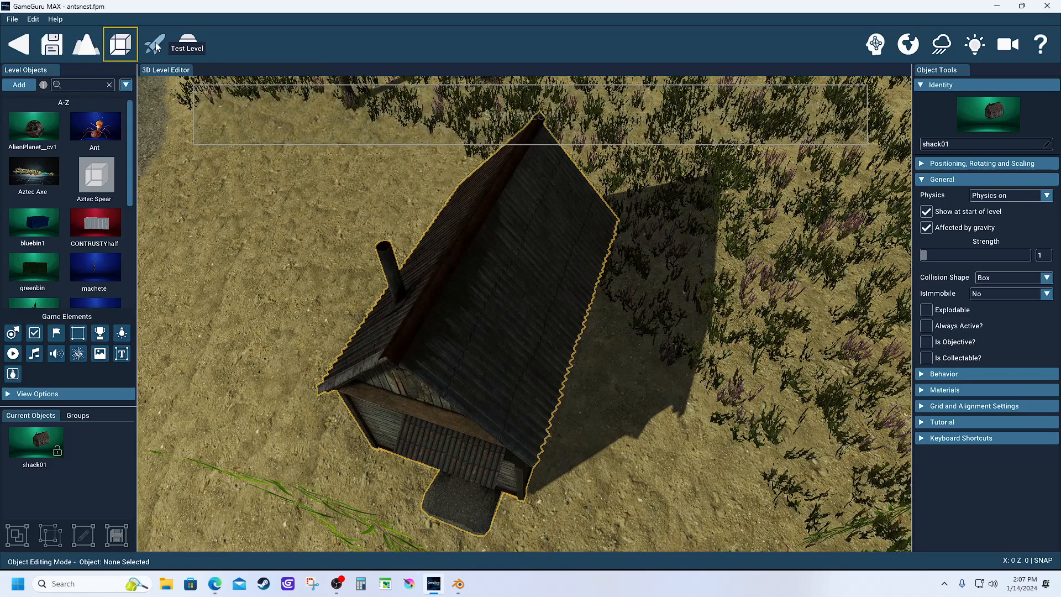
# - Test-play the level again, walk past the containers and the willow to the front of the shack, and return to the editor
pyautogui.click(155, 45)
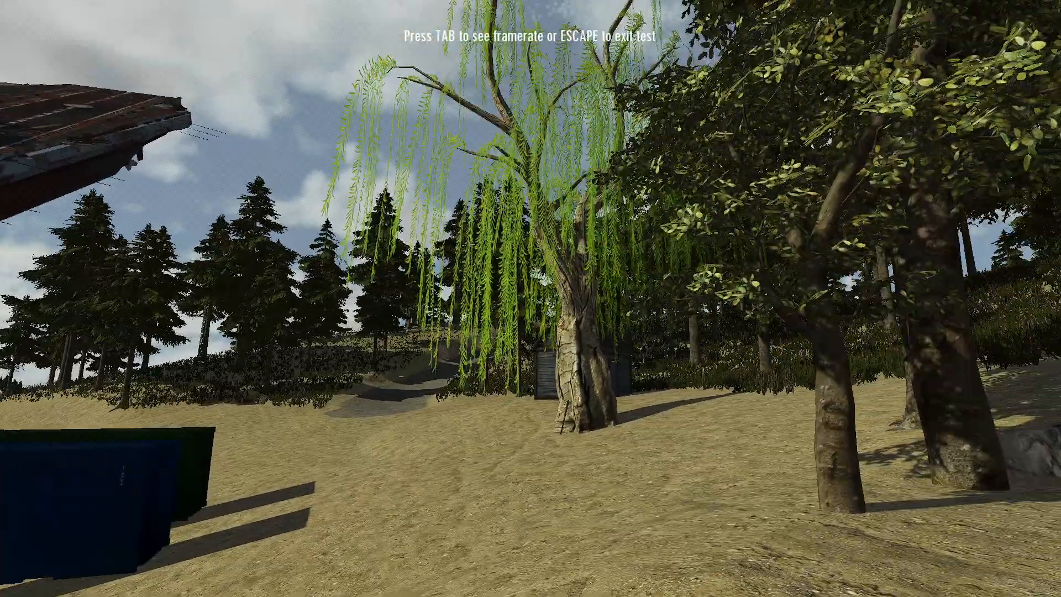
pyautogui.press('w')
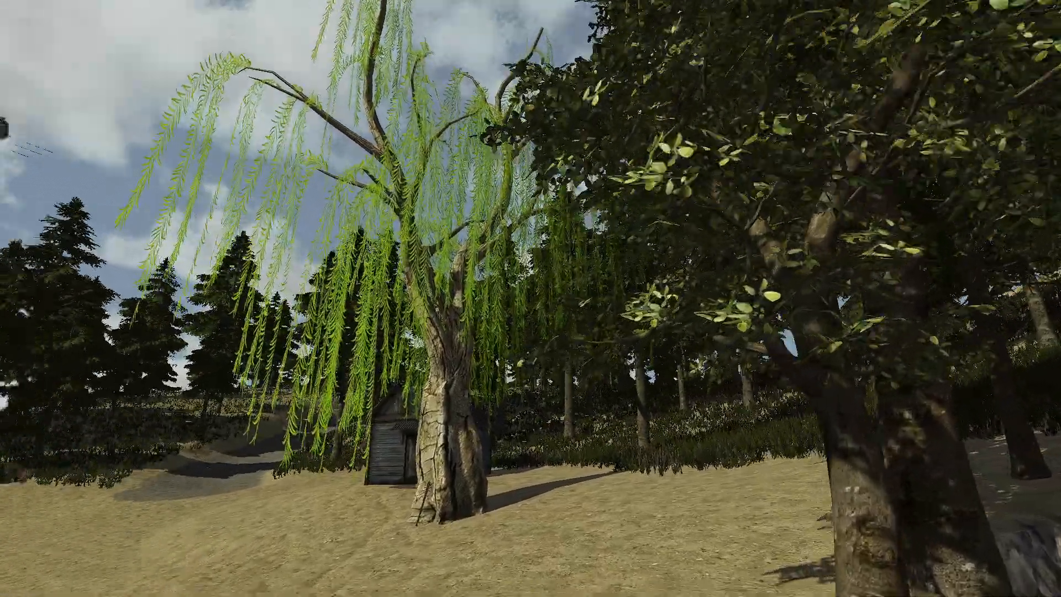
pyautogui.press('w')
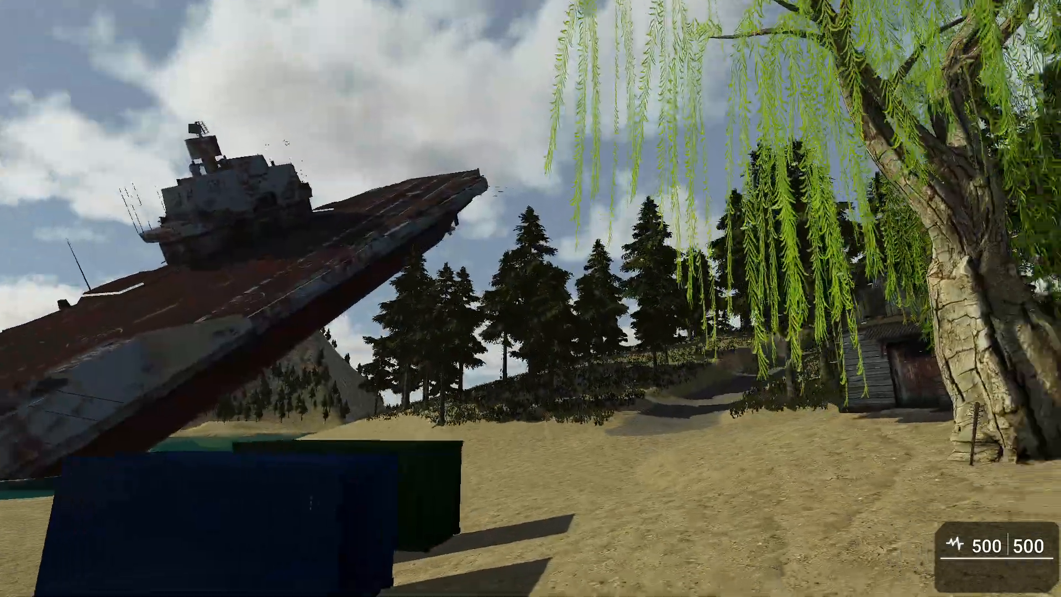
pyautogui.press('w')
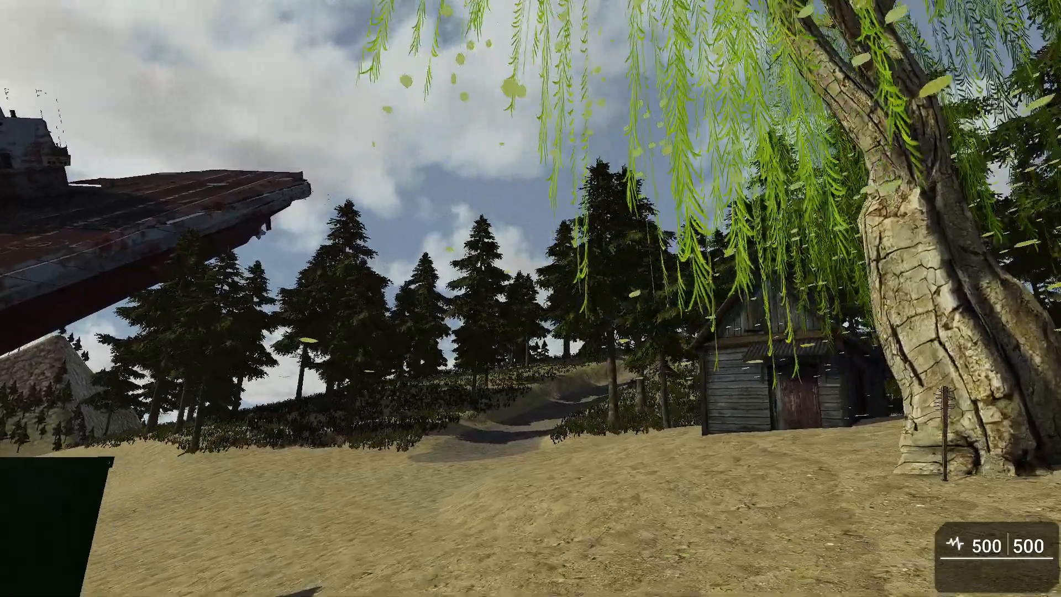
pyautogui.press('w')
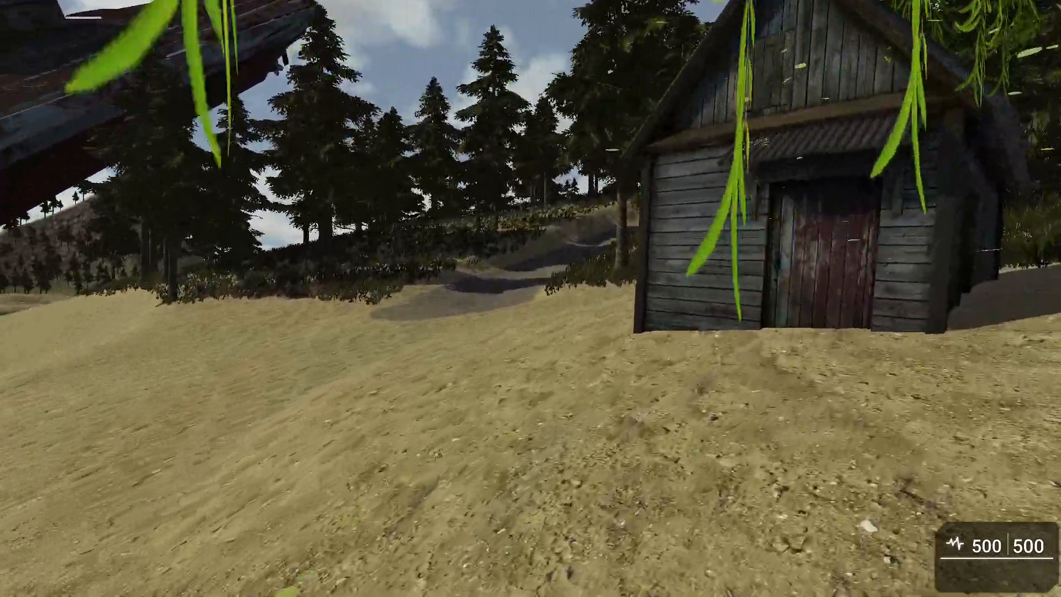
pyautogui.press('w')
pyautogui.press('Escape')
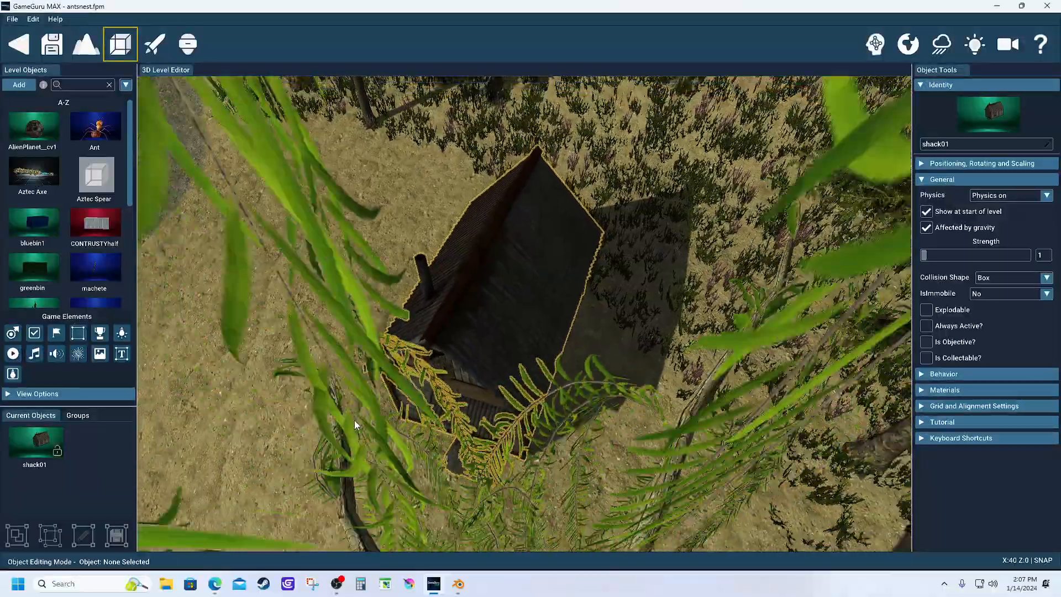
# - Go from the shack back to the blue and green containers and examine them close up from above
pyautogui.scroll(-2, 340, 464)
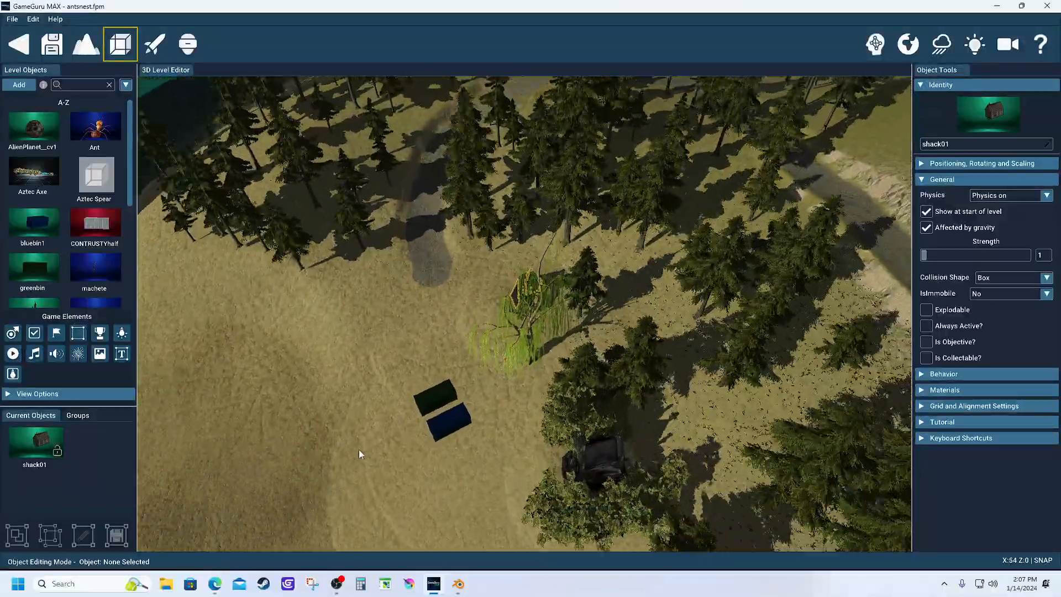
pyautogui.scroll(5, 359, 449)
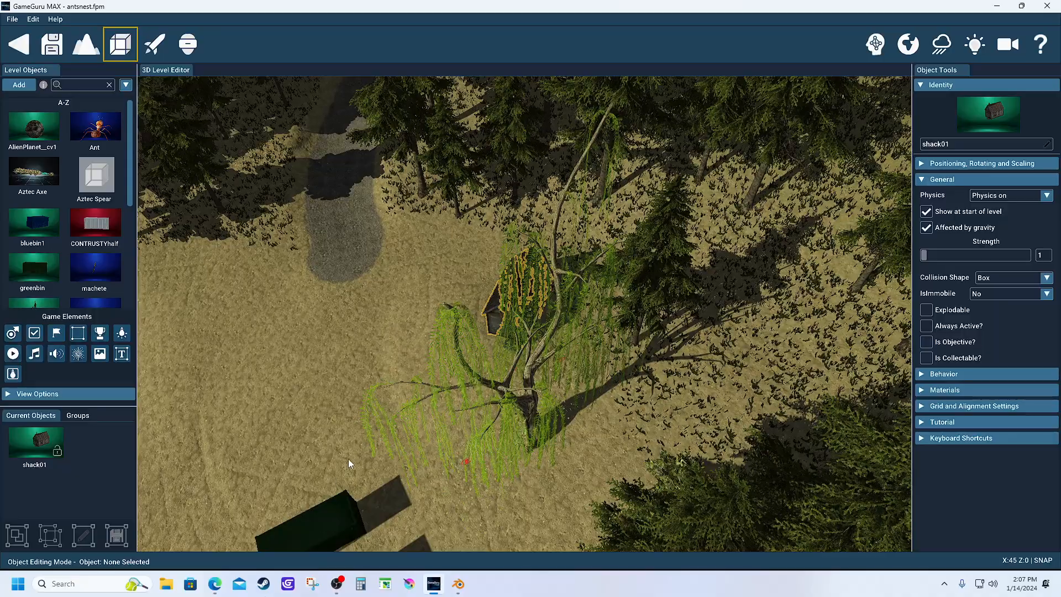
pyautogui.moveTo(348, 460); pyautogui.dragTo(199, 475, button='right')
pyautogui.scroll(4, 525, 314)
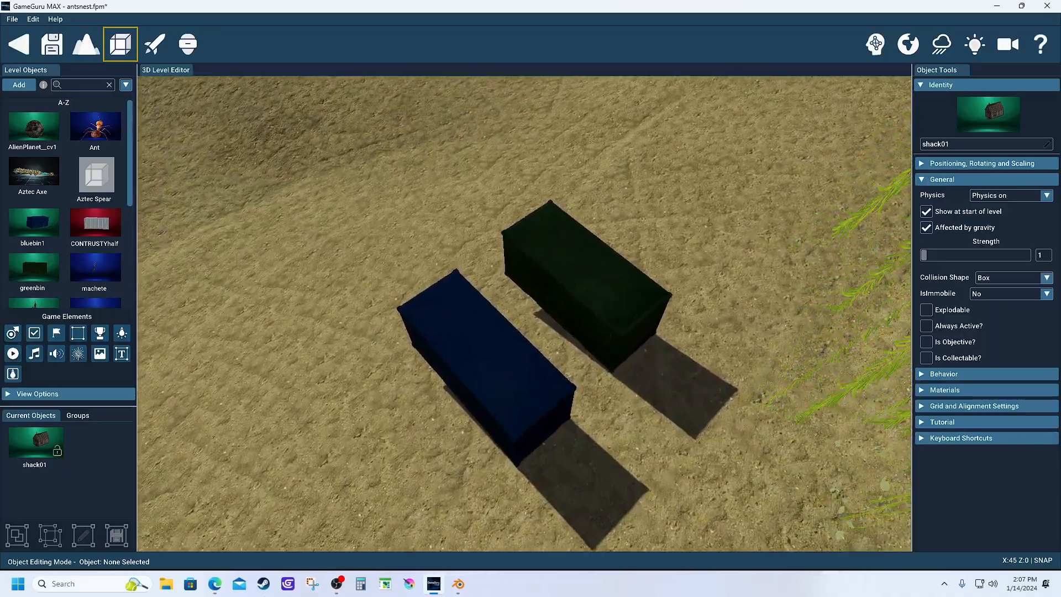
pyautogui.moveTo(524, 314); pyautogui.dragTo(544, 310, button='right')
pyautogui.moveTo(259, 475); pyautogui.dragTo(337, 479, button='right')
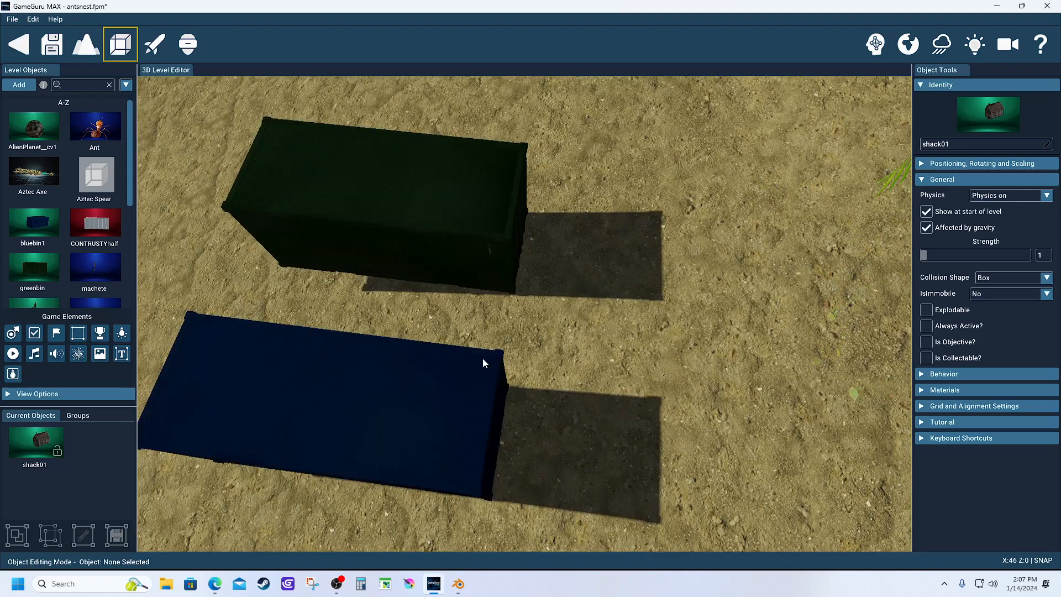